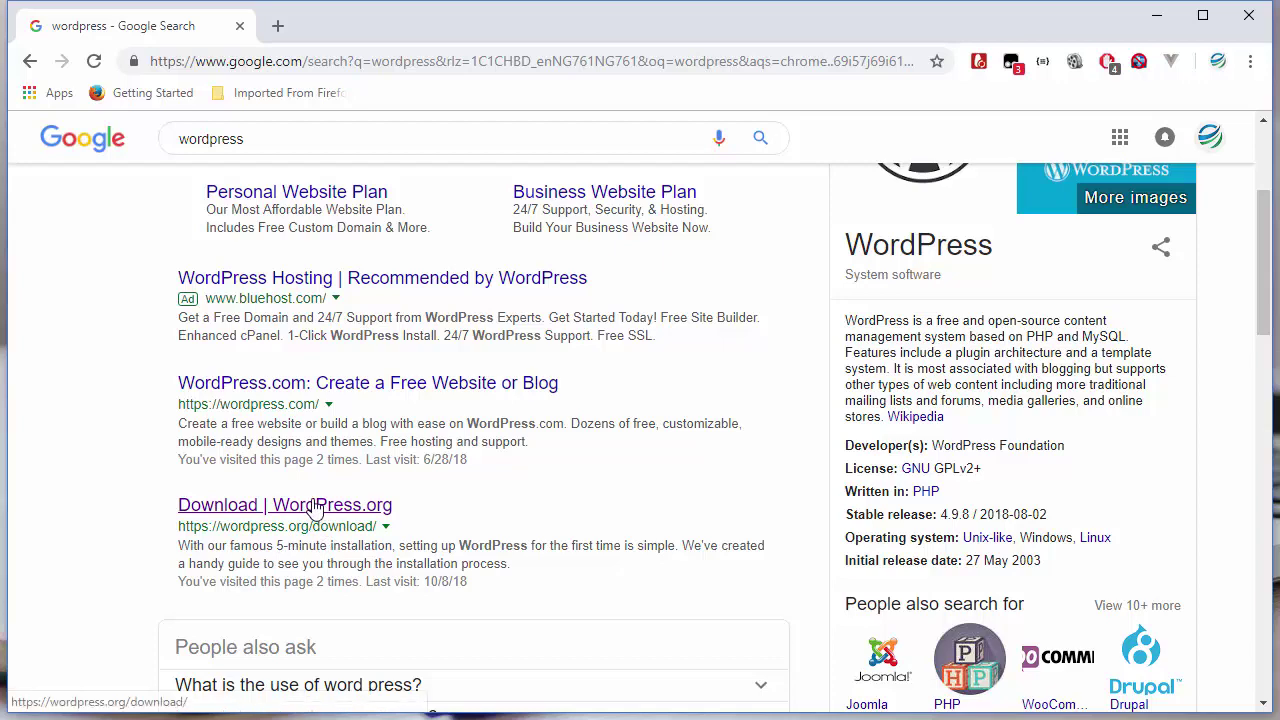
- Open the WordPress.org download page and scroll to the Download WordPress 5.0 button
{"action": "left_click", "coordinate": [315, 507]}
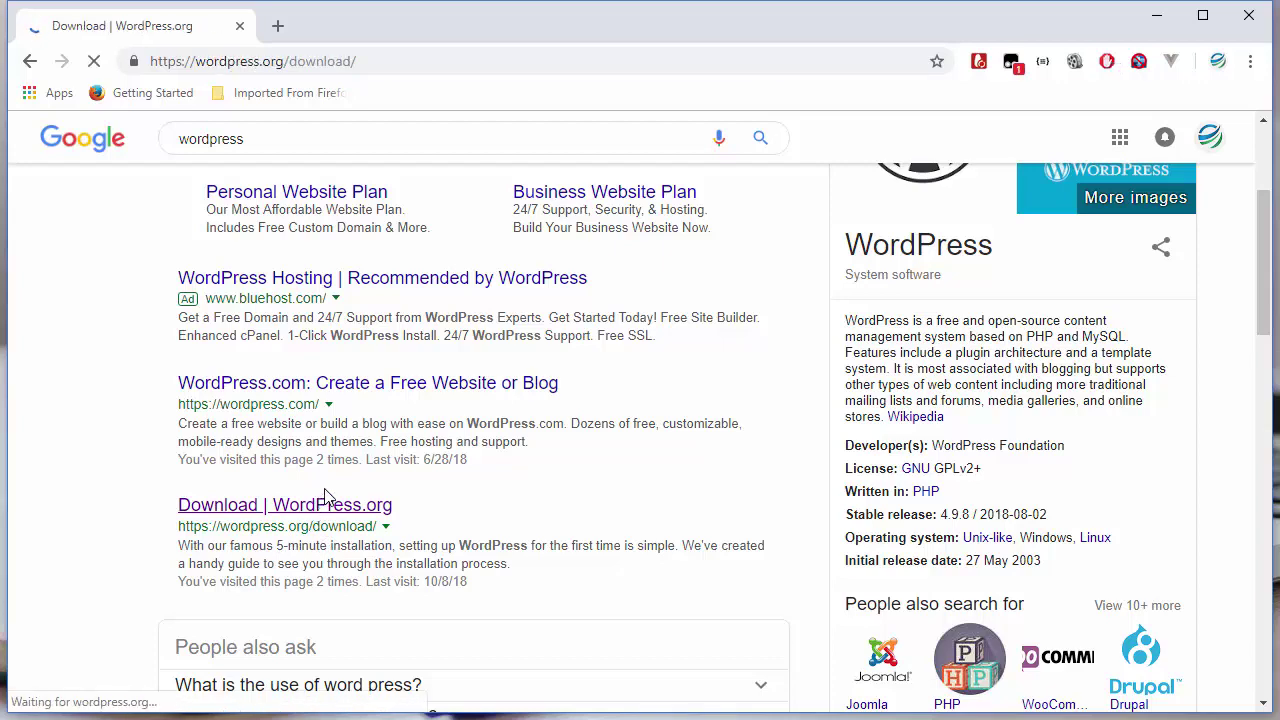
{"action": "scroll", "coordinate": [494, 588], "scroll_direction": "down", "scroll_amount": 3}
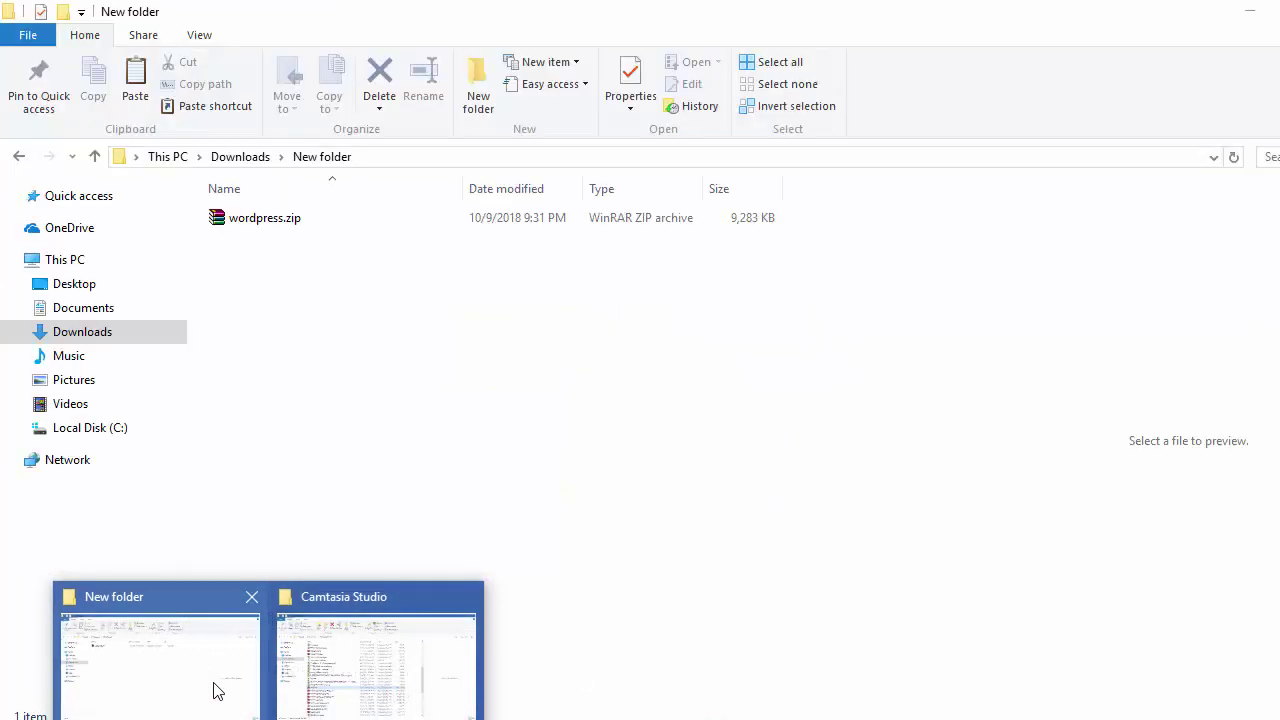
- Select wordpress.zip in Downloads' New folder and check XAMPP shows Apache and MySQL running
{"action": "left_click", "coordinate": [217, 690]}
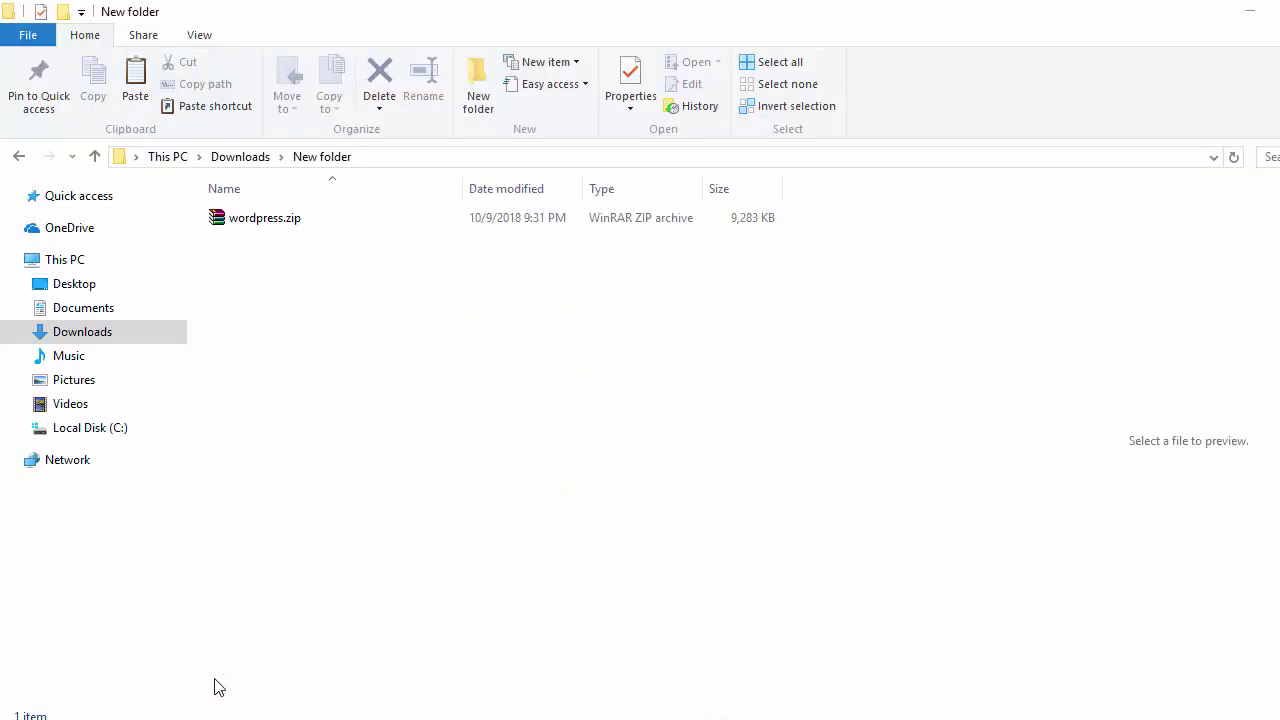
{"action": "left_click", "coordinate": [279, 229]}
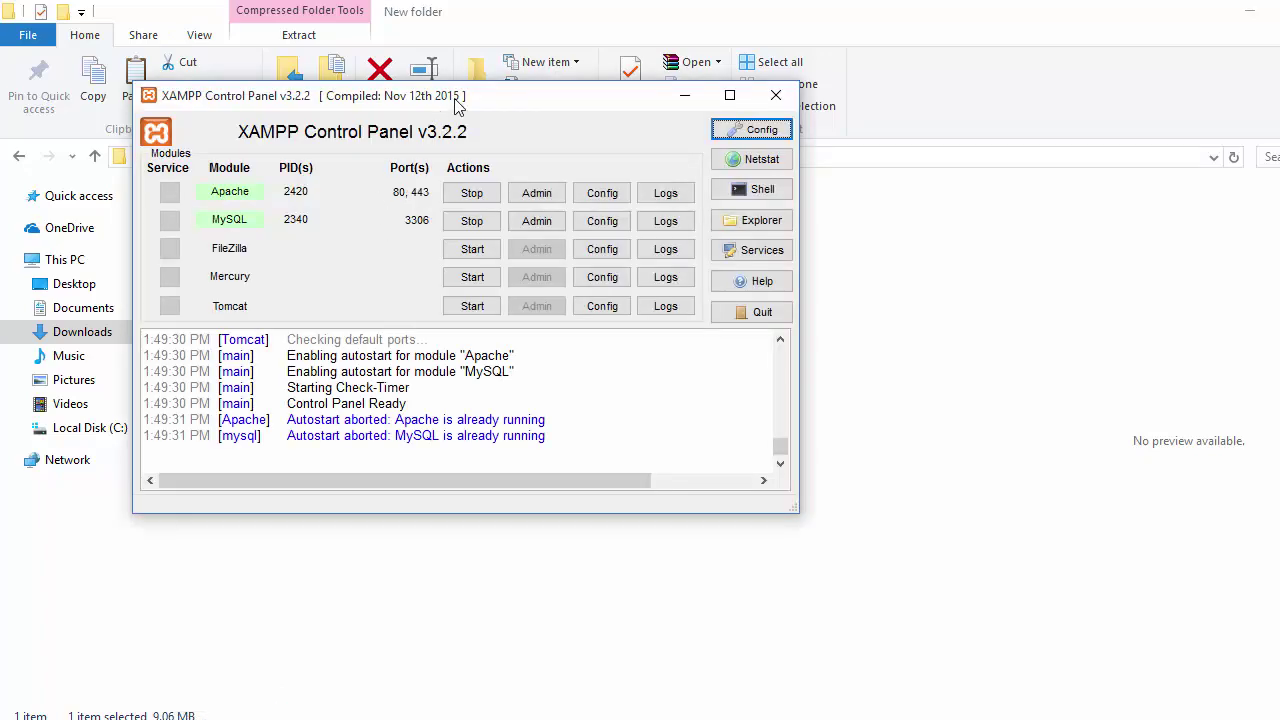
{"action": "left_click_drag", "start_coordinate": [457, 108], "coordinate": [648, 110]}
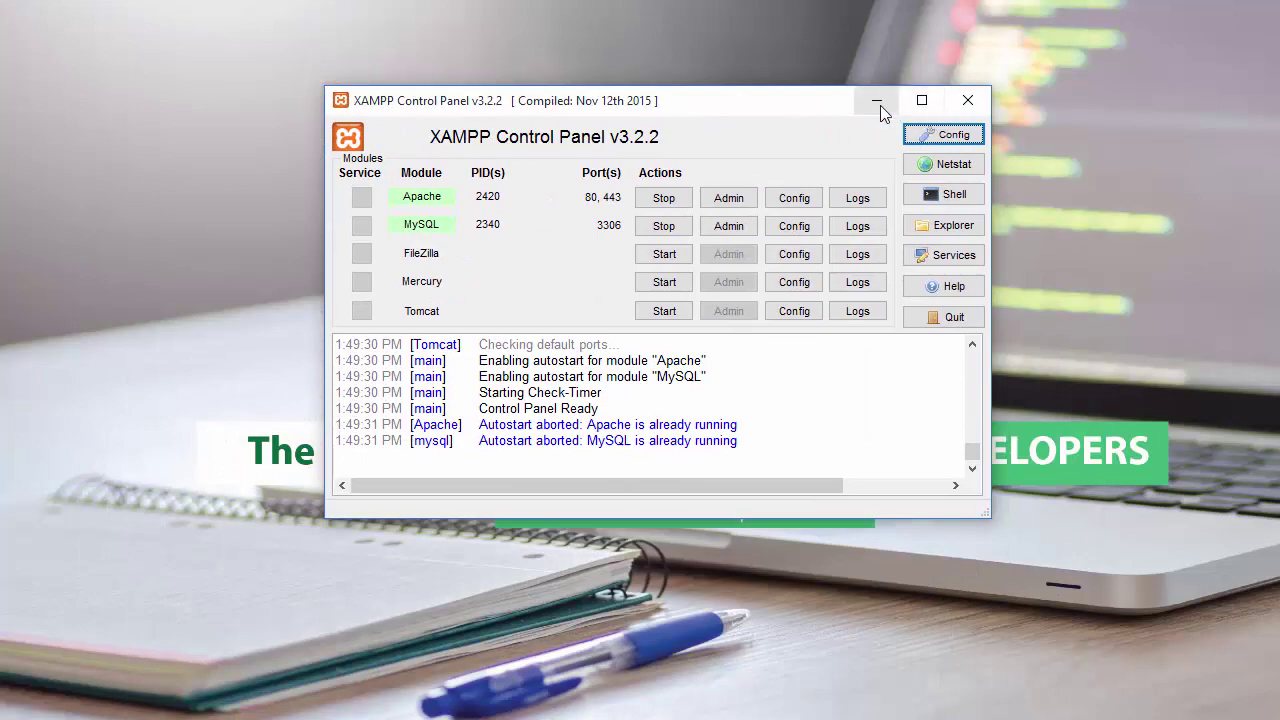
{"action": "left_click", "coordinate": [868, 101]}
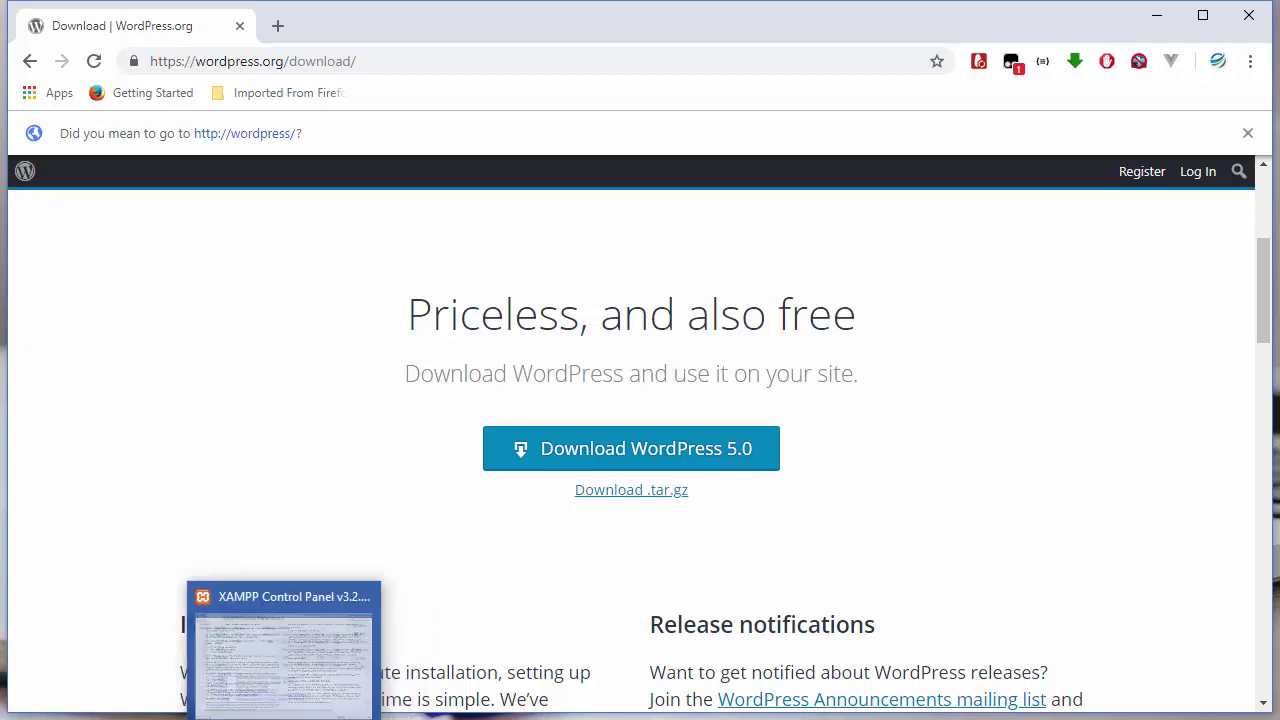
- Recheck and minimize the XAMPP Control Panel, then bring up the Camtasia Studio folder
{"action": "left_click", "coordinate": [289, 645]}
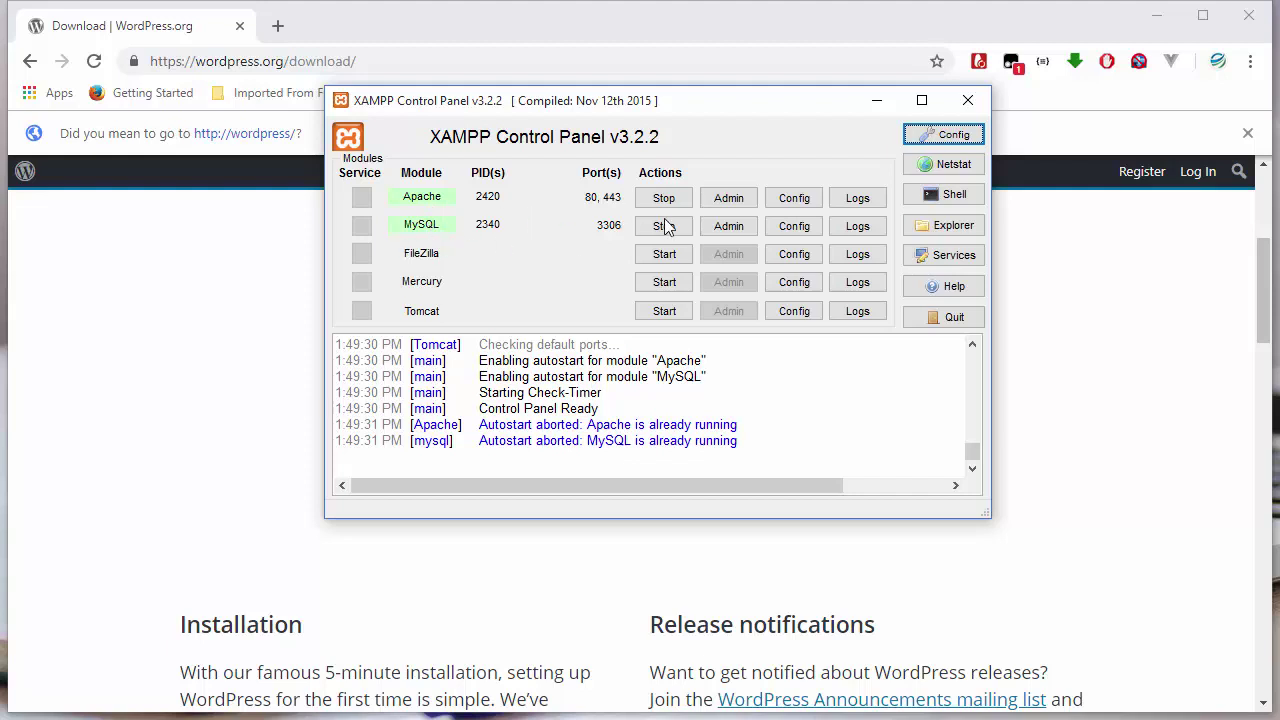
{"action": "left_click", "coordinate": [877, 102]}
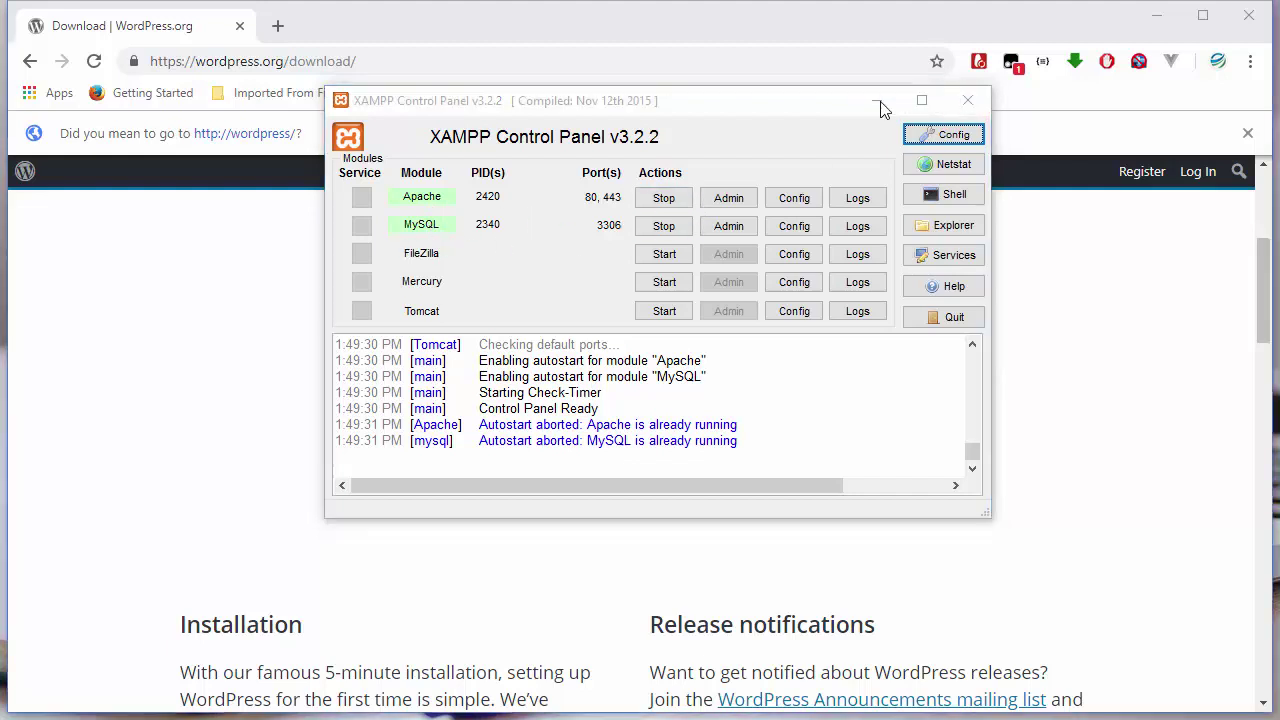
{"action": "mouse_move", "coordinate": [268, 716]}
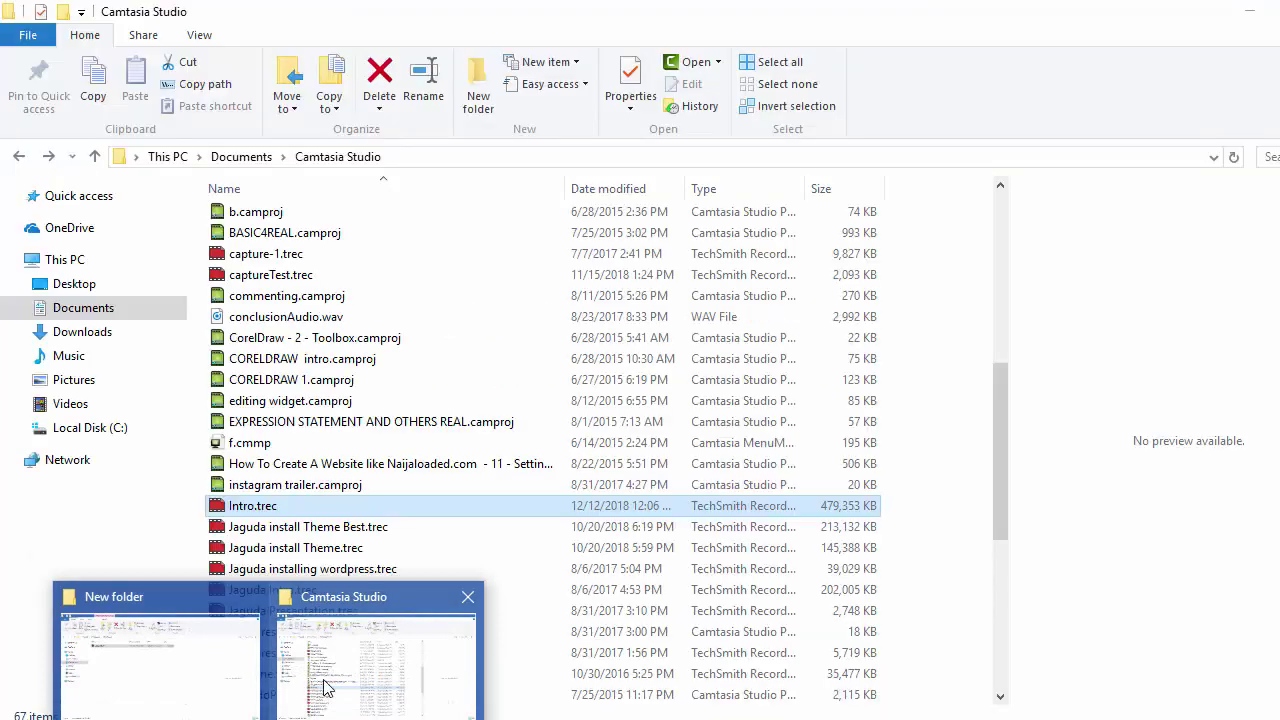
{"action": "left_click", "coordinate": [315, 688]}
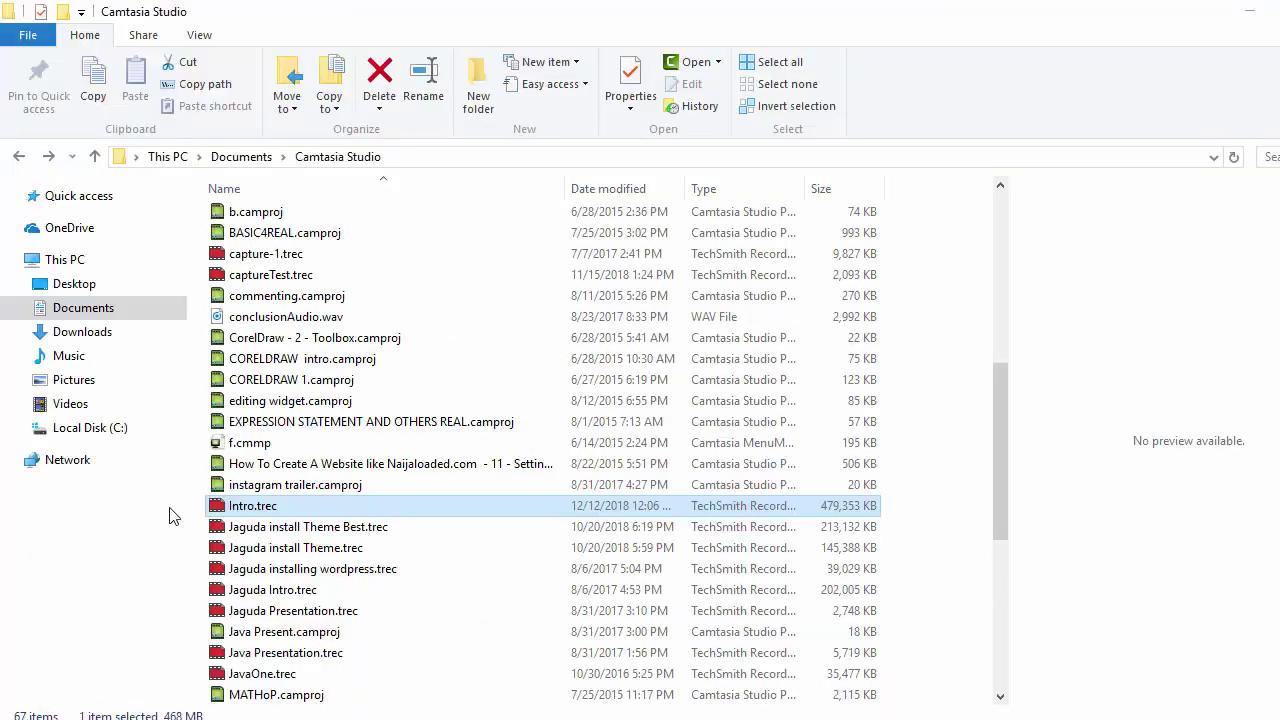
- Navigate File Explorer to C:\xampp\htdocs
{"action": "scroll", "coordinate": [169, 517], "scroll_direction": "down", "scroll_amount": 6}
{"action": "left_click", "coordinate": [104, 430]}
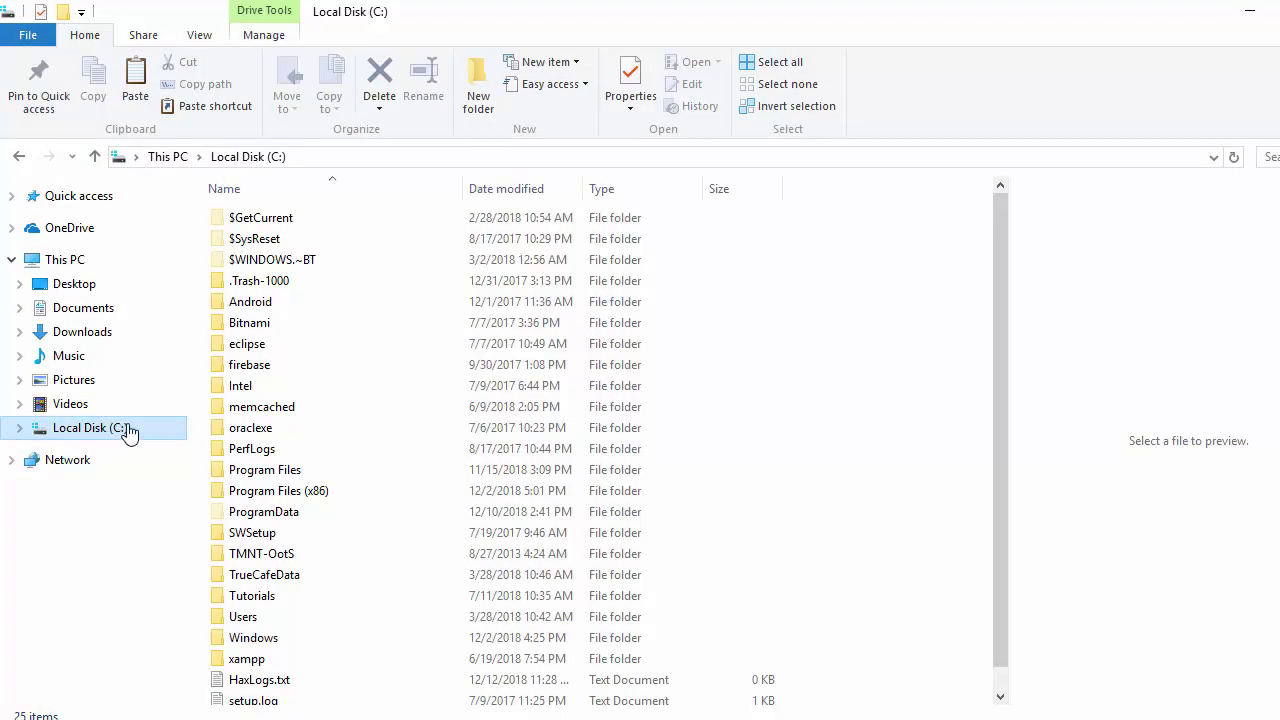
{"action": "left_click", "coordinate": [258, 659]}
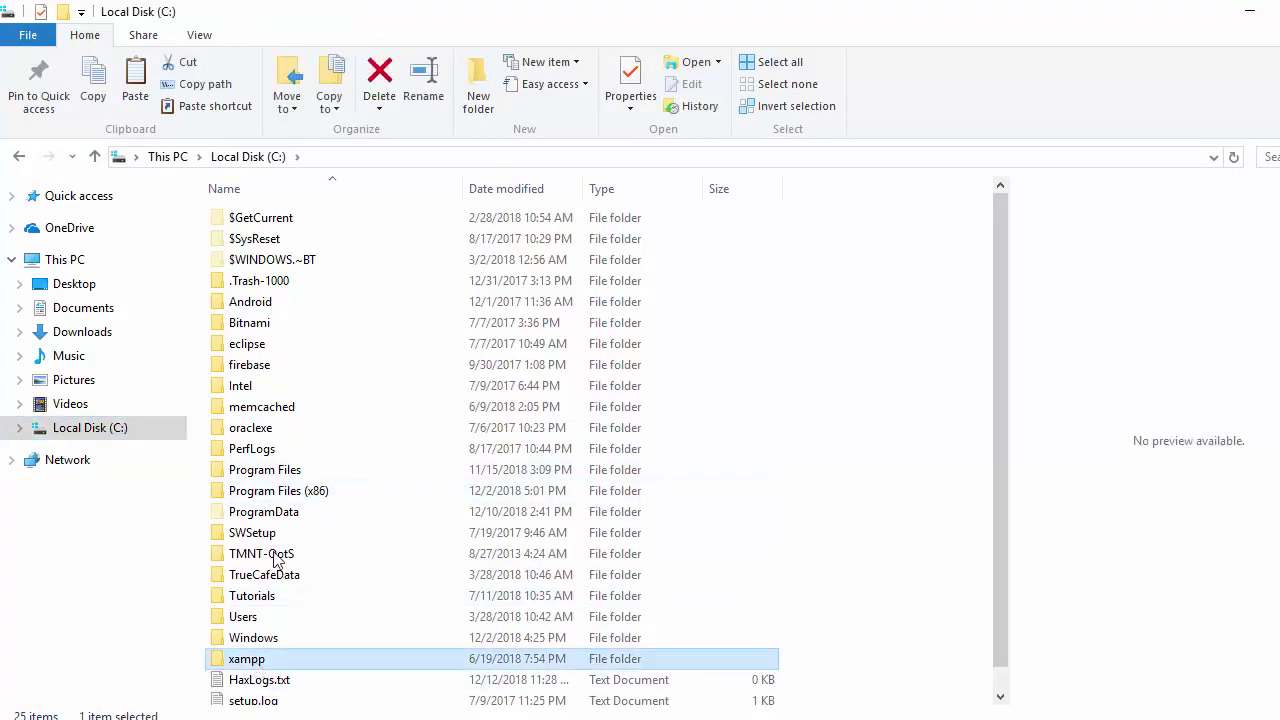
{"action": "double_click", "coordinate": [262, 659]}
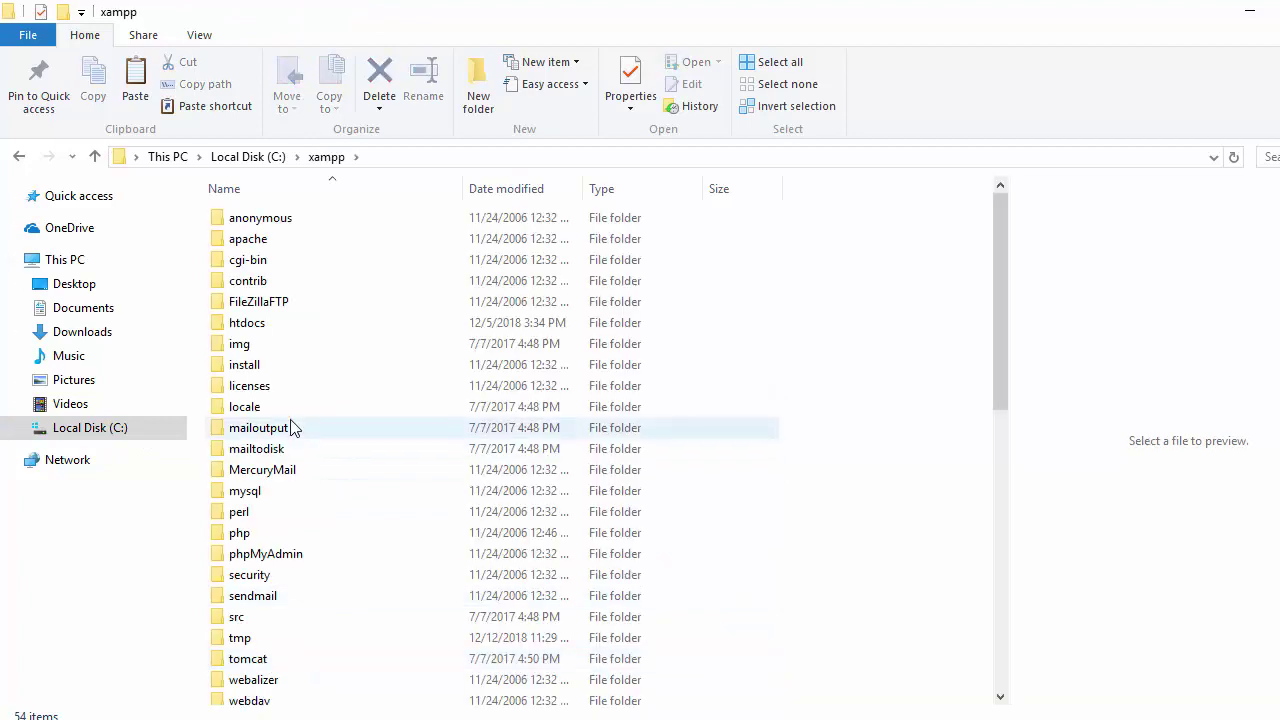
{"action": "double_click", "coordinate": [266, 328]}
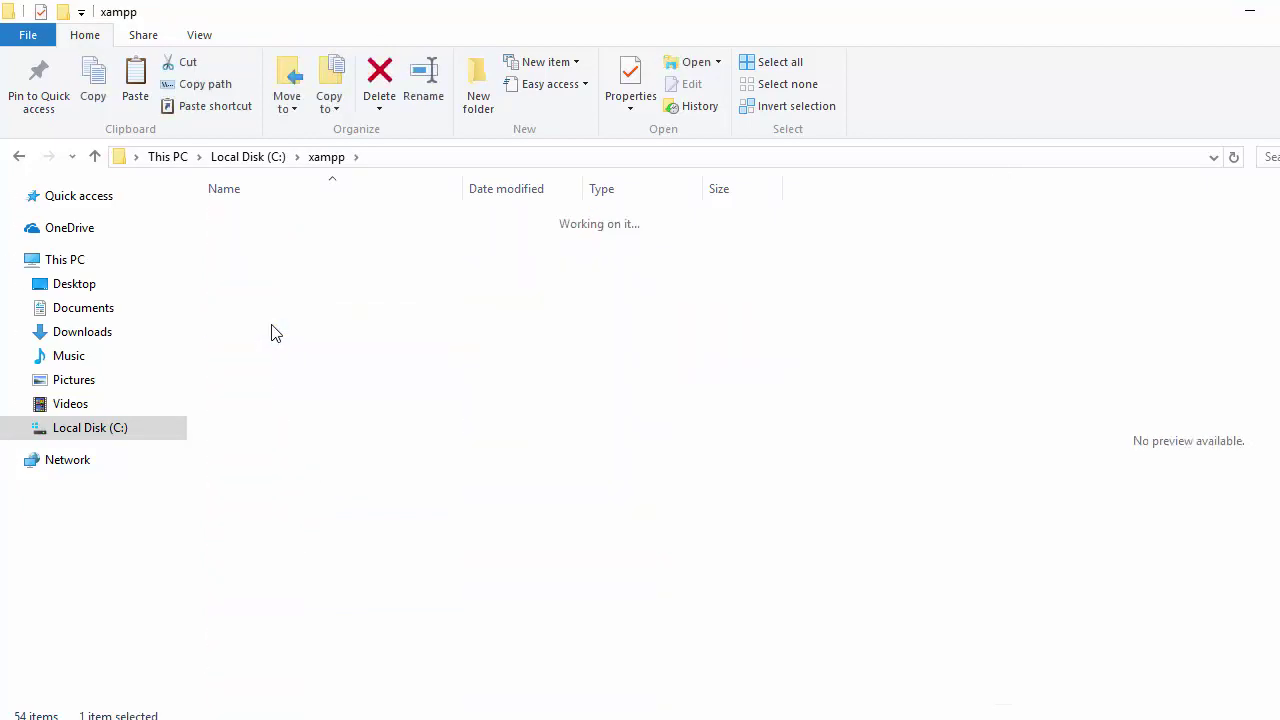
- Create a new folder named newsblog.com in htdocs, then return to the wordpress.zip folder
{"action": "left_click", "coordinate": [478, 88]}
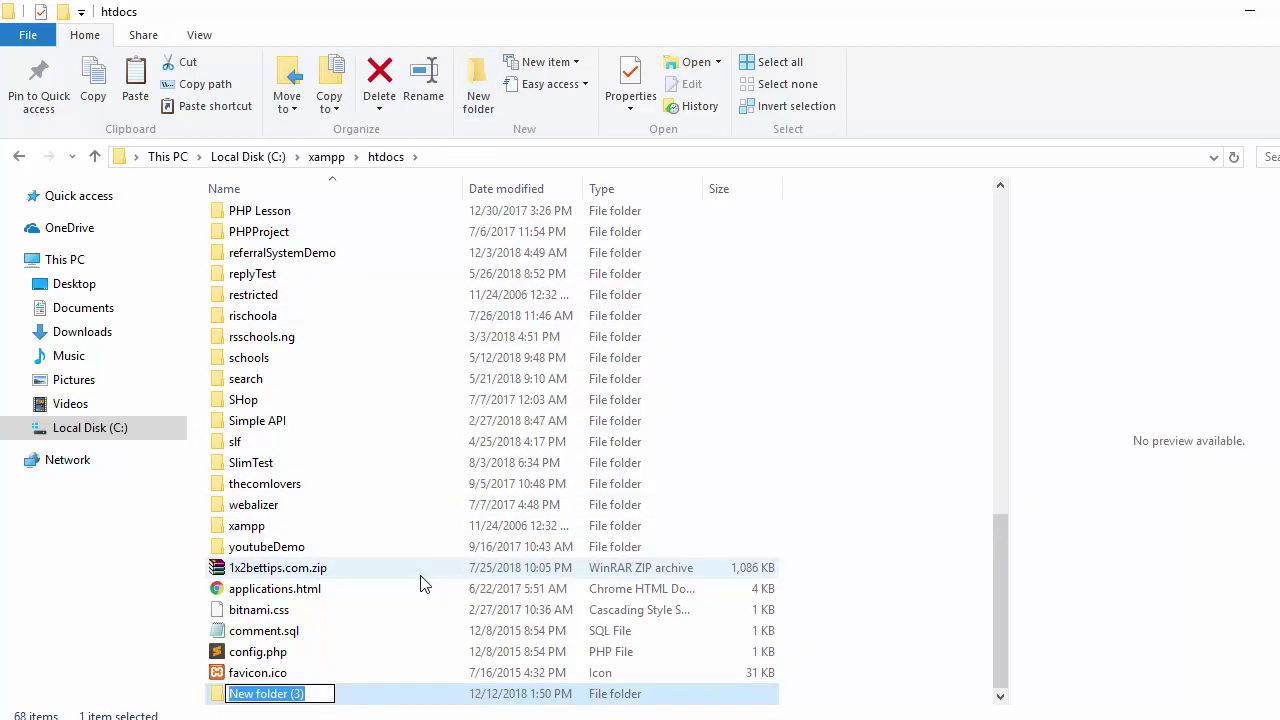
{"action": "type", "text": "n"}
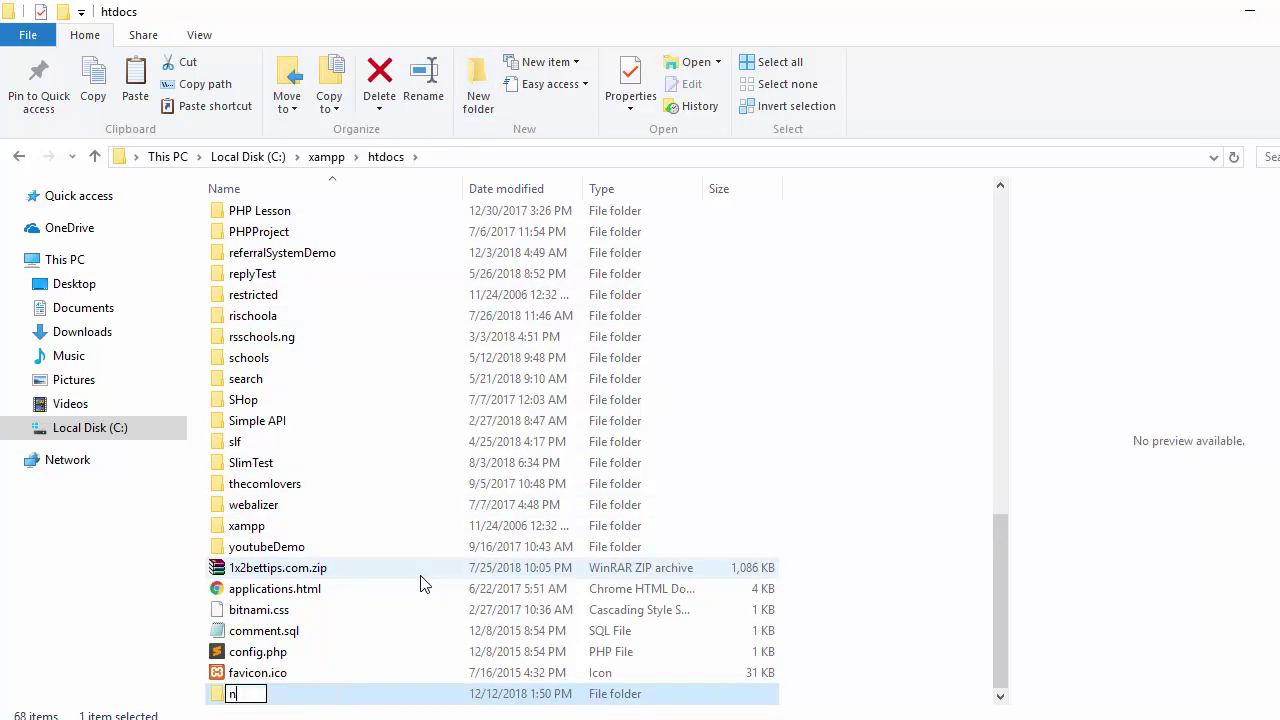
{"action": "type", "text": "ewsblog.com"}
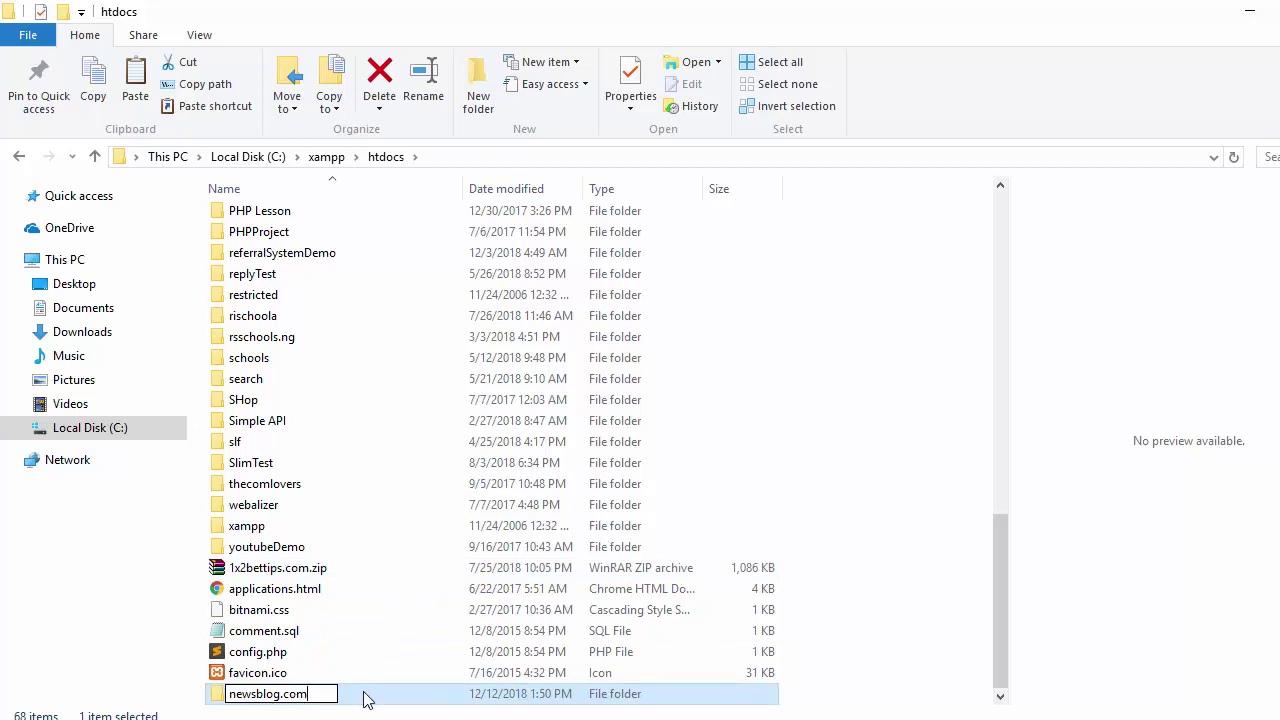
{"action": "key", "text": "Return"}
{"action": "left_click", "coordinate": [371, 694]}
{"action": "left_click", "coordinate": [286, 211]}
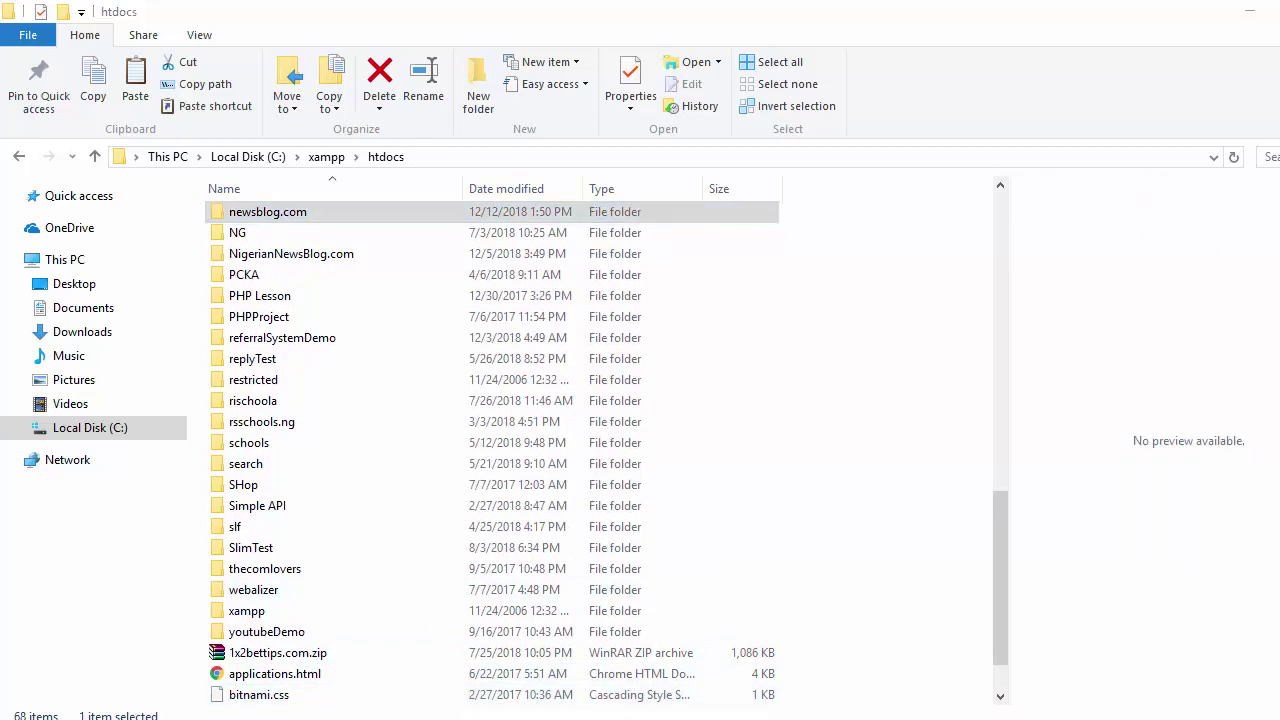
{"action": "left_click", "coordinate": [170, 680]}
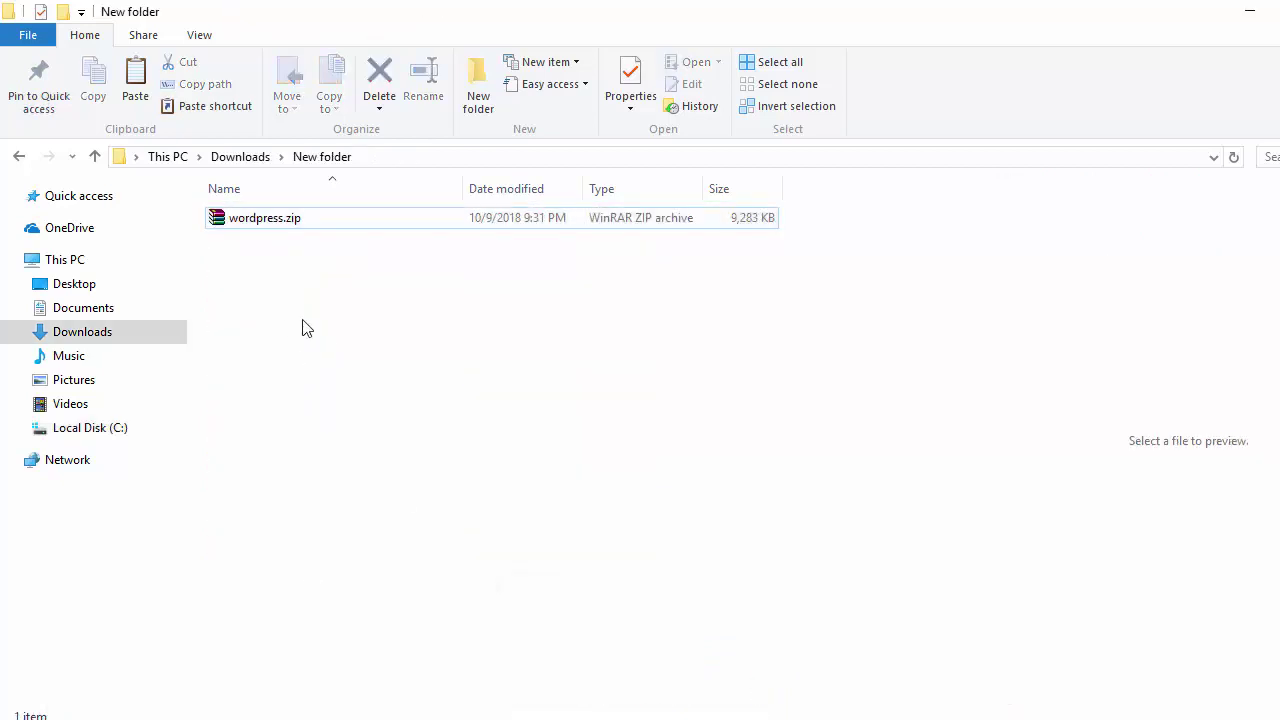
- Extract wordpress.zip with WinRAR into C:\xampp\htdocs\newsblog.com
{"action": "right_click", "coordinate": [283, 229]}
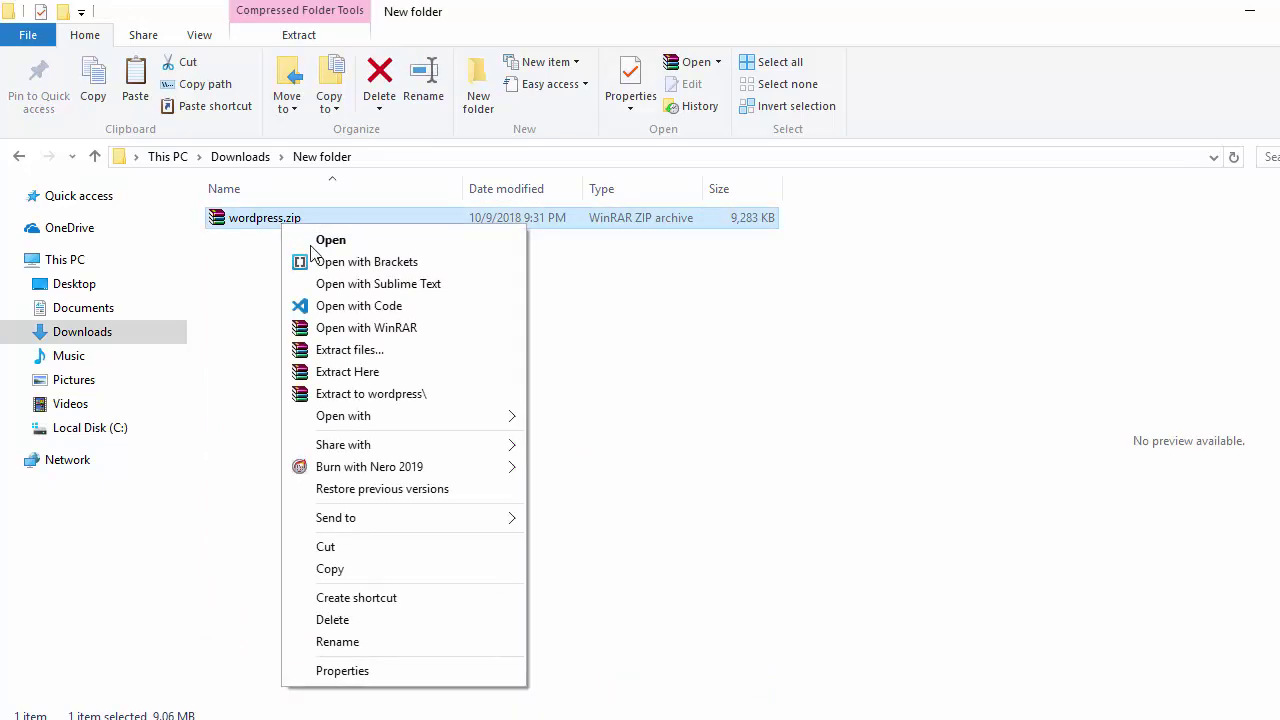
{"action": "left_click", "coordinate": [353, 352]}
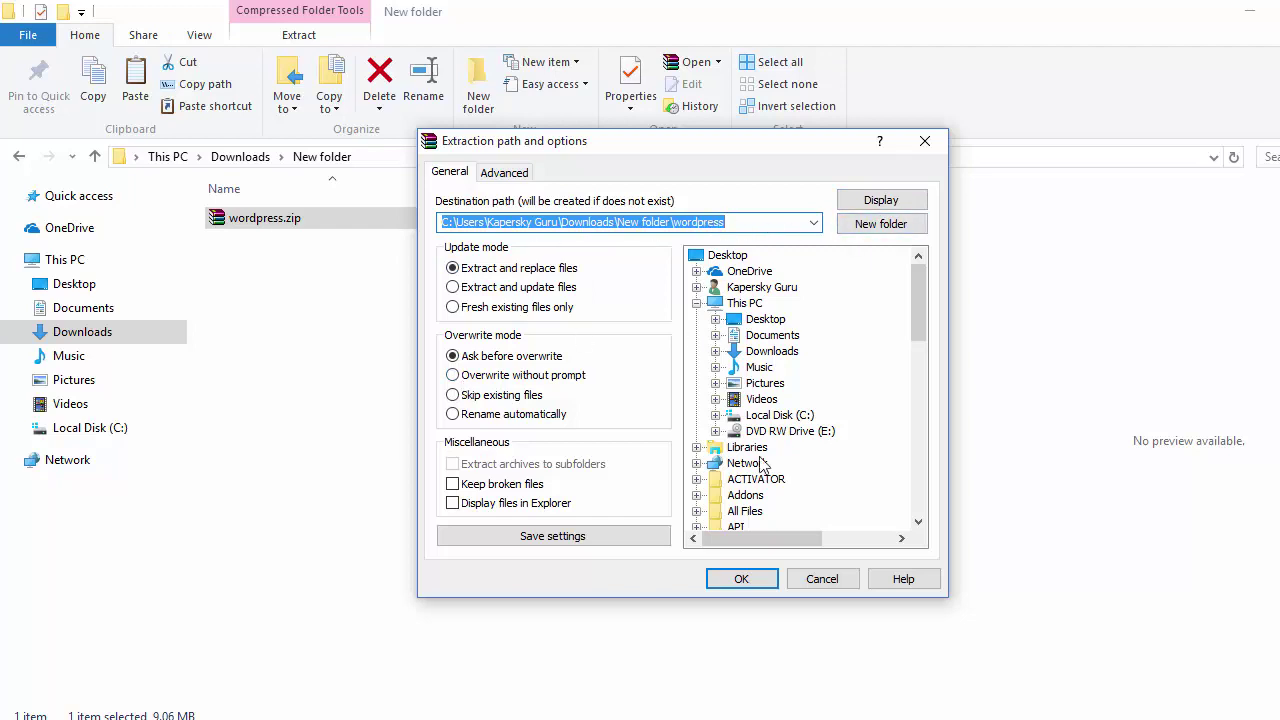
{"action": "left_click", "coordinate": [718, 418]}
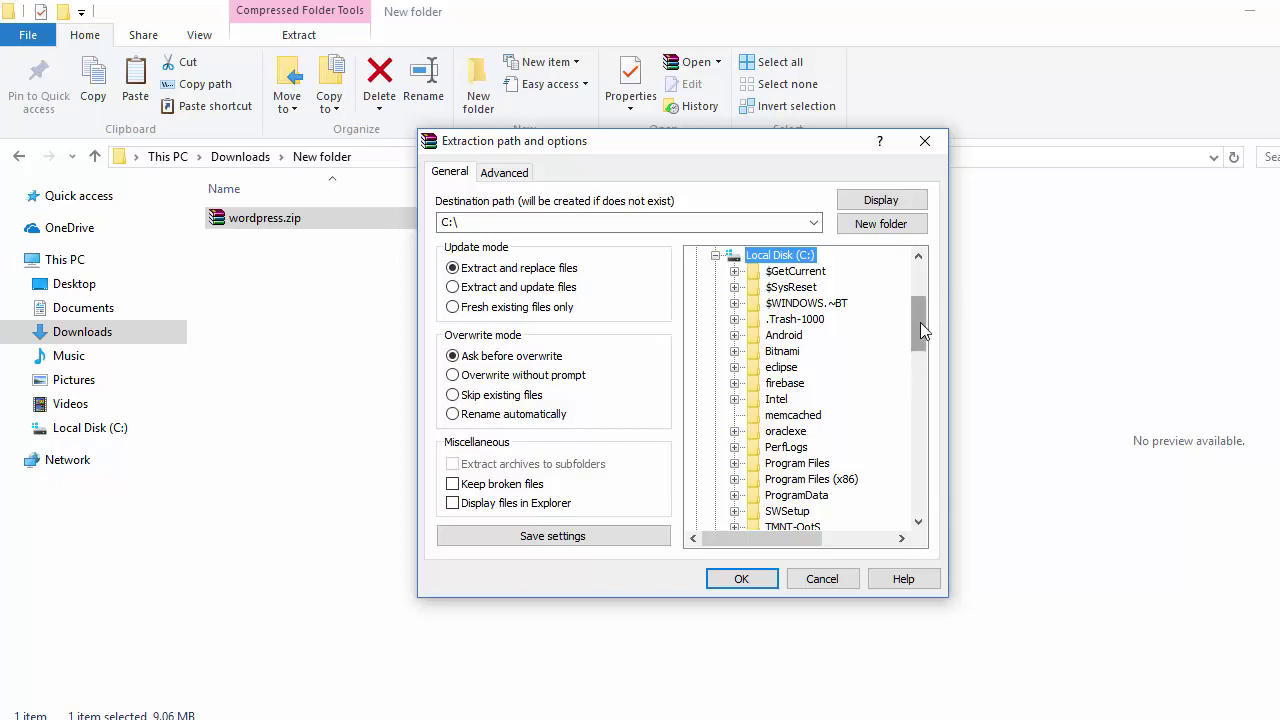
{"action": "left_click_drag", "start_coordinate": [920, 330], "coordinate": [921, 354]}
{"action": "left_click", "coordinate": [743, 402]}
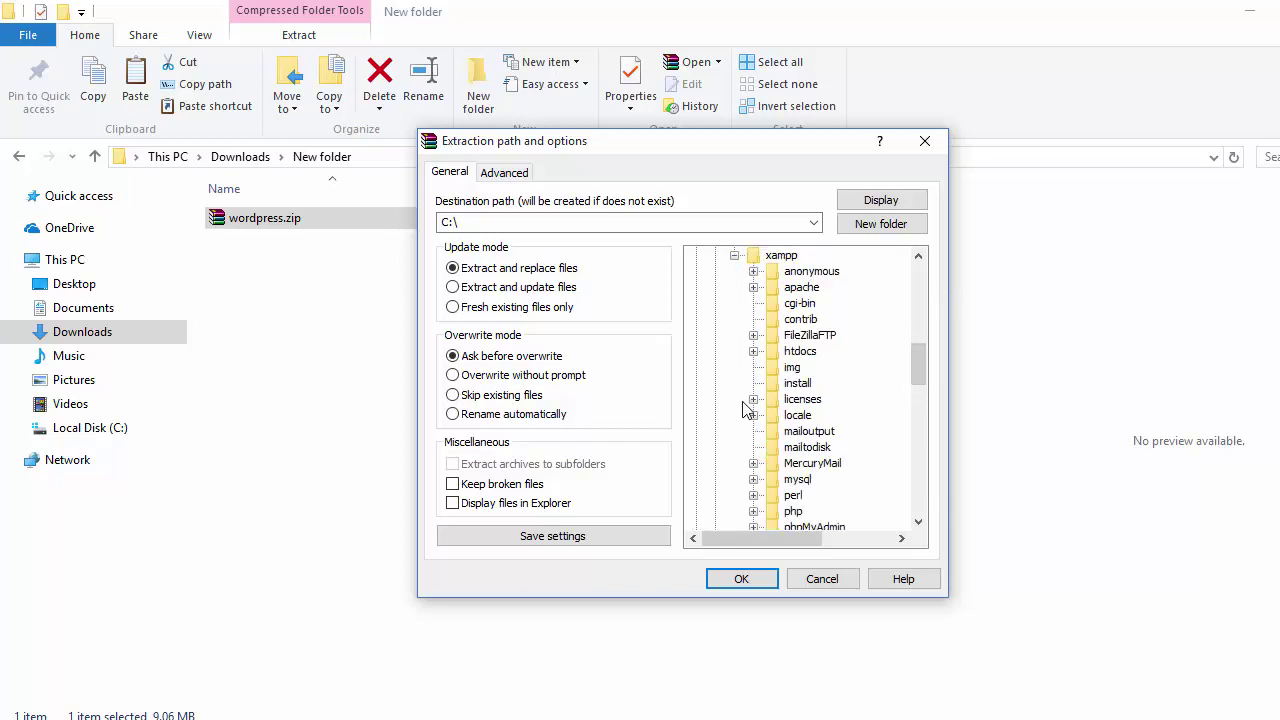
{"action": "left_click", "coordinate": [753, 352]}
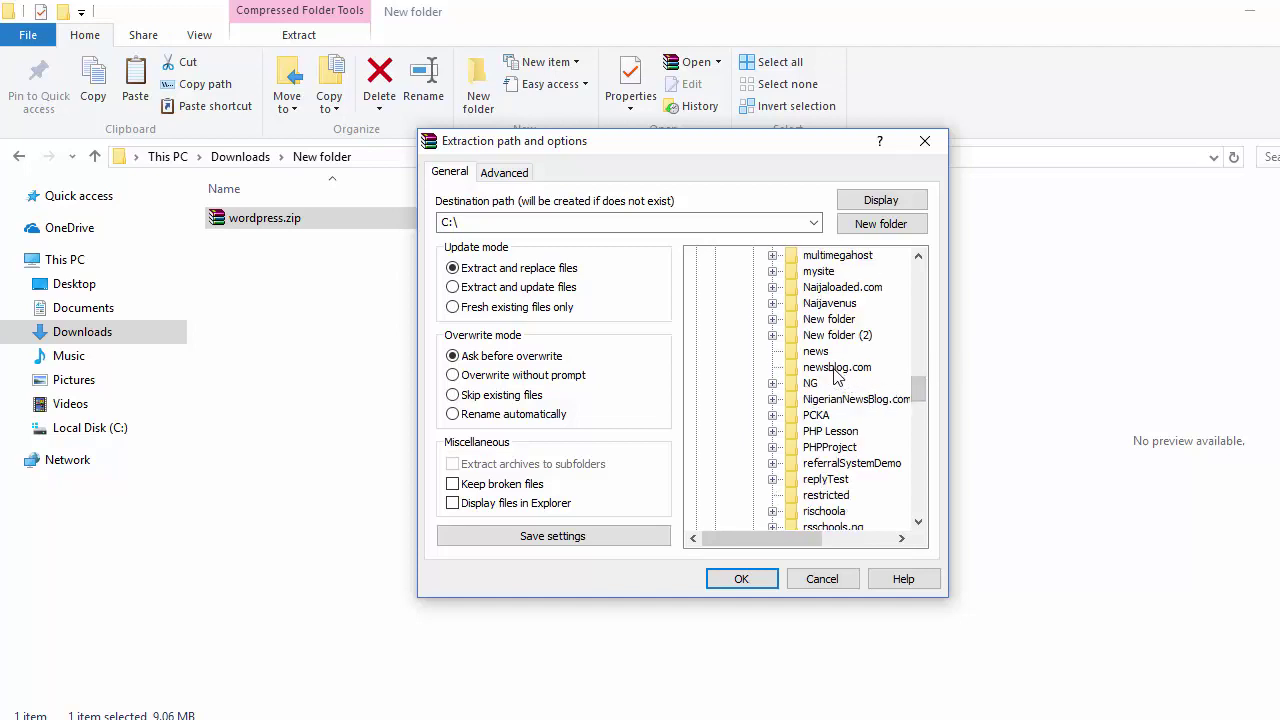
{"action": "left_click", "coordinate": [834, 368]}
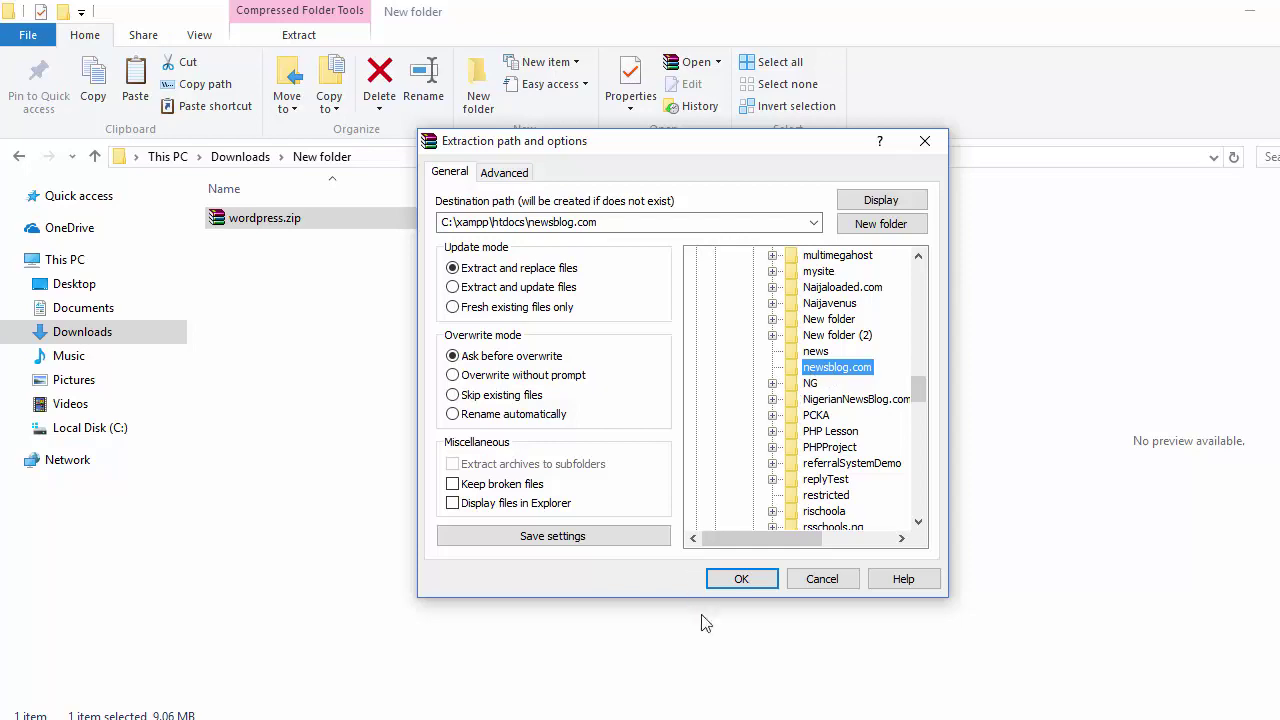
{"action": "left_click", "coordinate": [738, 580]}
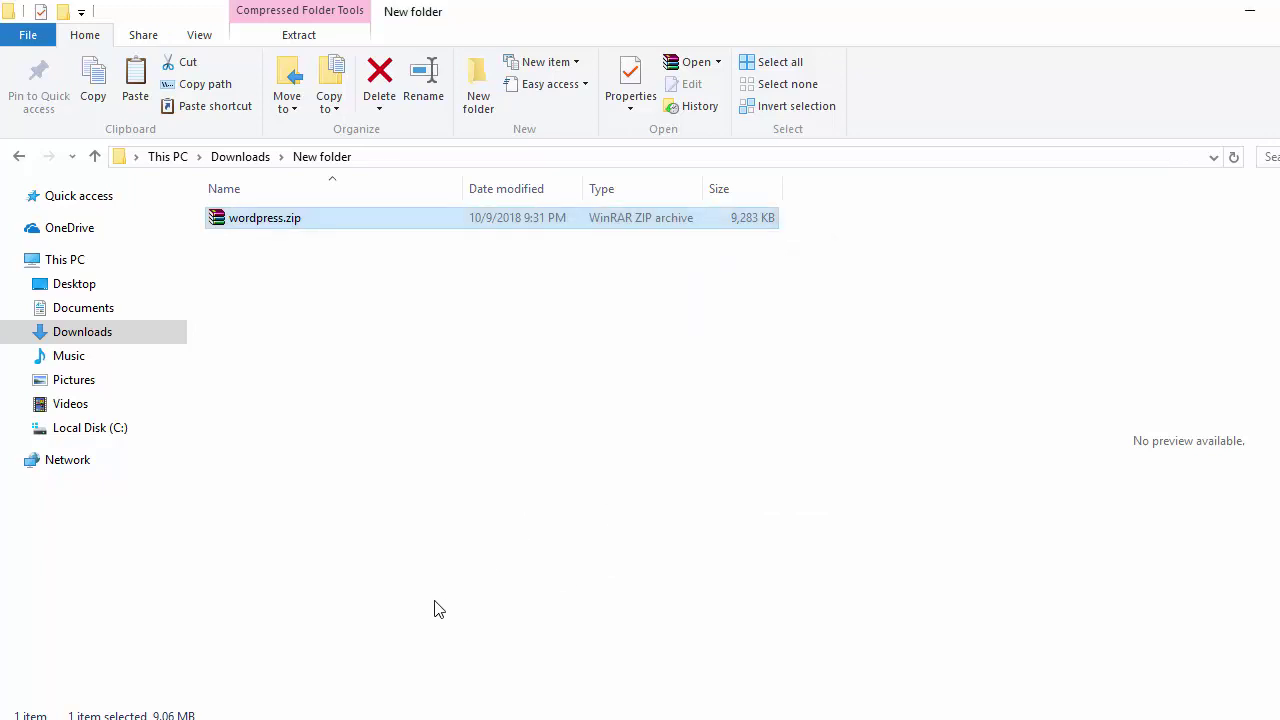
- Move all 19 WordPress files from newsblog.com\wordpress up into newsblog.com
{"action": "mouse_move", "coordinate": [330, 715]}
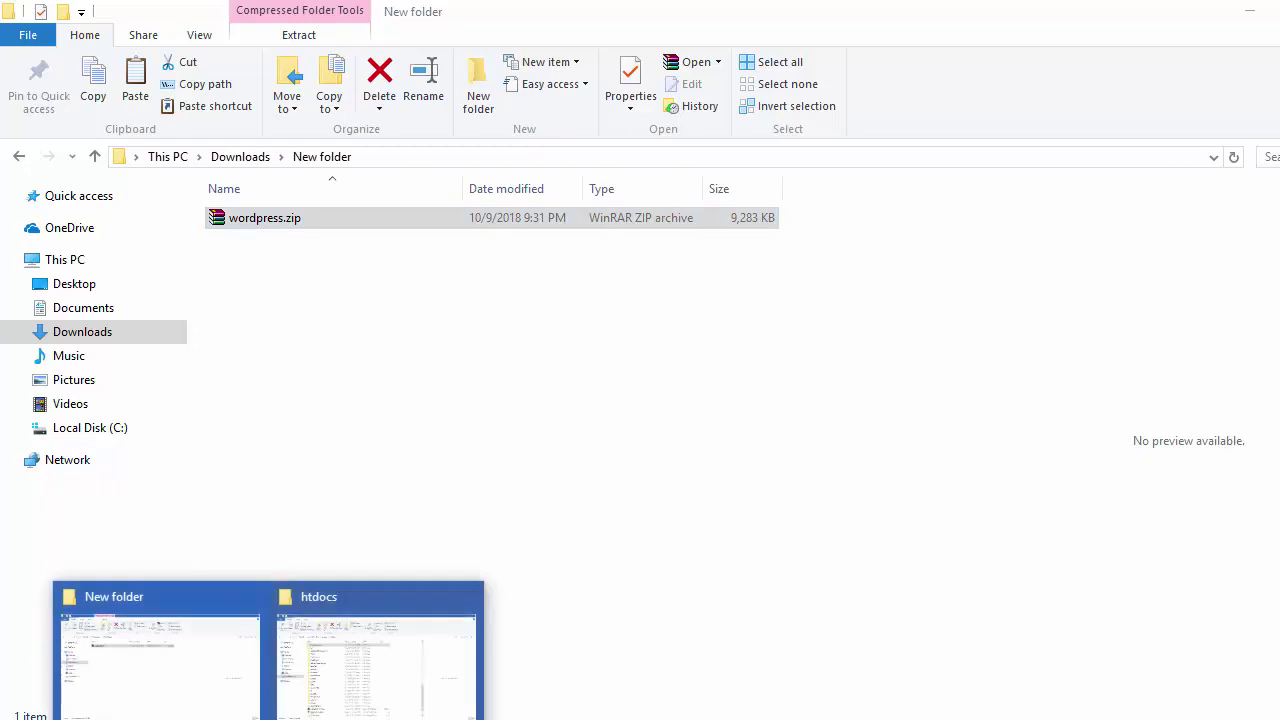
{"action": "left_click", "coordinate": [335, 688]}
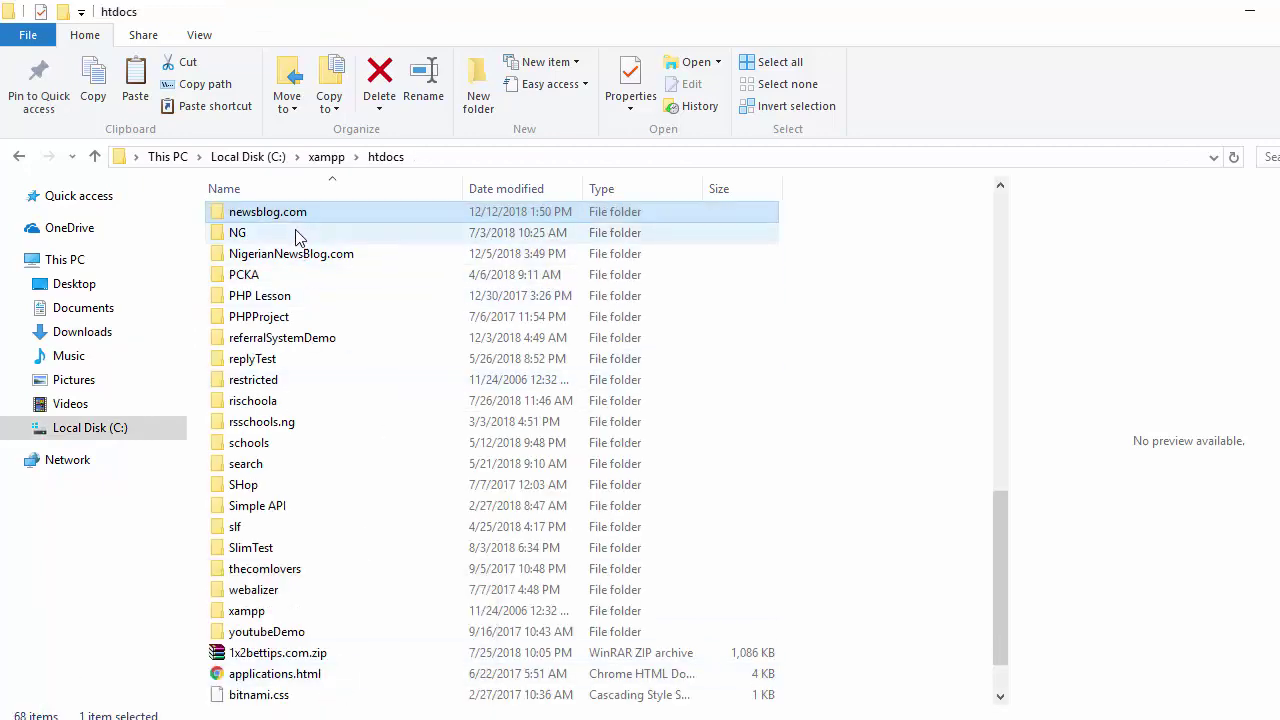
{"action": "double_click", "coordinate": [371, 213]}
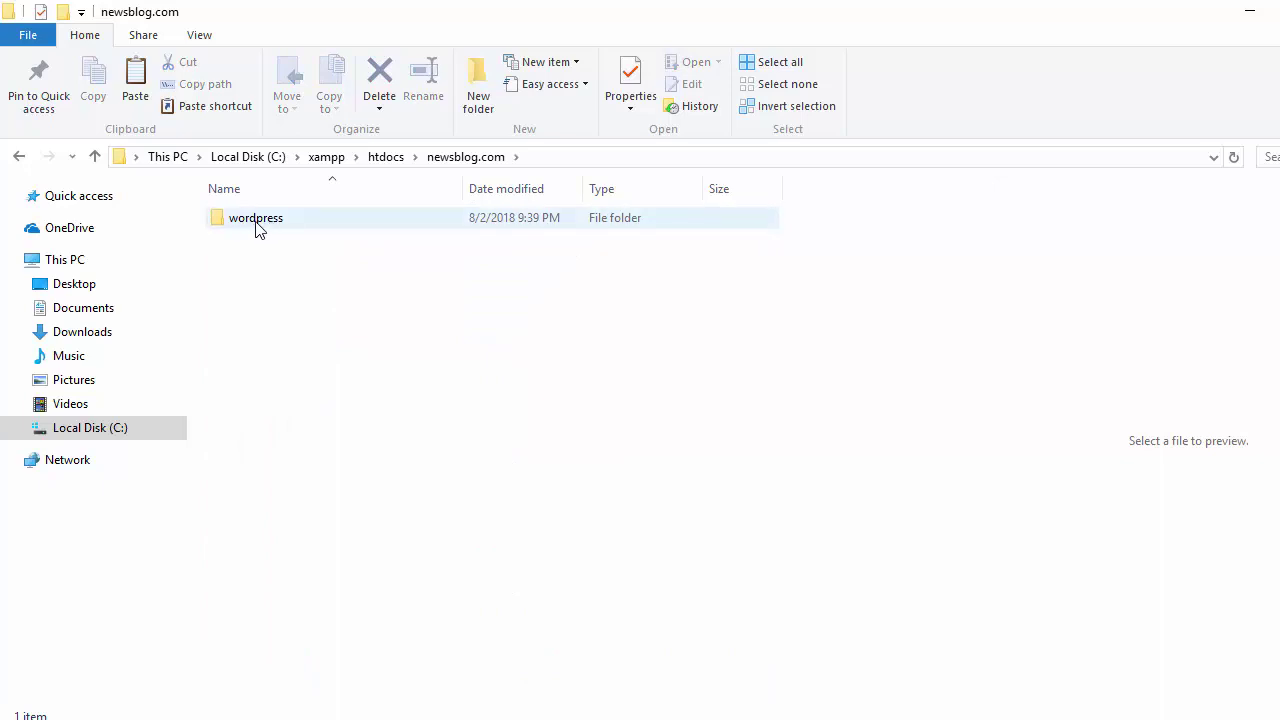
{"action": "double_click", "coordinate": [318, 225]}
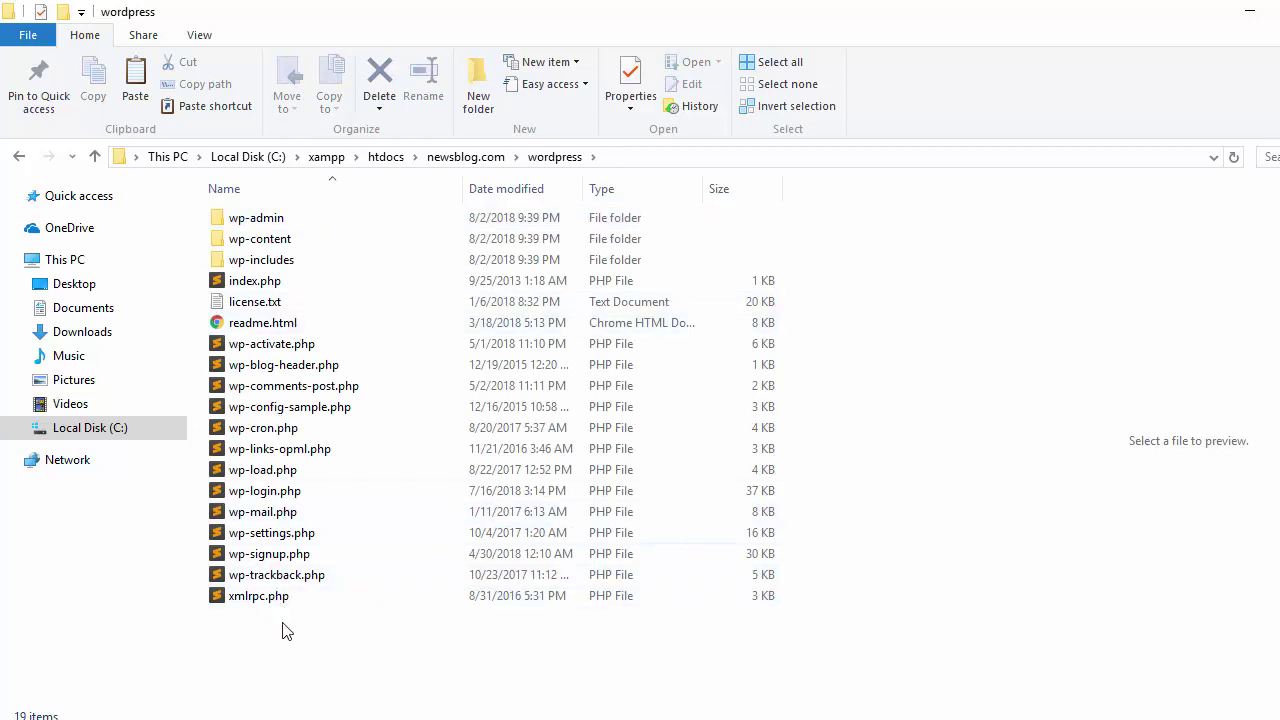
{"action": "key", "text": "ctrl+a"}
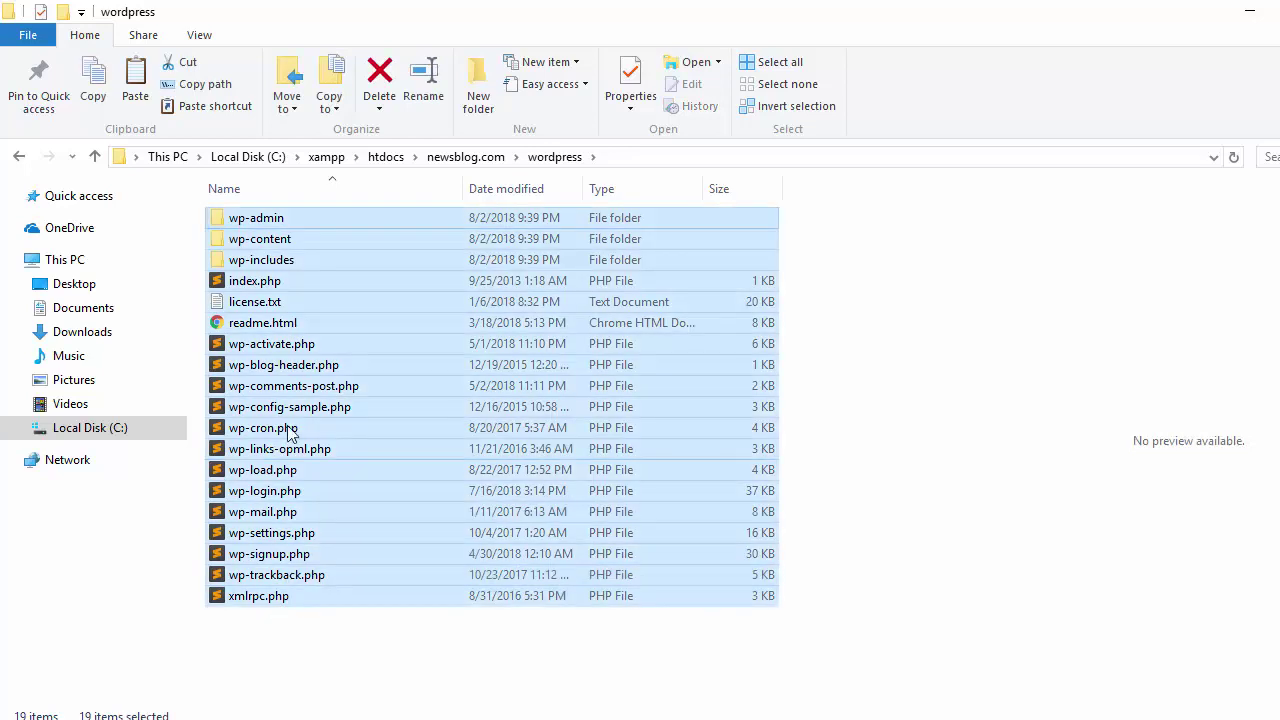
{"action": "key", "text": "ctrl+x"}
{"action": "key", "text": "alt+Up"}
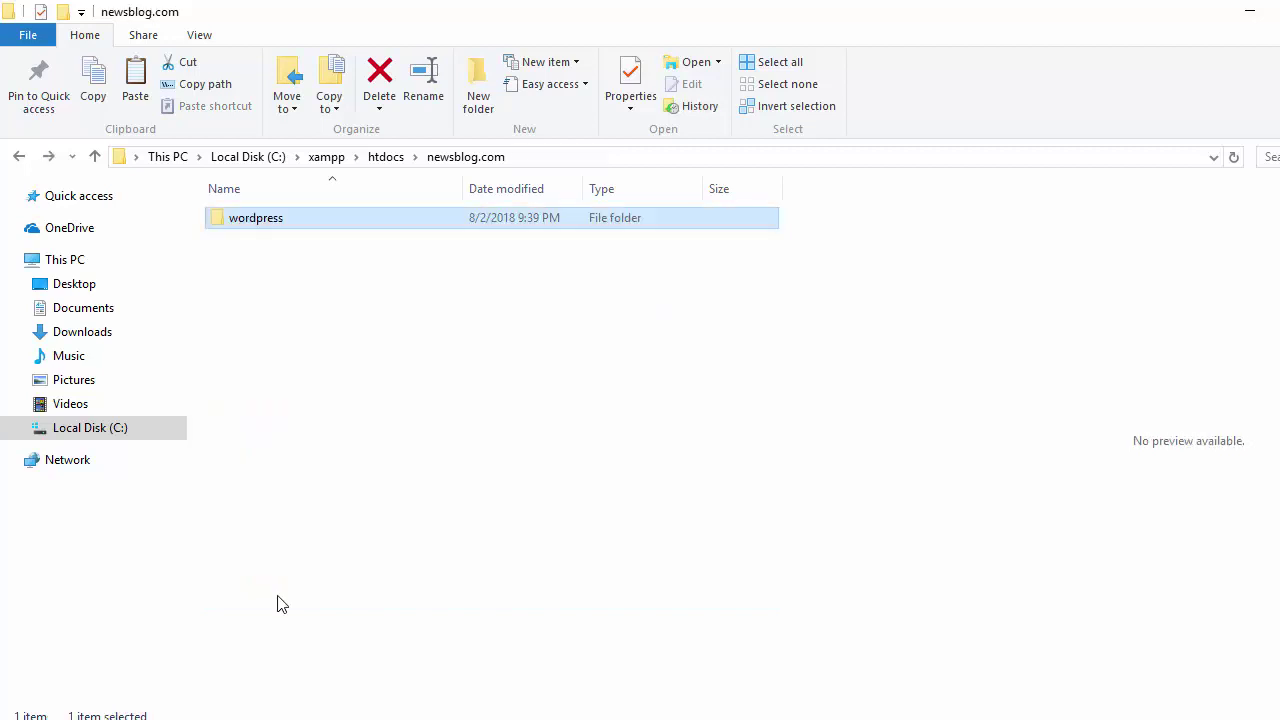
{"action": "left_click", "coordinate": [257, 361]}
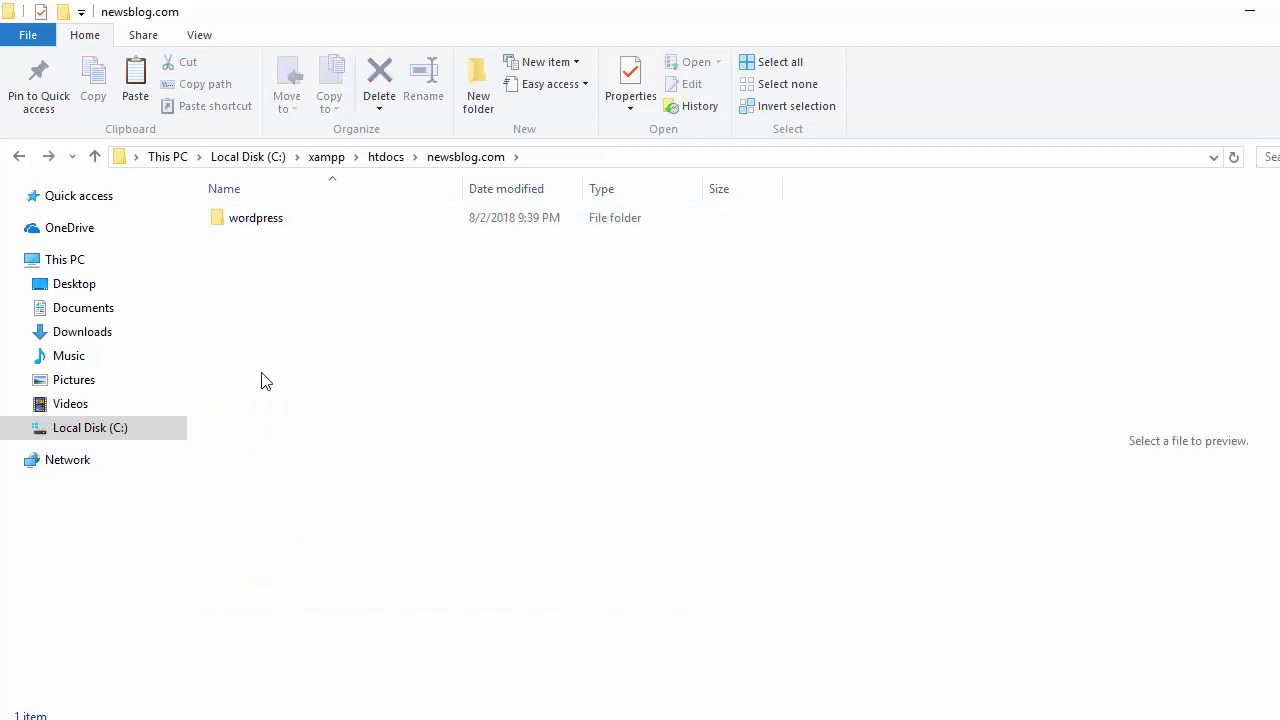
{"action": "key", "text": "ctrl+v"}
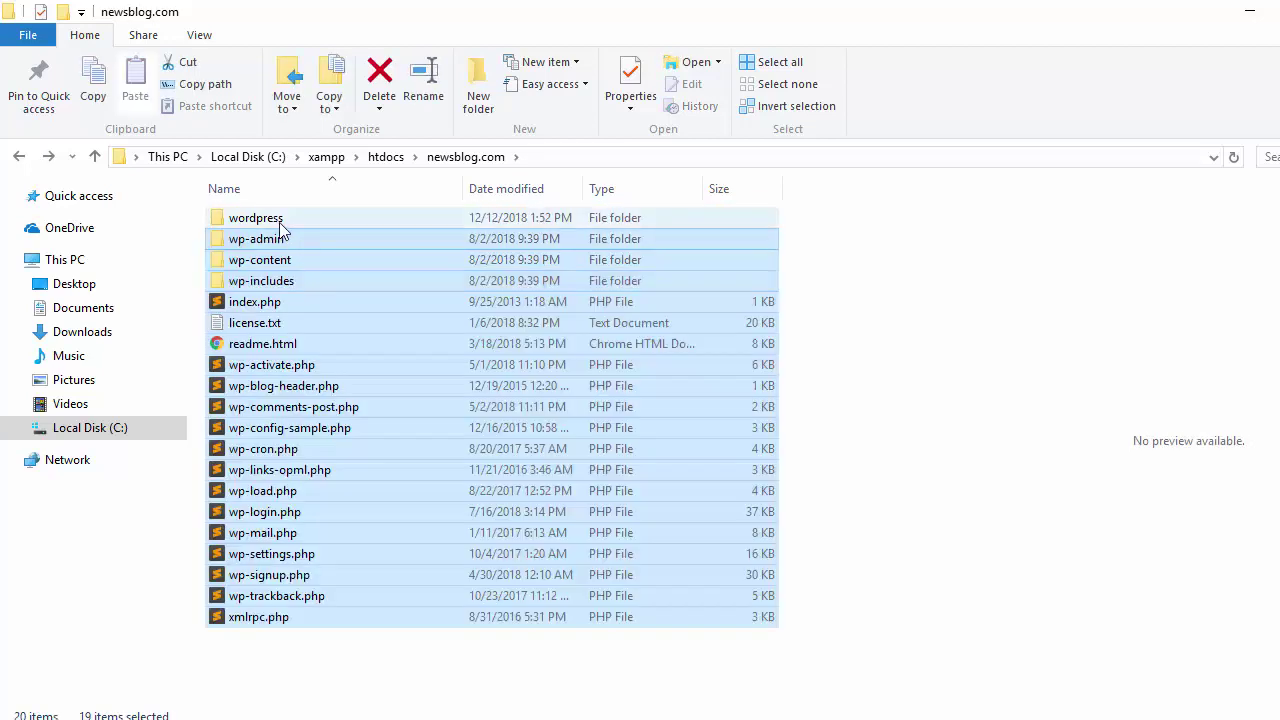
- Delete the emptied wordpress folder and bring the browser back to the front
{"action": "left_click", "coordinate": [277, 222]}
{"action": "key", "text": "Delete"}
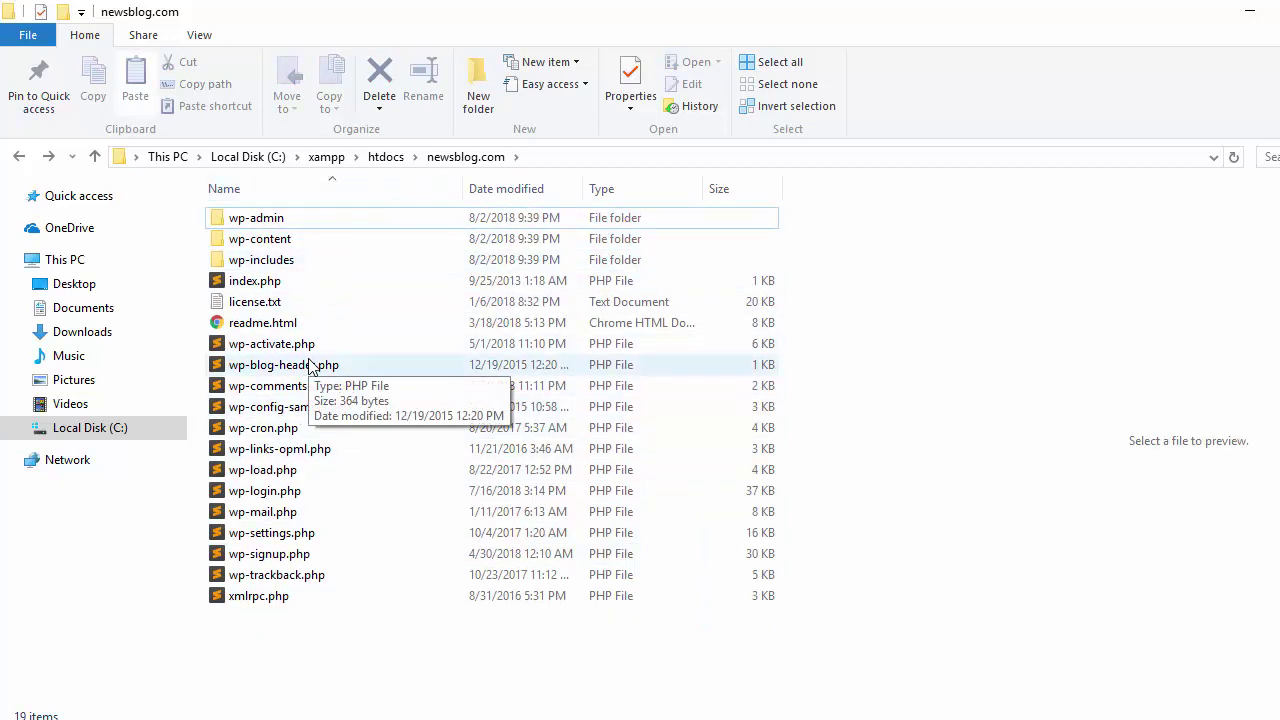
{"action": "left_click_drag", "start_coordinate": [342, 659], "coordinate": [406, 713]}
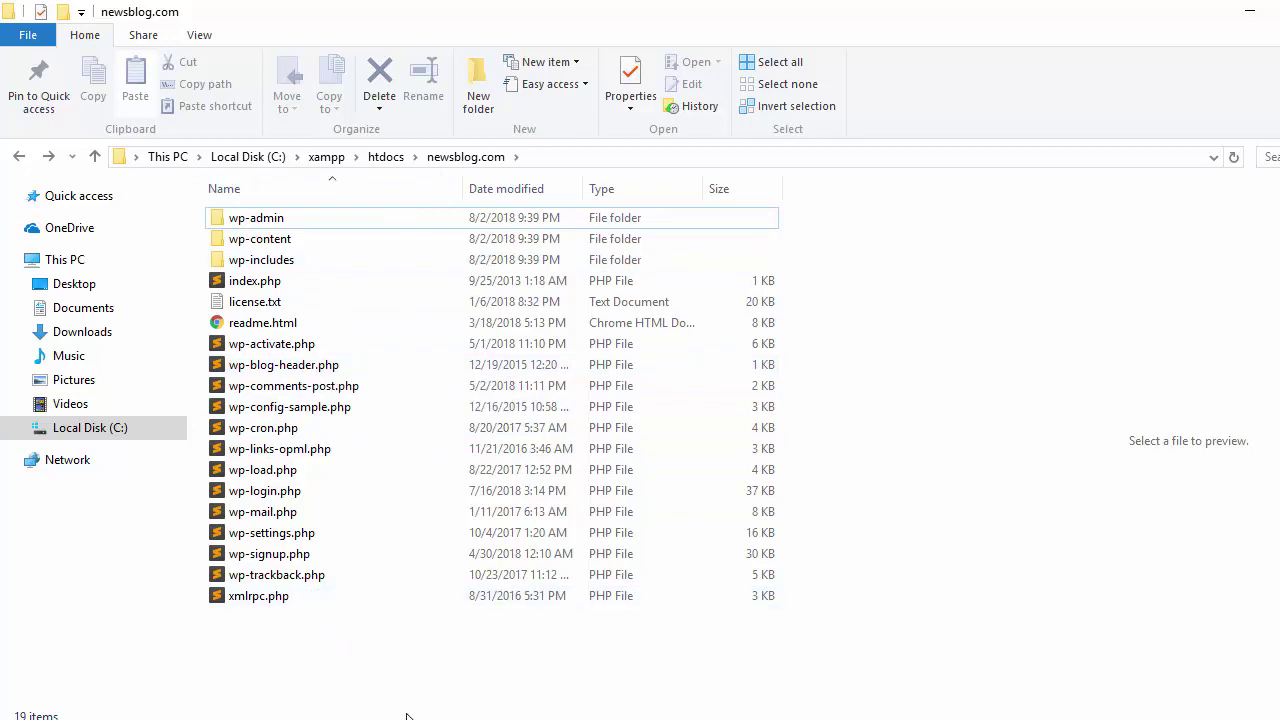
{"action": "key", "text": "alt+Tab"}
- Load localhost/newsblog.com in Chrome and continue WordPress setup with English selected
{"action": "left_click", "coordinate": [352, 61]}
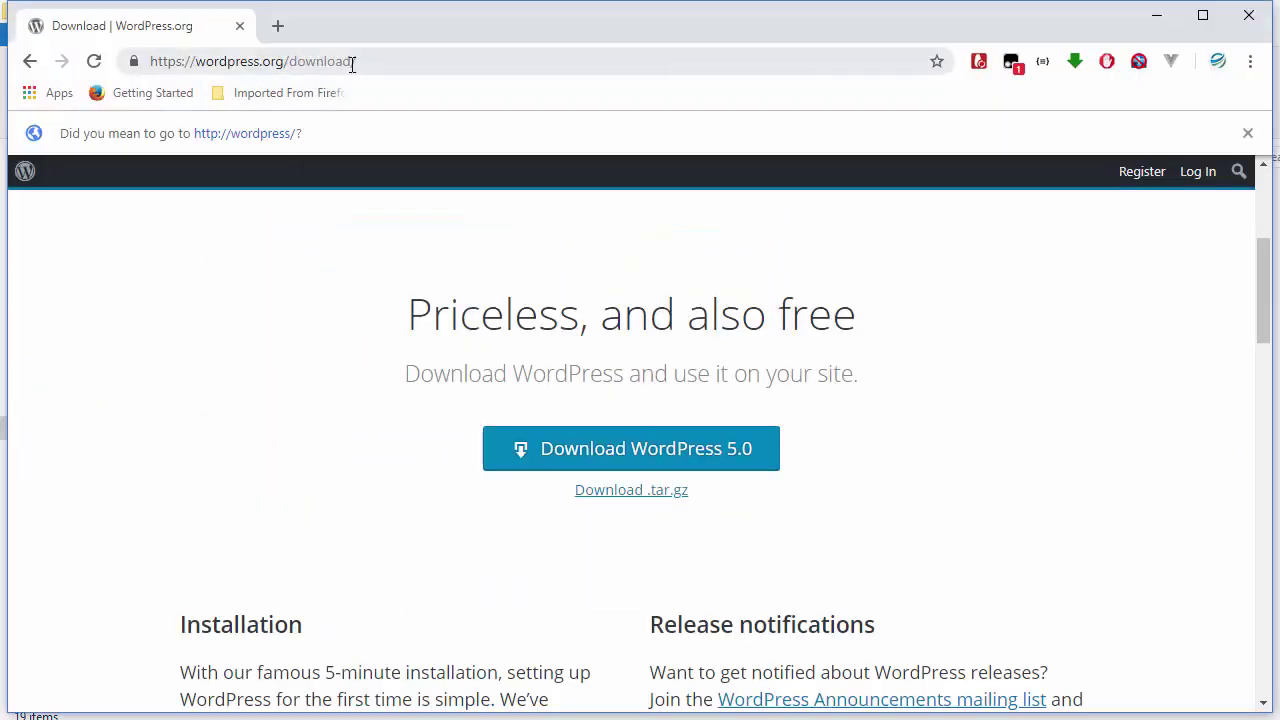
{"action": "type", "text": "localhost"}
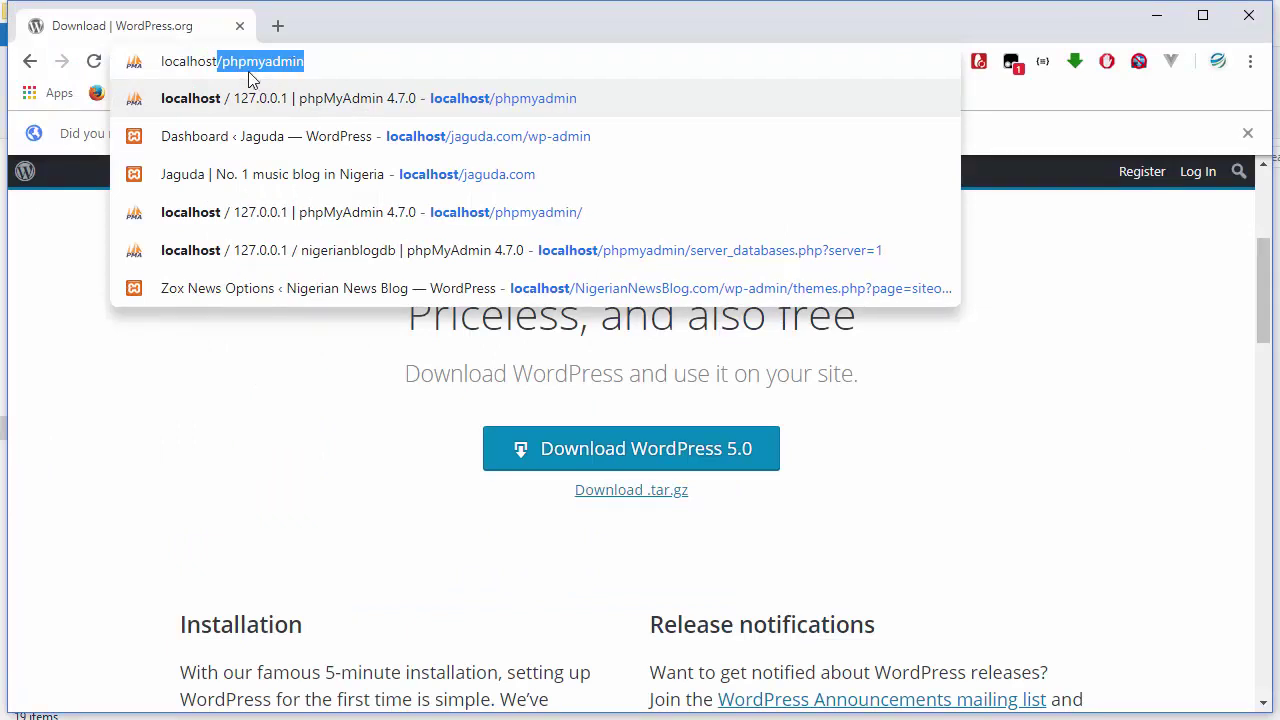
{"action": "type", "text": "/newsb"}
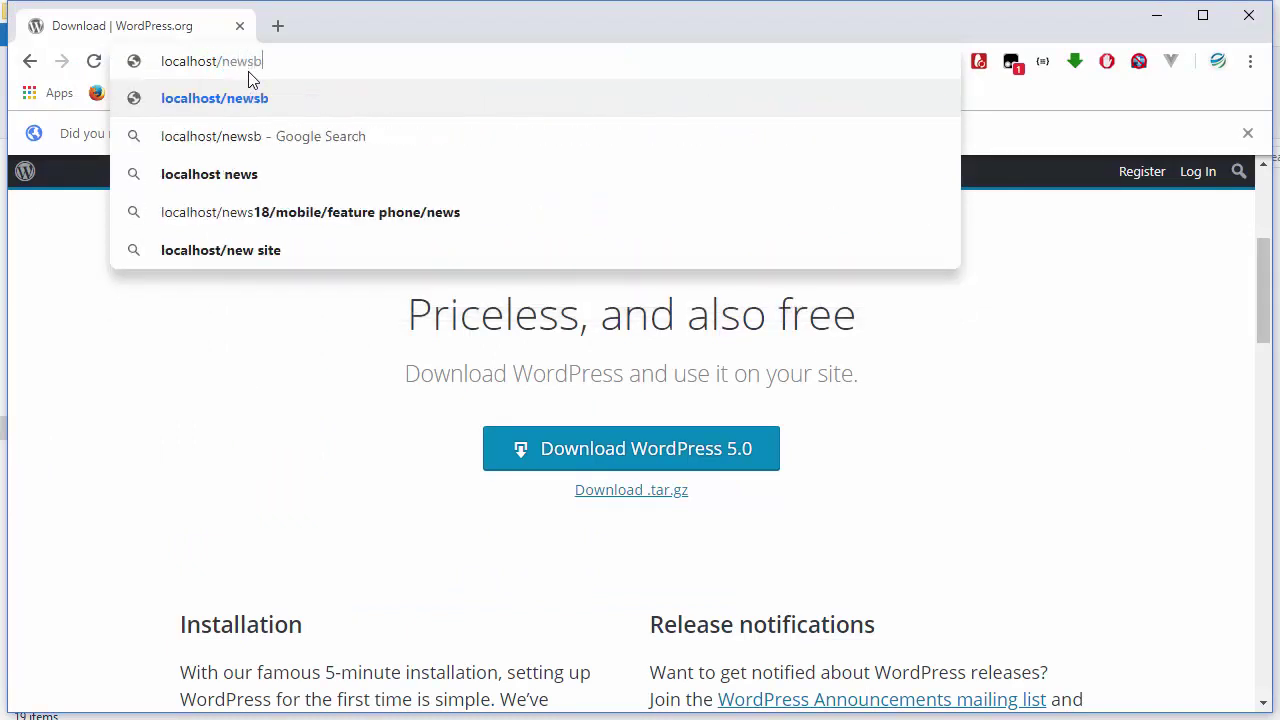
{"action": "type", "text": "loc"}
{"action": "type", "text": "g.com"}
{"action": "key", "text": "Return"}
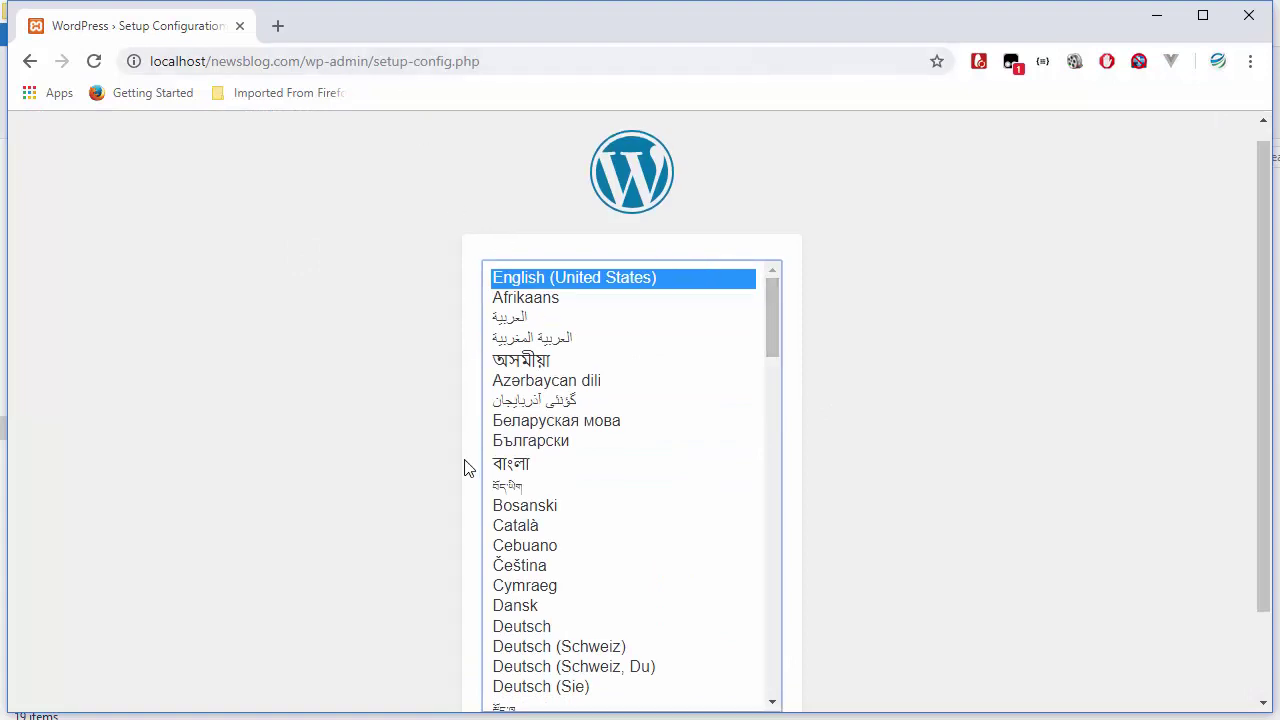
{"action": "scroll", "coordinate": [463, 466], "scroll_direction": "down", "scroll_amount": 2}
{"action": "scroll", "coordinate": [463, 466], "scroll_direction": "up", "scroll_amount": 1}
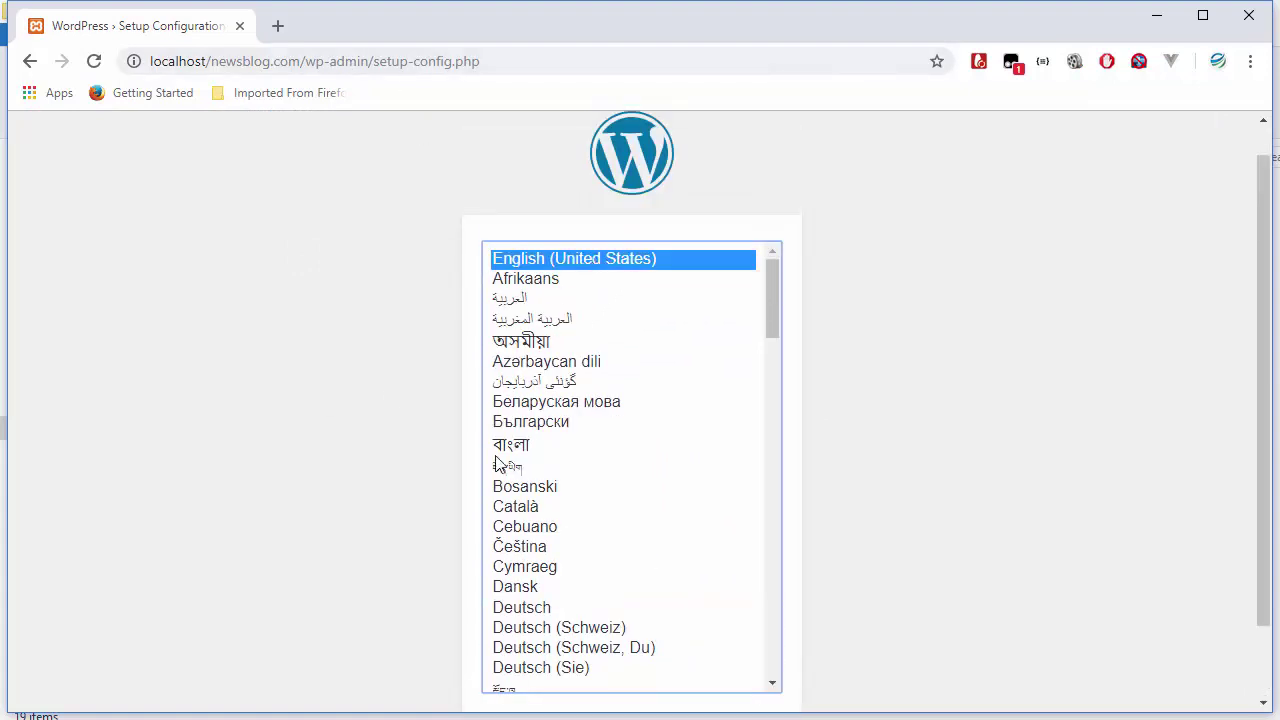
{"action": "scroll", "coordinate": [531, 586], "scroll_direction": "down", "scroll_amount": 1}
{"action": "scroll", "coordinate": [375, 630], "scroll_direction": "down", "scroll_amount": 1}
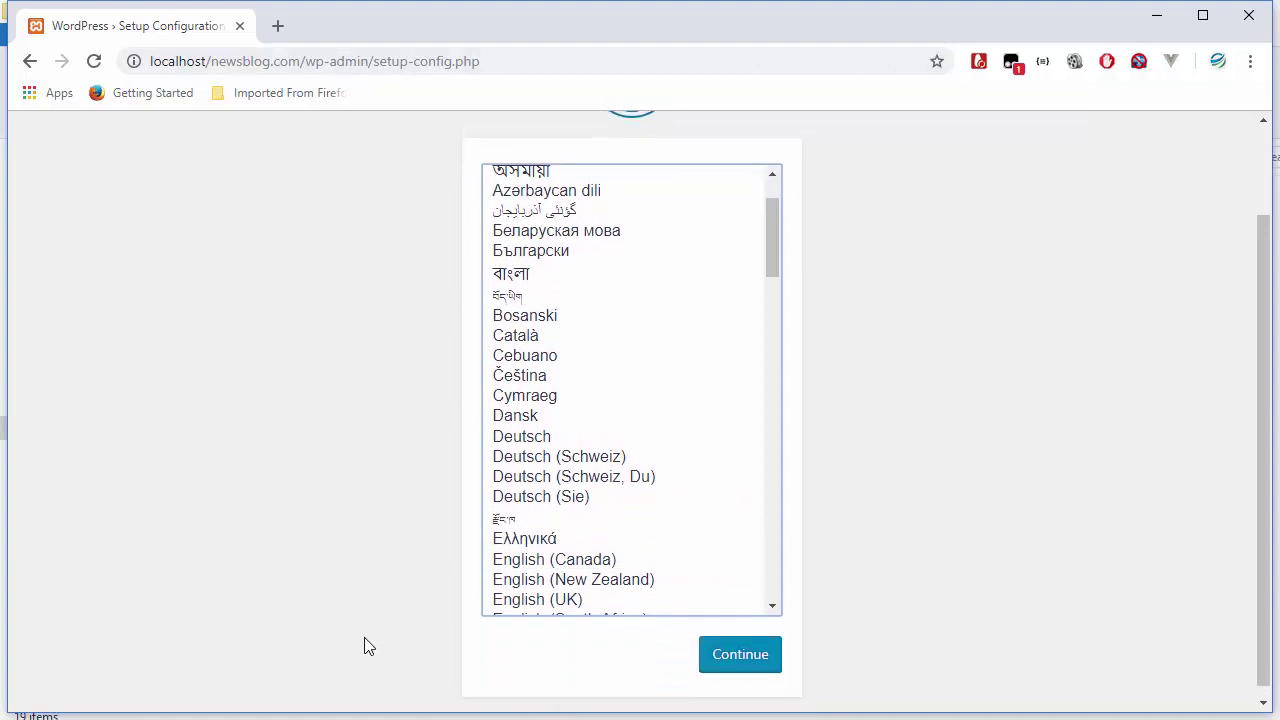
{"action": "left_click", "coordinate": [737, 652]}
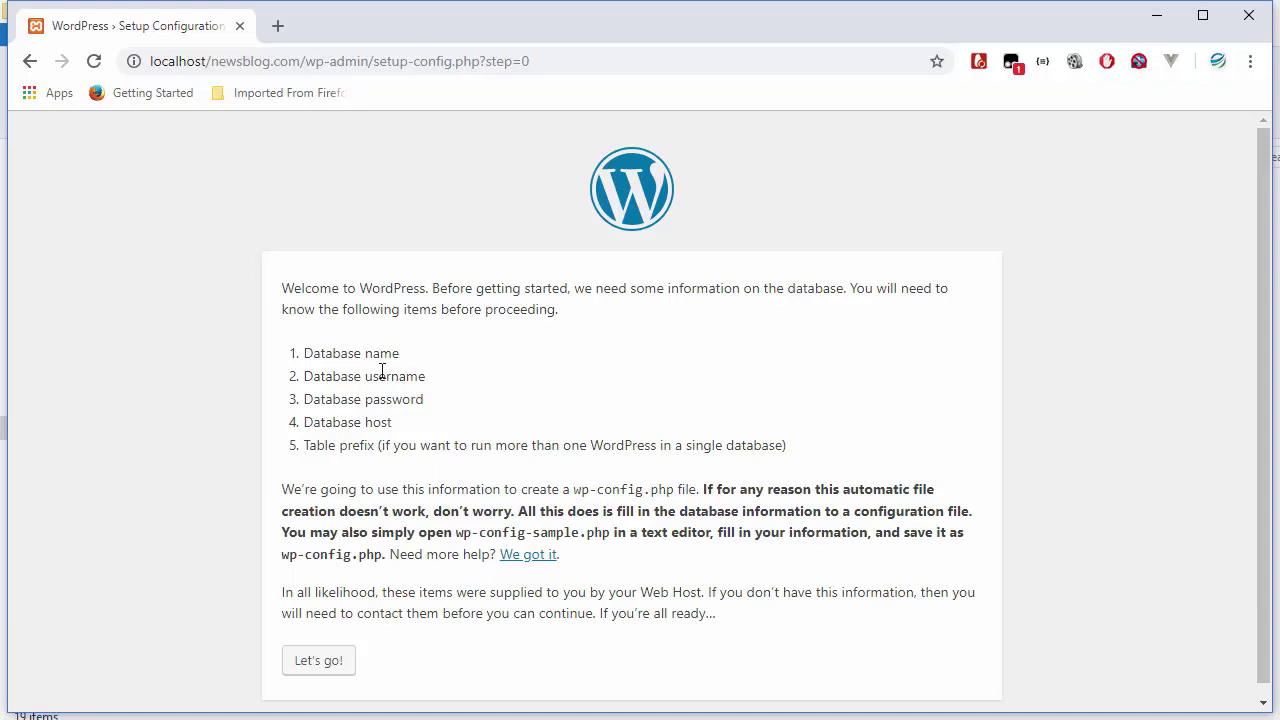
- Review the required database name, username and password details, then open a new tab
{"action": "scroll", "coordinate": [382, 371], "scroll_direction": "down", "scroll_amount": 1}
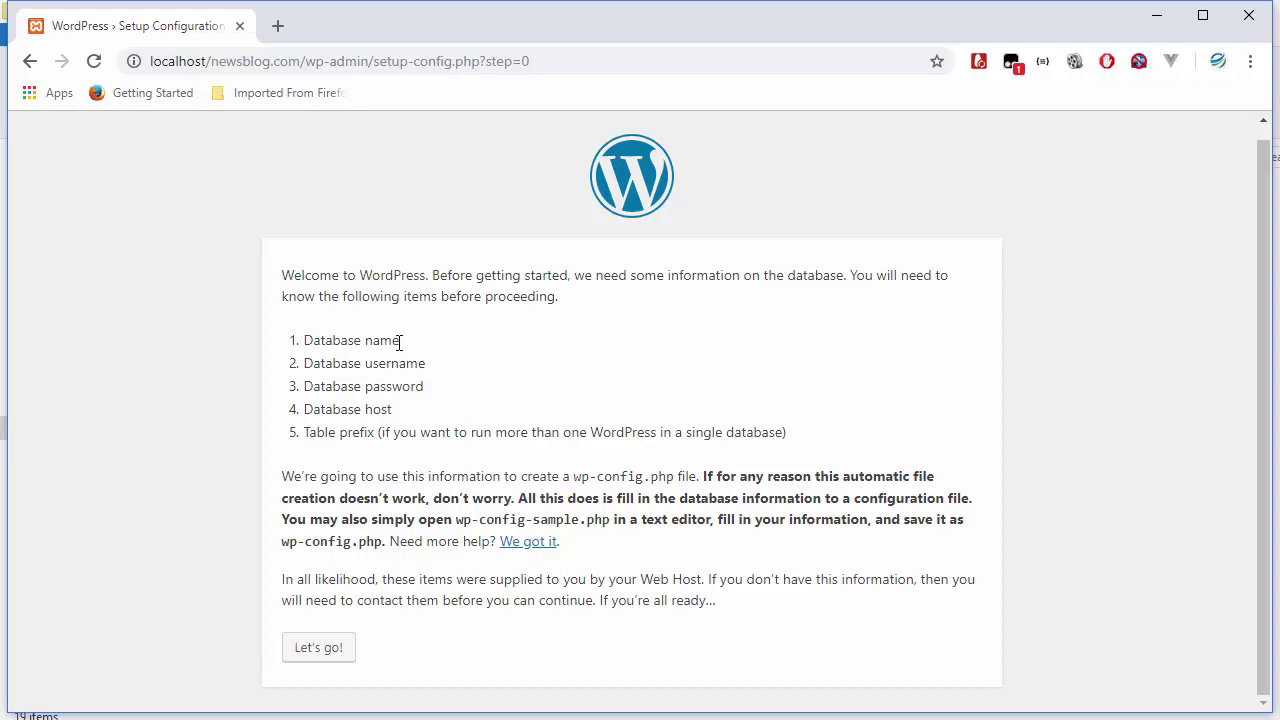
{"action": "left_click_drag", "start_coordinate": [400, 341], "coordinate": [325, 341]}
{"action": "left_click", "coordinate": [445, 365]}
{"action": "left_click_drag", "start_coordinate": [445, 365], "coordinate": [363, 387]}
{"action": "left_click", "coordinate": [430, 390]}
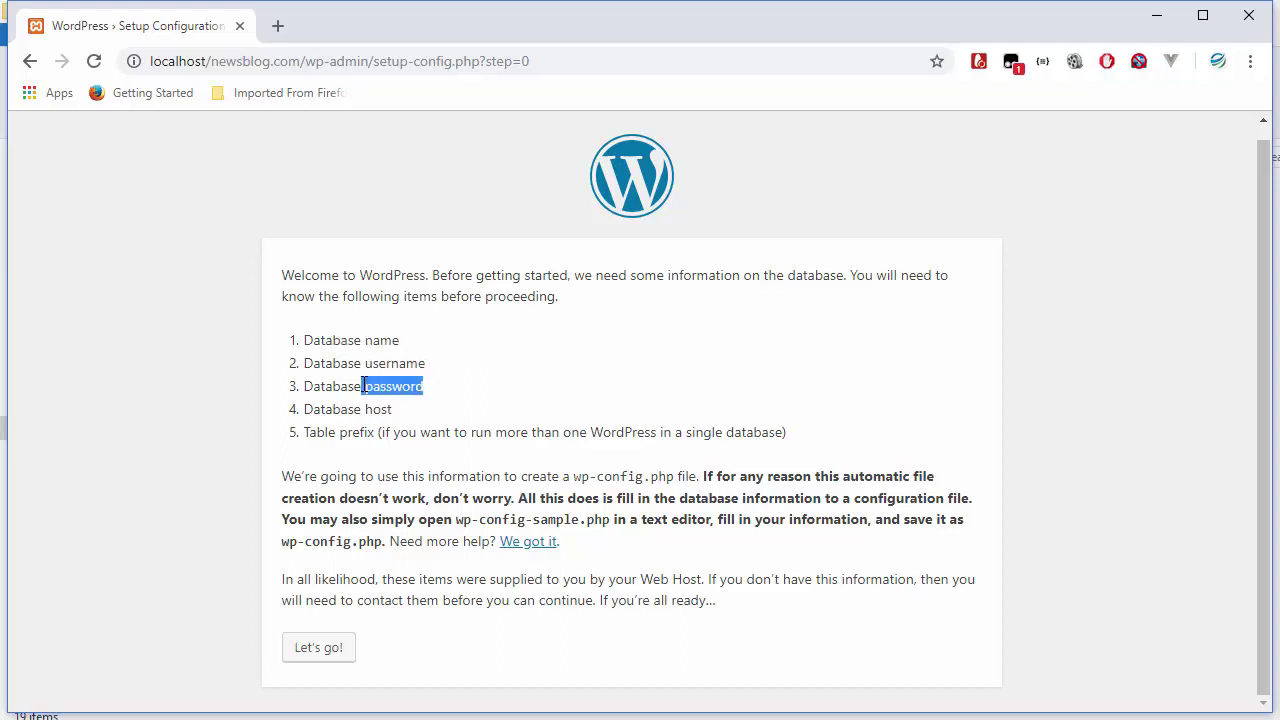
{"action": "left_click", "coordinate": [364, 387]}
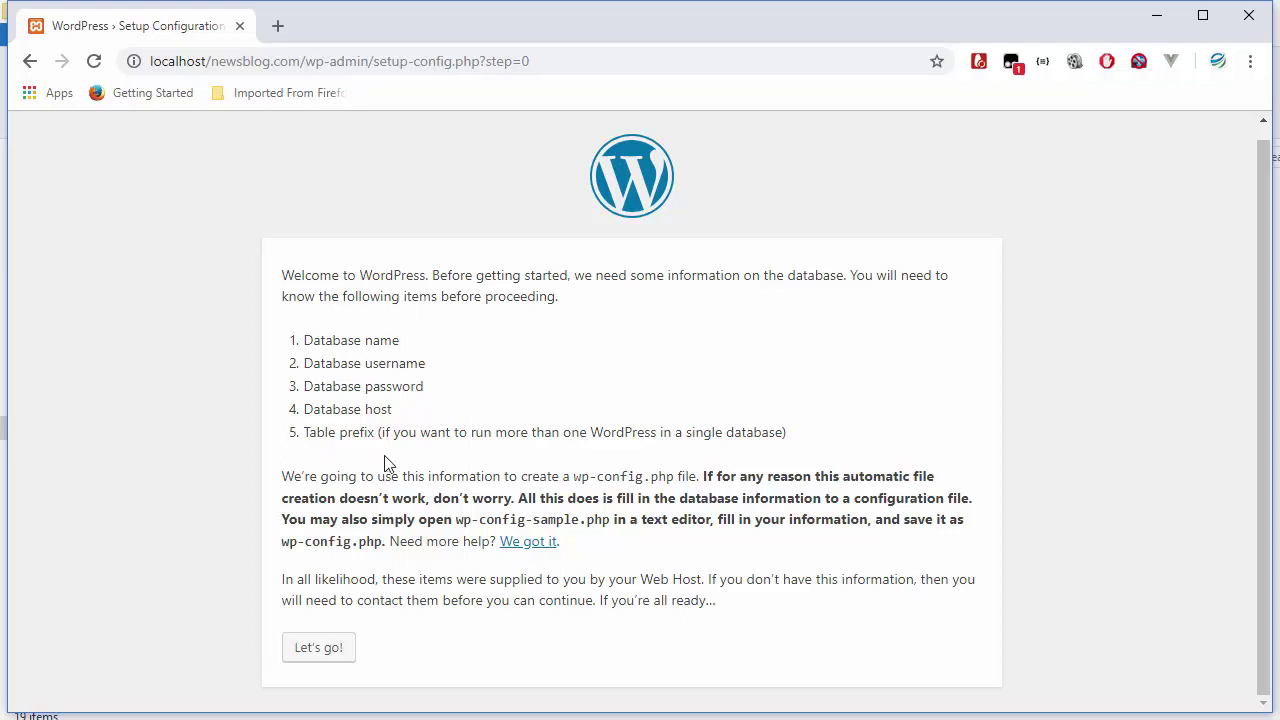
{"action": "left_click", "coordinate": [279, 31]}
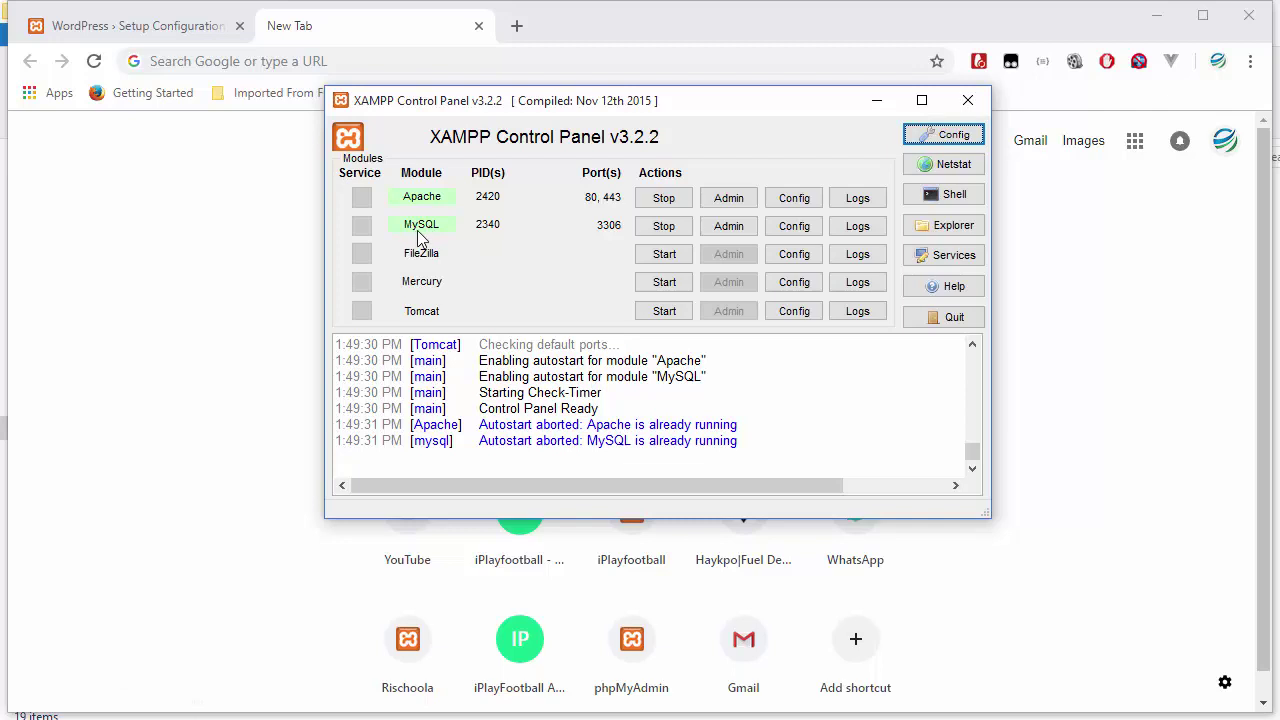
- Load localhost/phpmyadmin in the new Chrome tab
{"action": "left_click", "coordinate": [290, 261]}
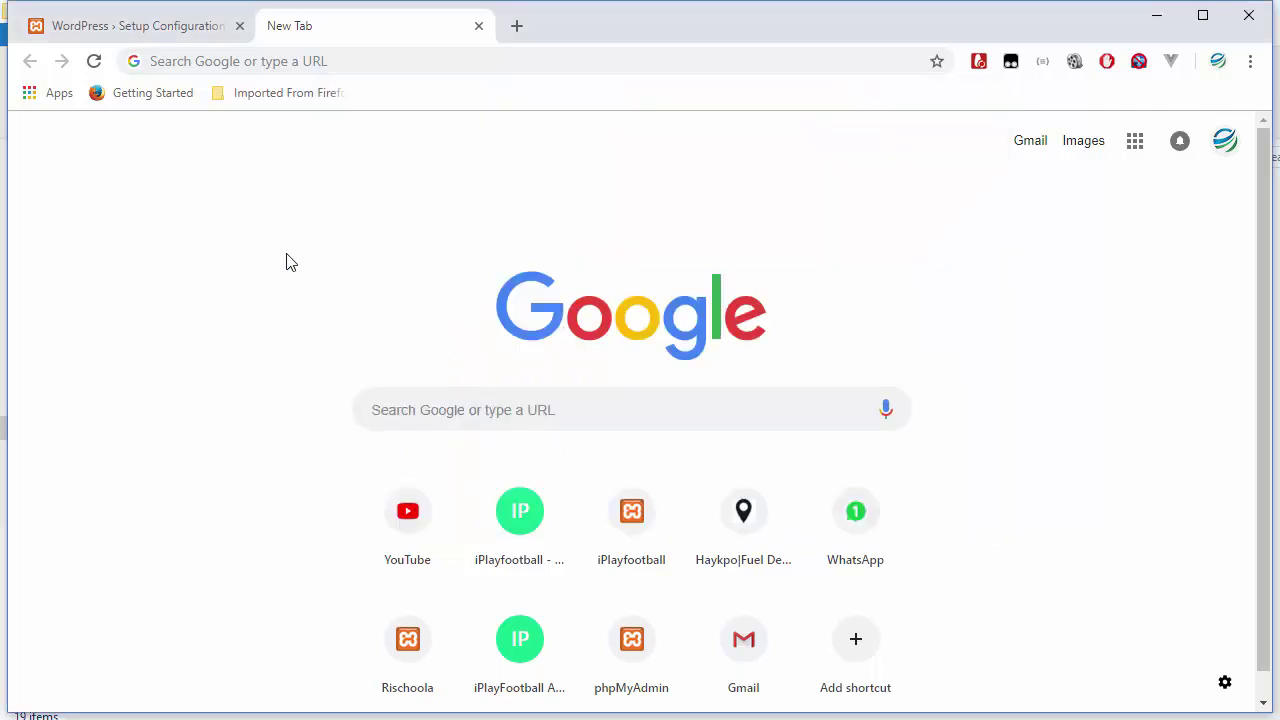
{"action": "left_click", "coordinate": [329, 64]}
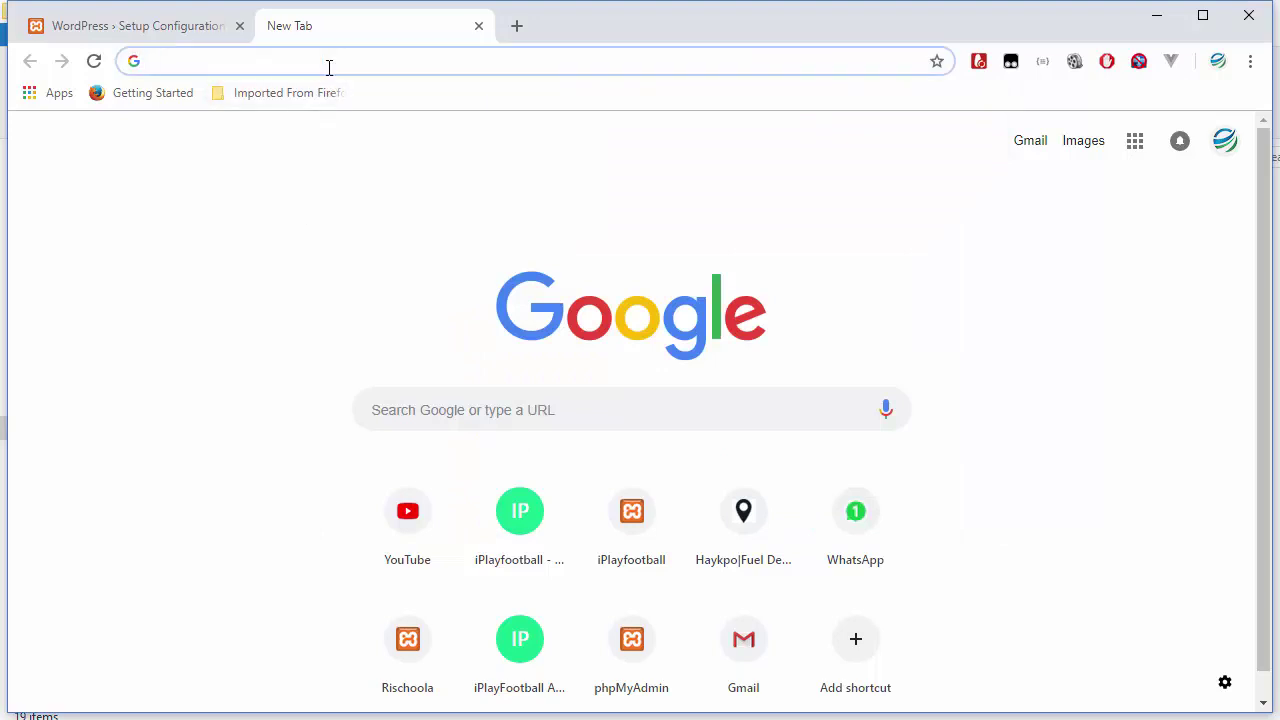
{"action": "type", "text": "localhost/phpmyadmin"}
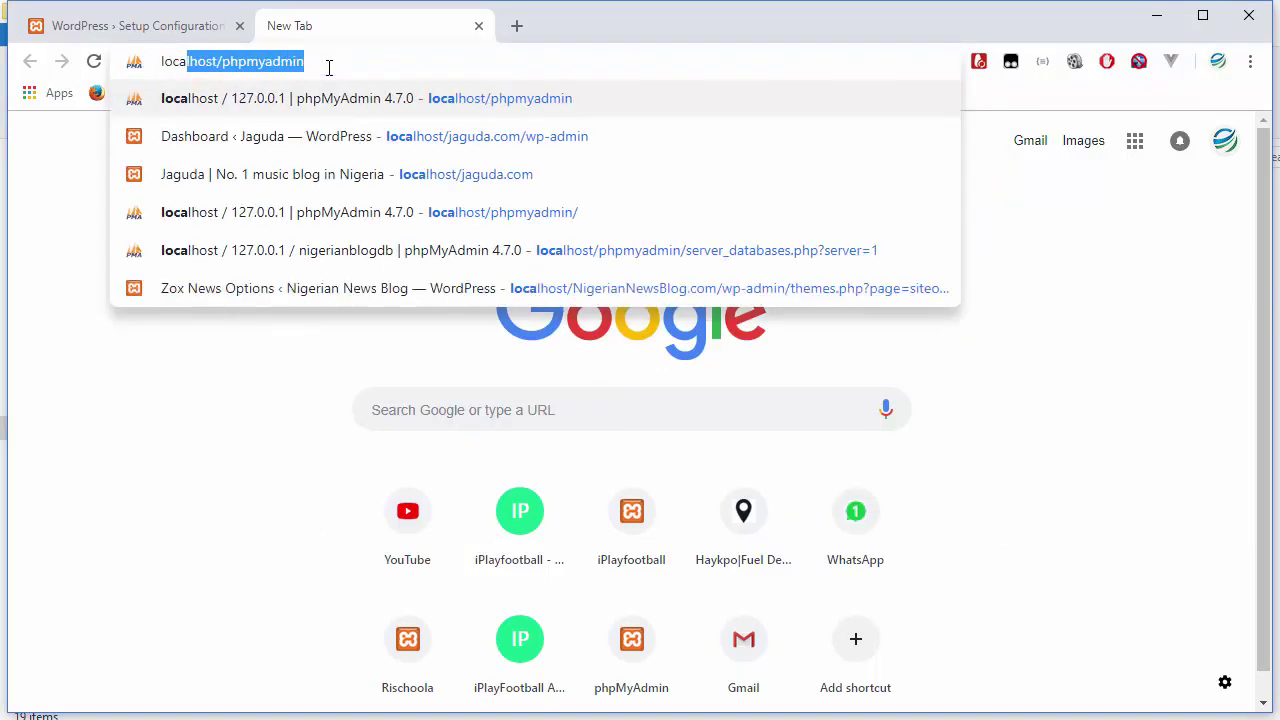
{"action": "key", "text": "End"}
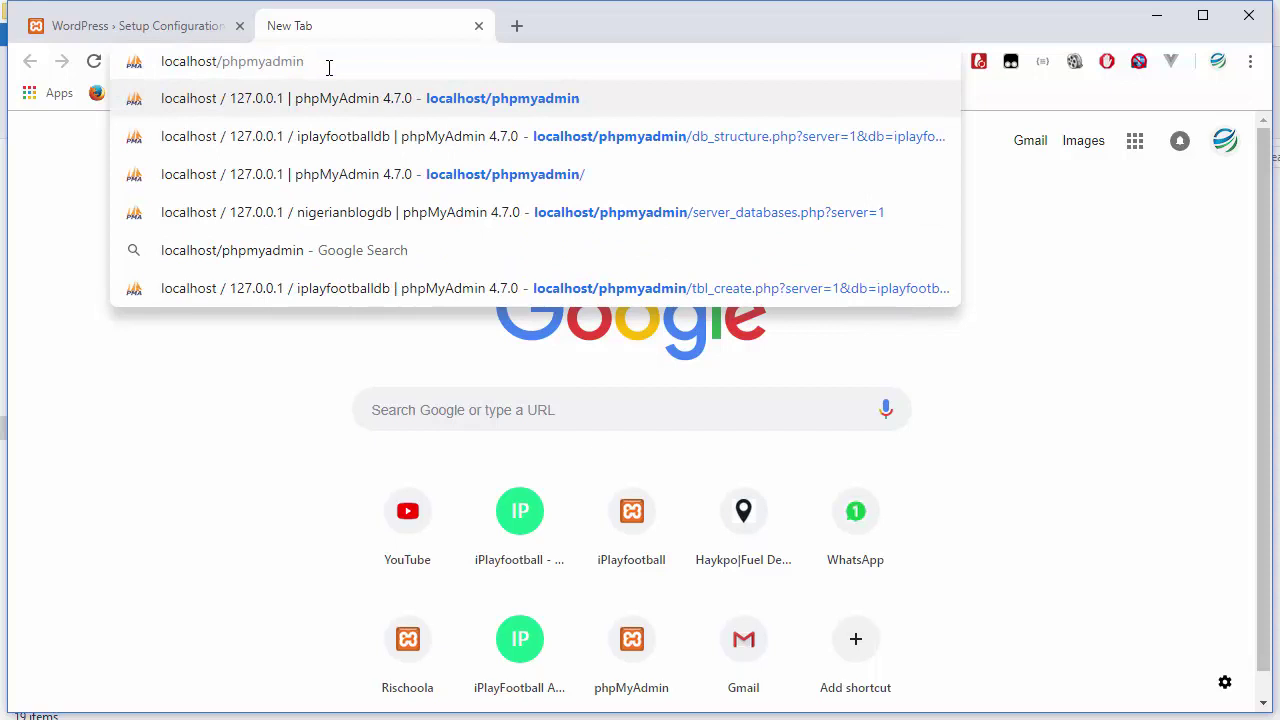
{"action": "left_click_drag", "start_coordinate": [315, 61], "coordinate": [248, 61]}
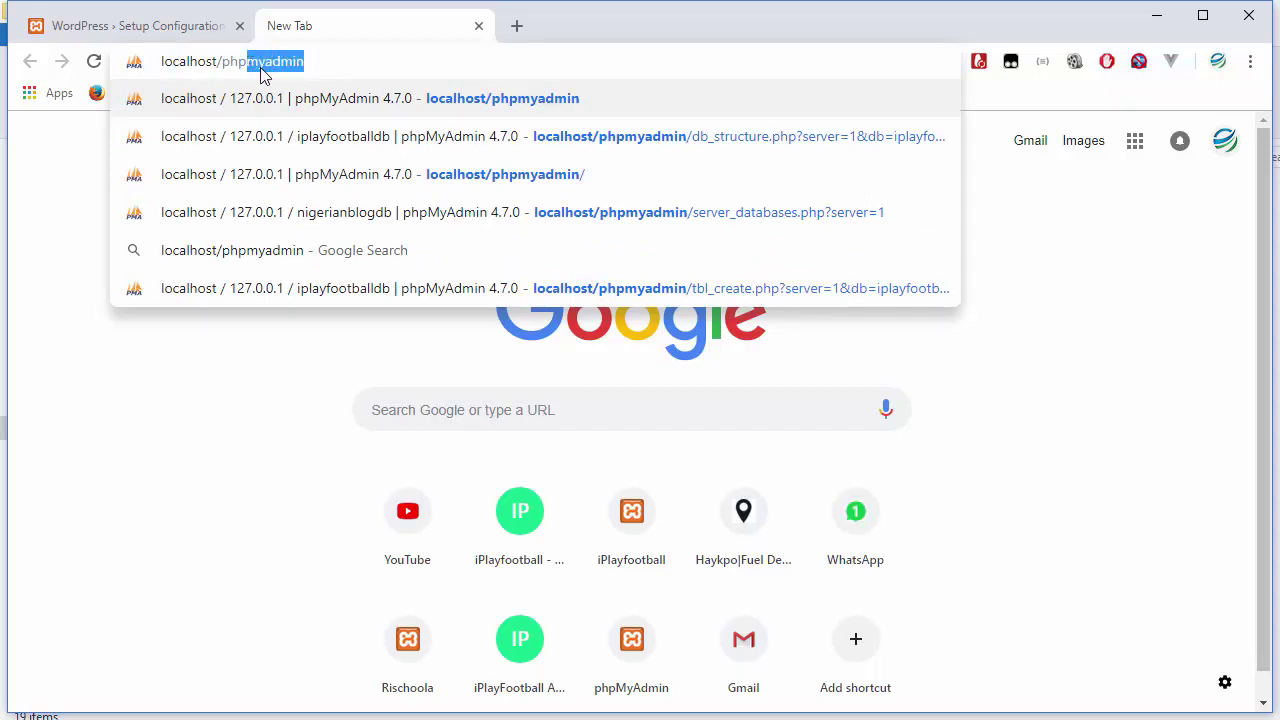
{"action": "left_click", "coordinate": [307, 64]}
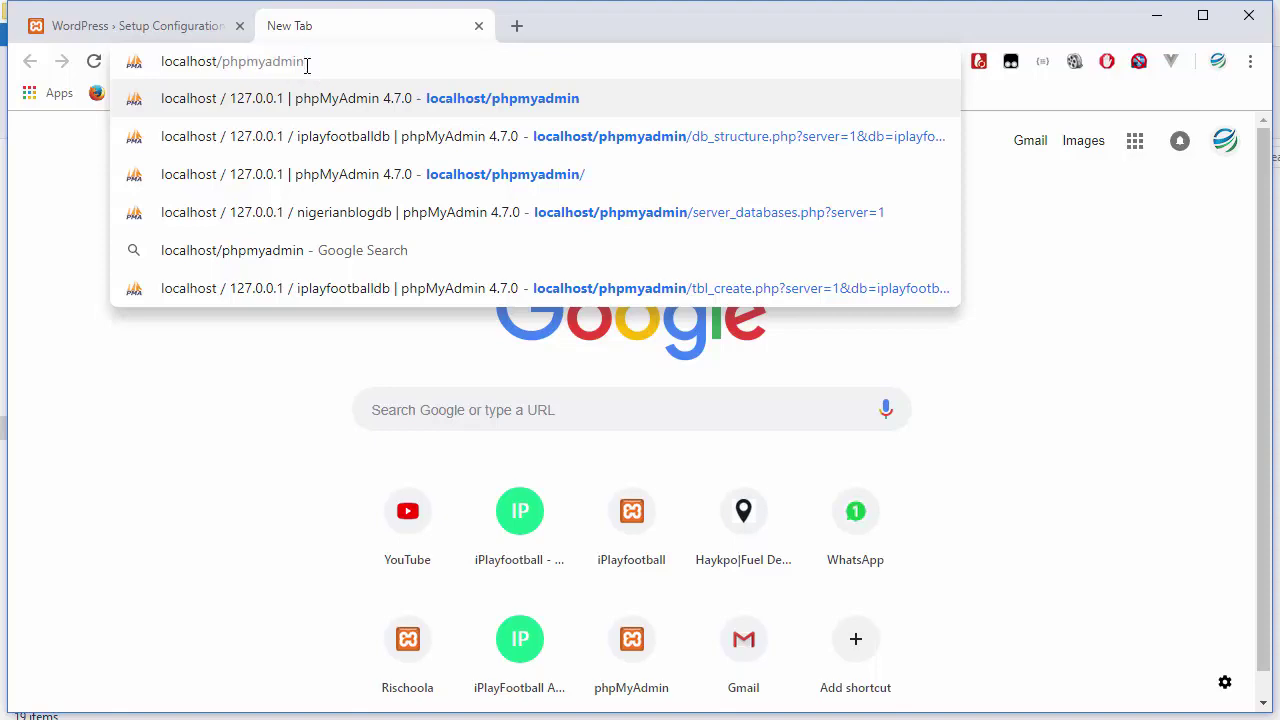
{"action": "key", "text": "Return"}
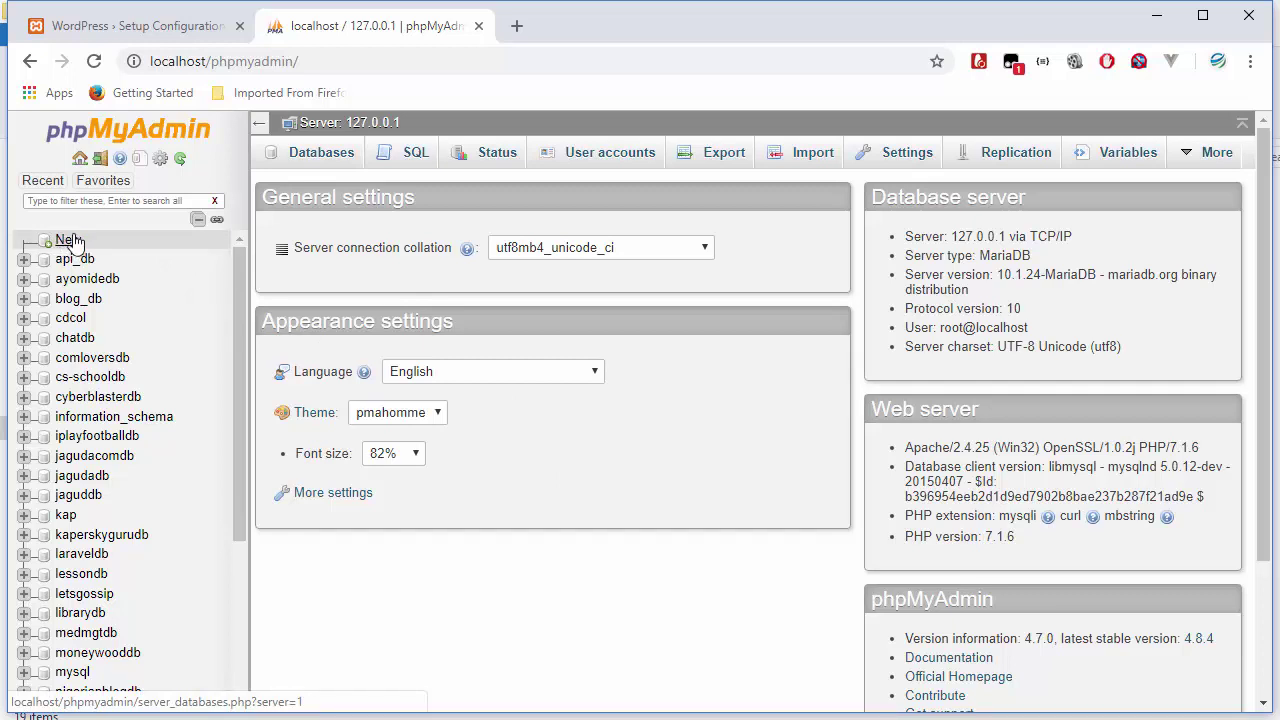
- Create the empty newsblogdb database from phpMyAdmin's Databases page
{"action": "left_click", "coordinate": [320, 160]}
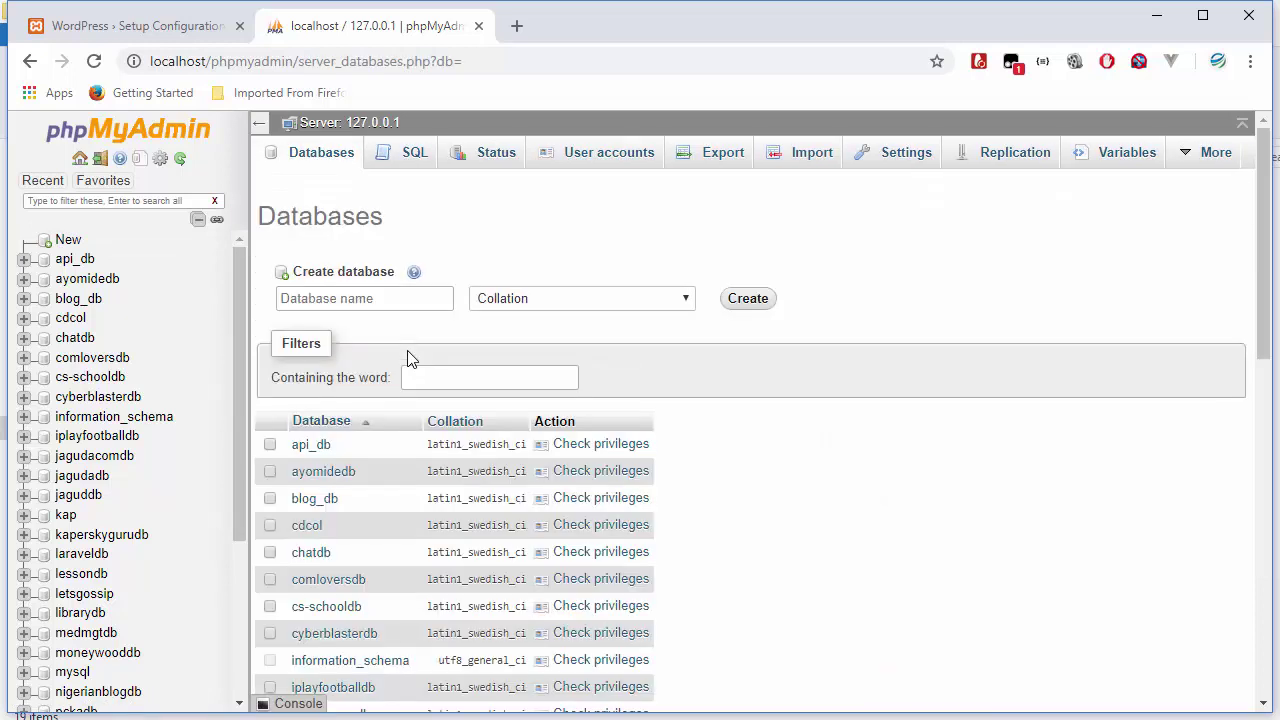
{"action": "left_click", "coordinate": [340, 300]}
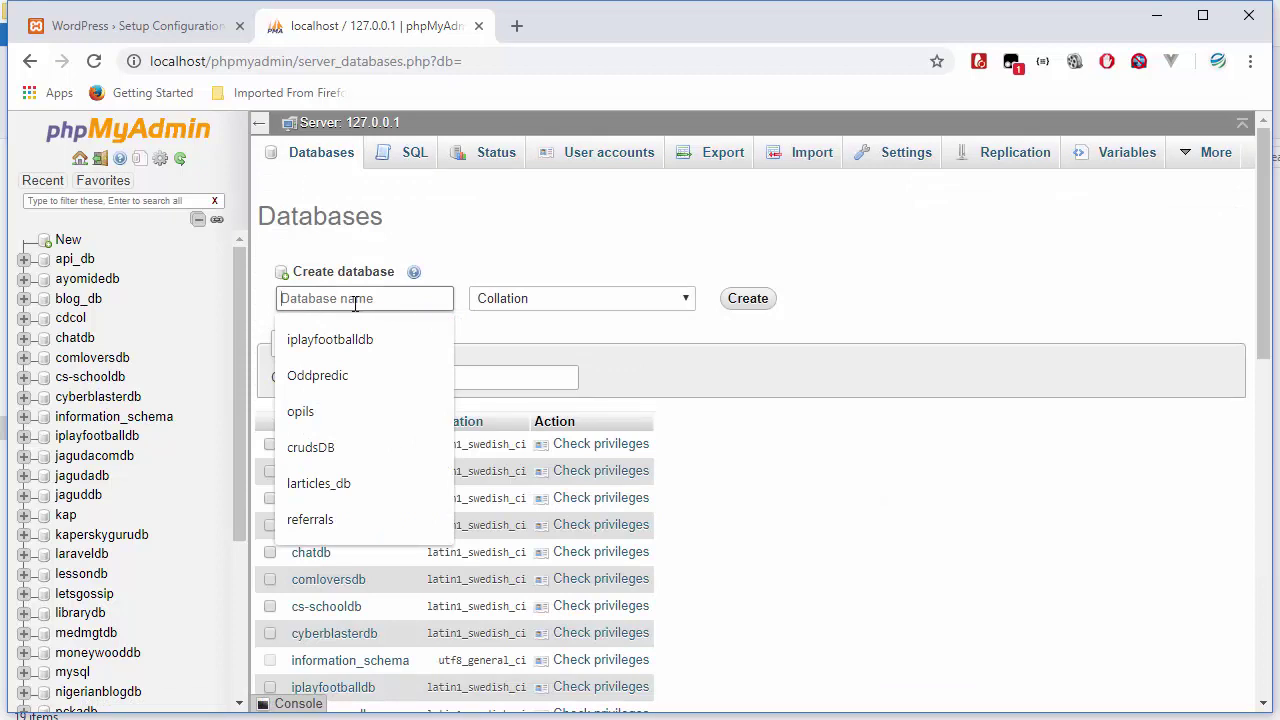
{"action": "type", "text": "newsblogdb"}
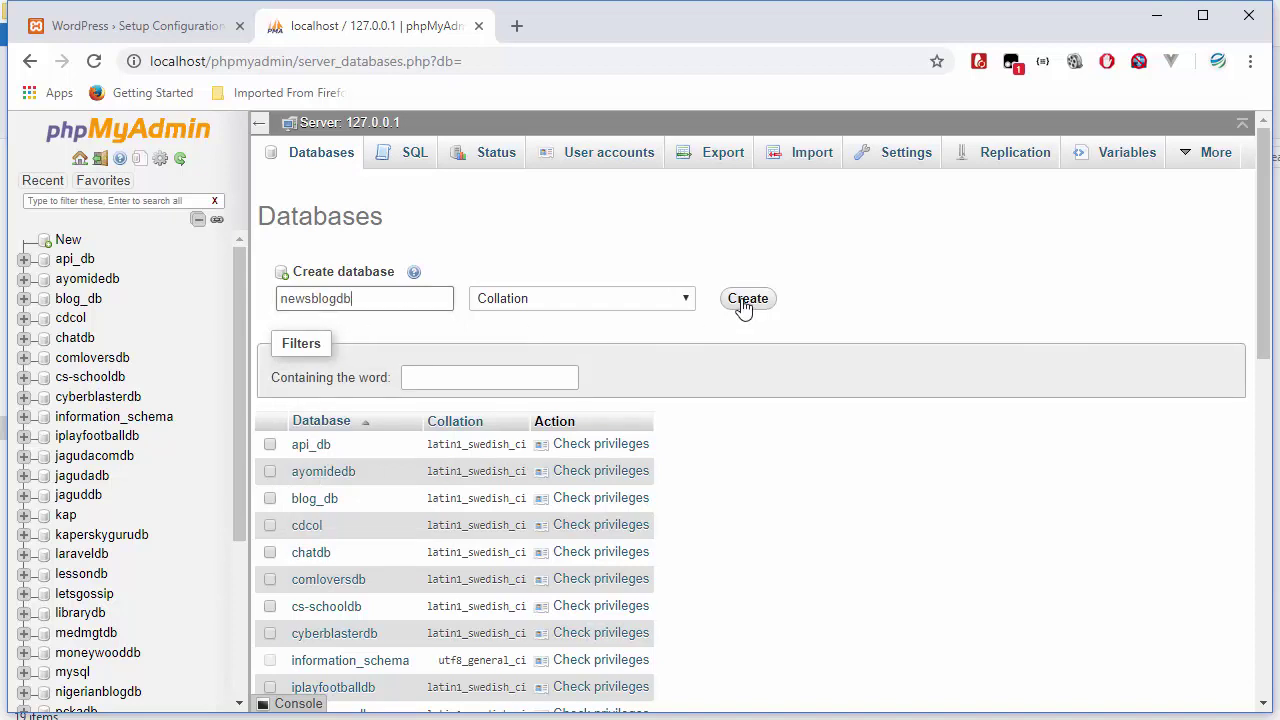
{"action": "left_click", "coordinate": [745, 300]}
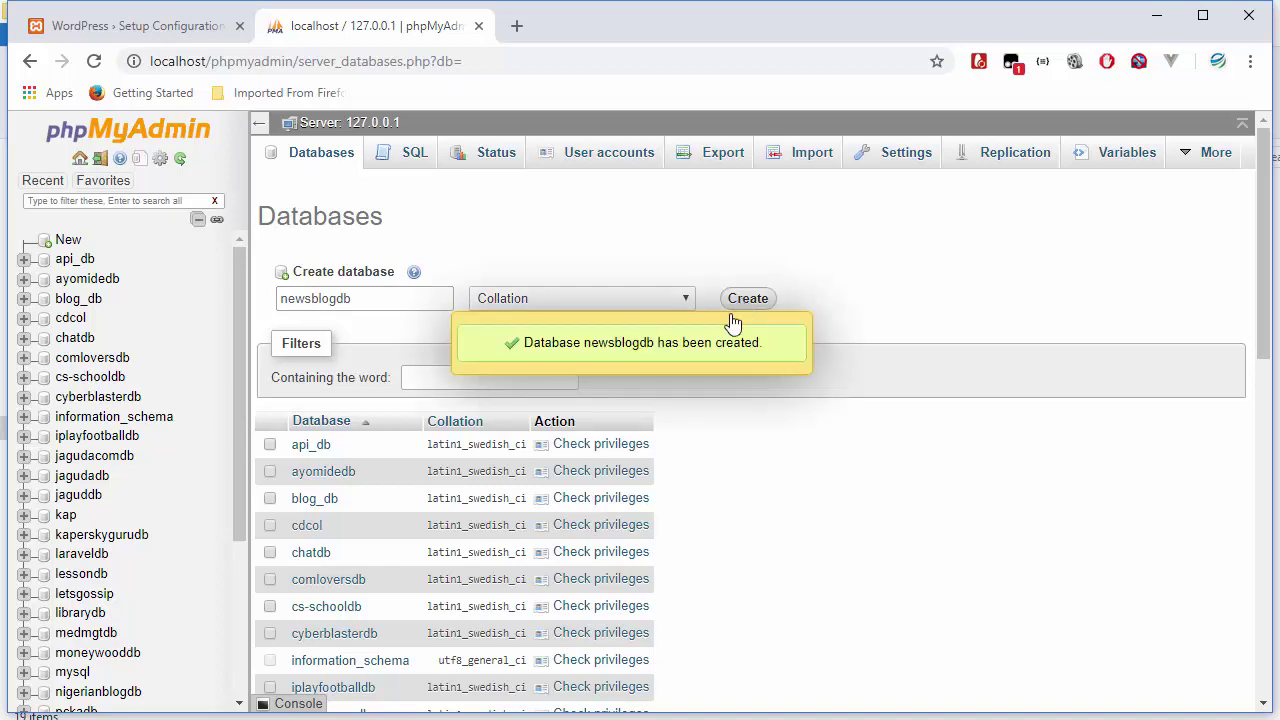
{"action": "left_click", "coordinate": [720, 352]}
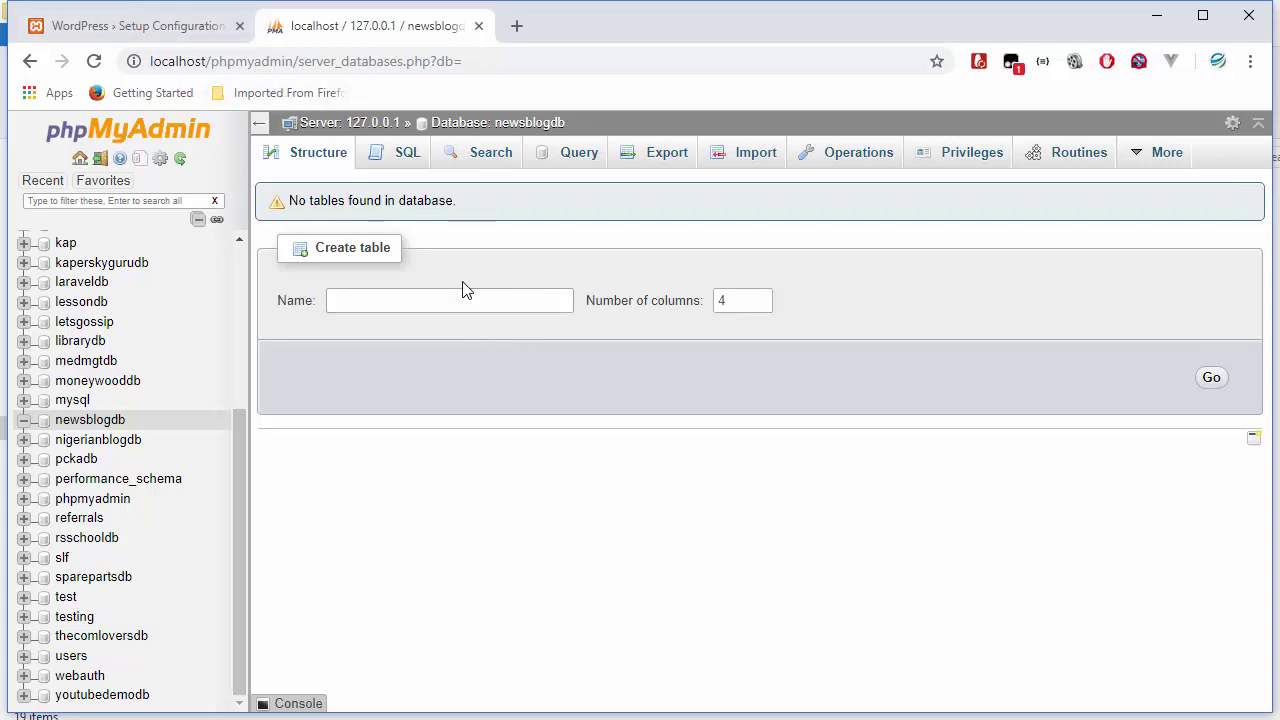
{"action": "left_click", "coordinate": [176, 30]}
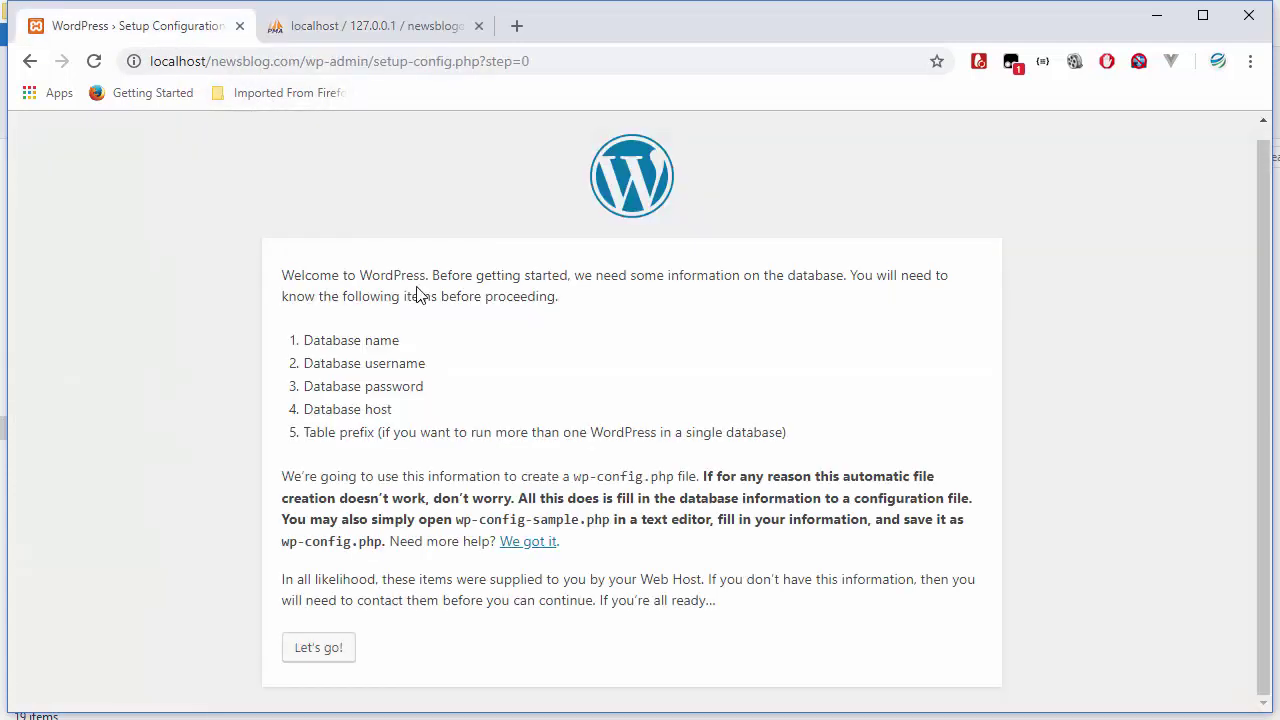
{"action": "left_click_drag", "start_coordinate": [424, 364], "coordinate": [334, 366]}
{"action": "double_click", "coordinate": [405, 386]}
{"action": "left_click_drag", "start_coordinate": [401, 342], "coordinate": [322, 344]}
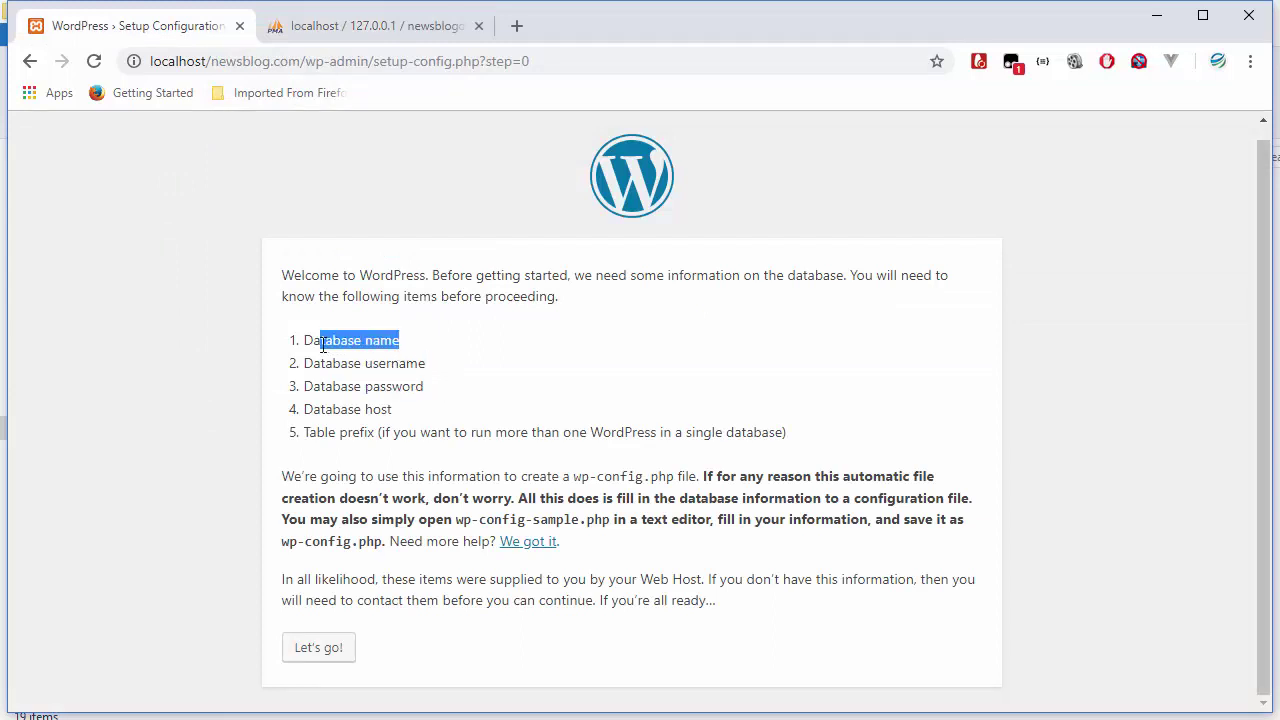
{"action": "left_click", "coordinate": [322, 344]}
{"action": "left_click", "coordinate": [365, 30]}
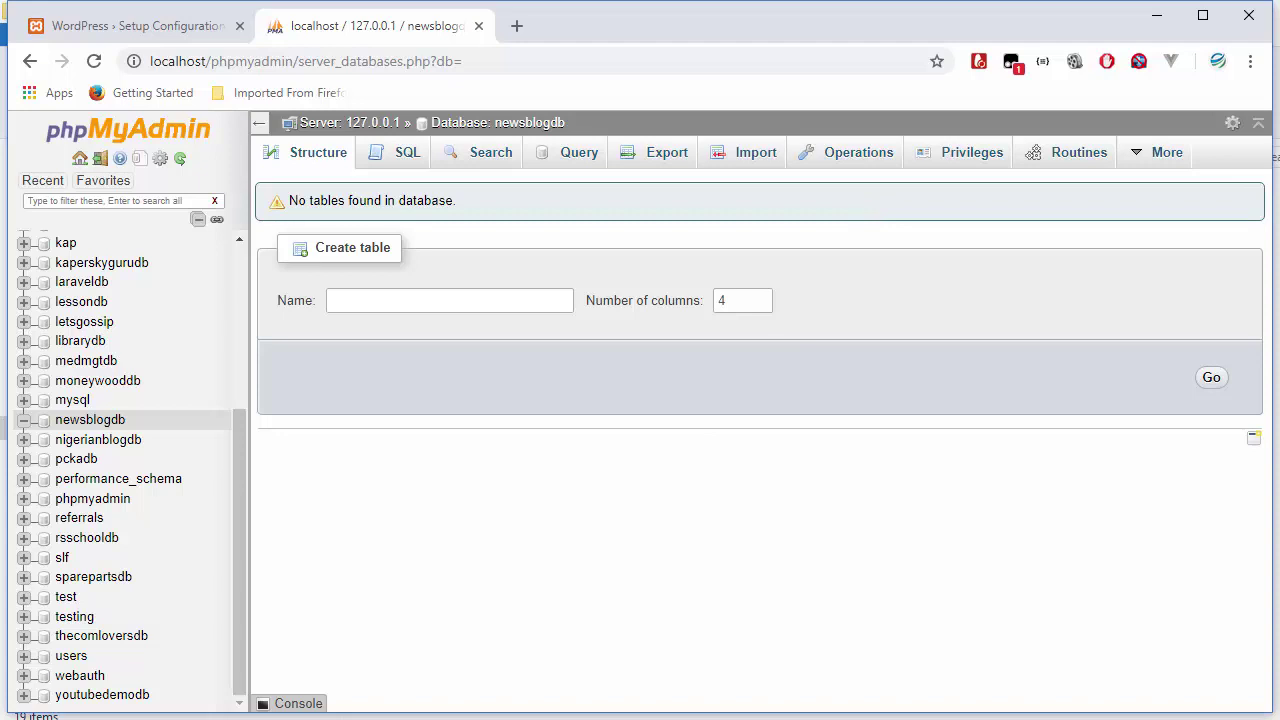
{"action": "key", "text": "alt+Tab"}
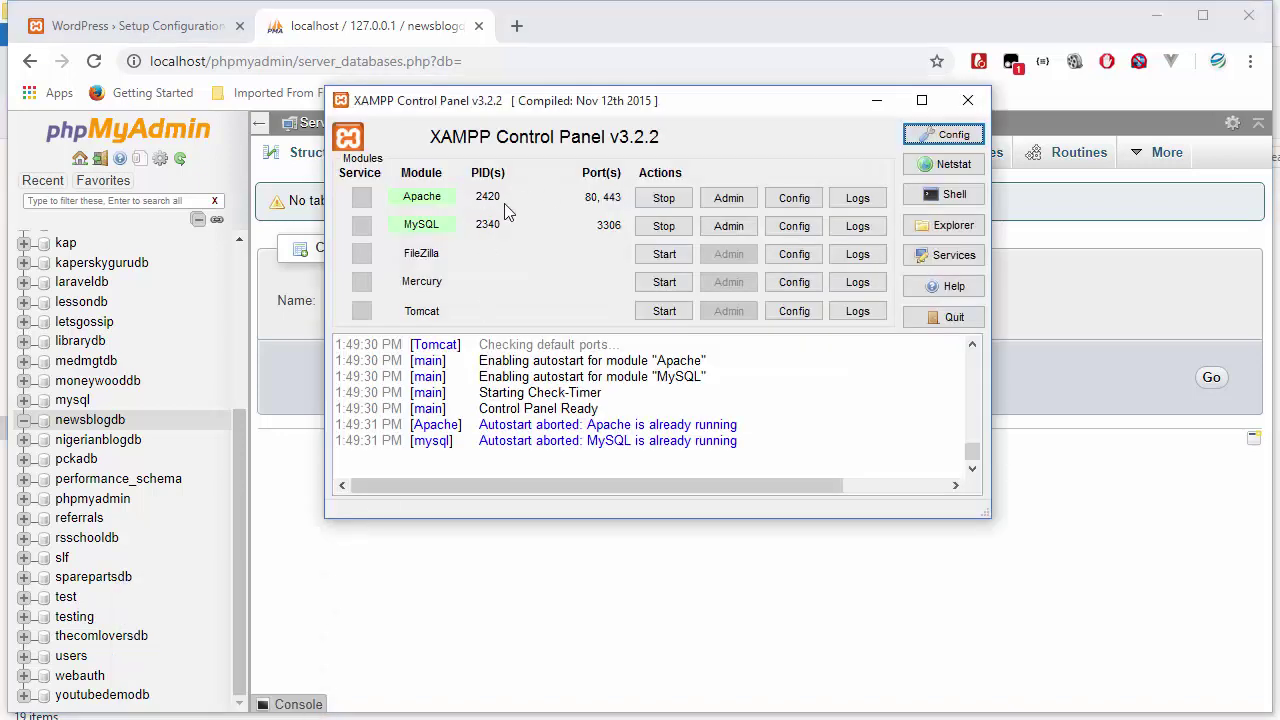
{"action": "left_click", "coordinate": [1035, 352]}
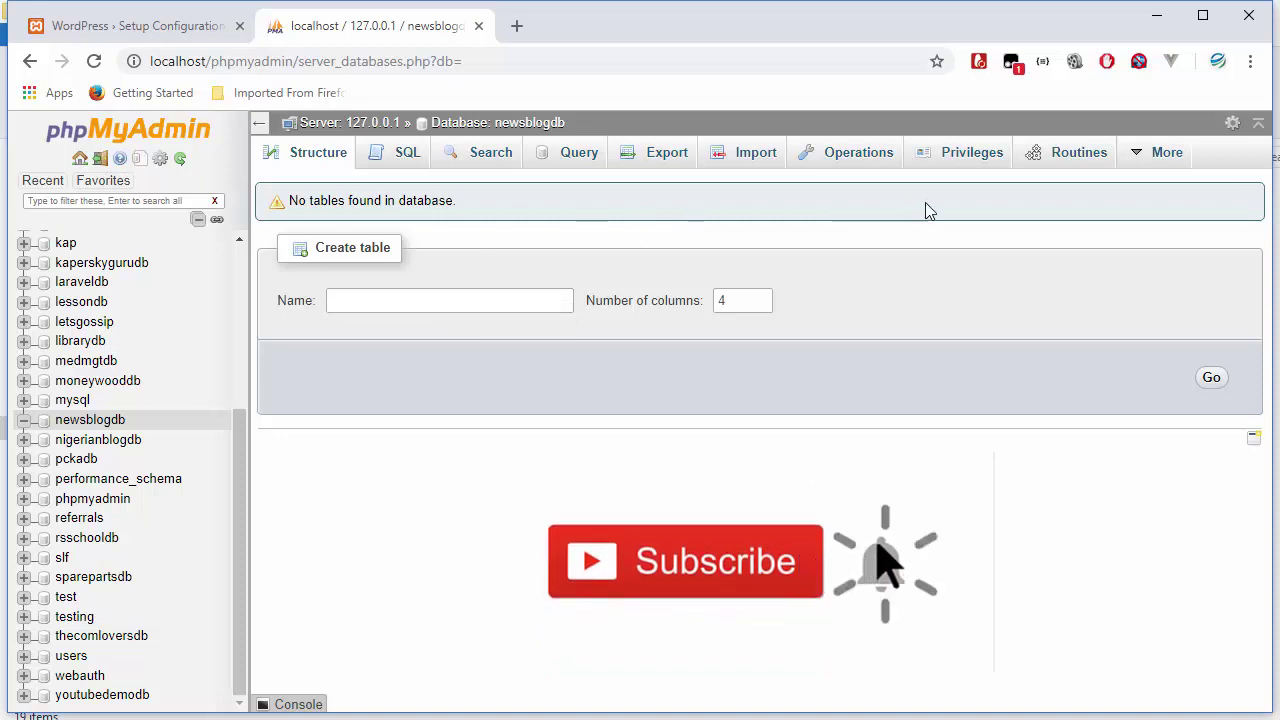
{"action": "mouse_move", "coordinate": [1136, 160]}
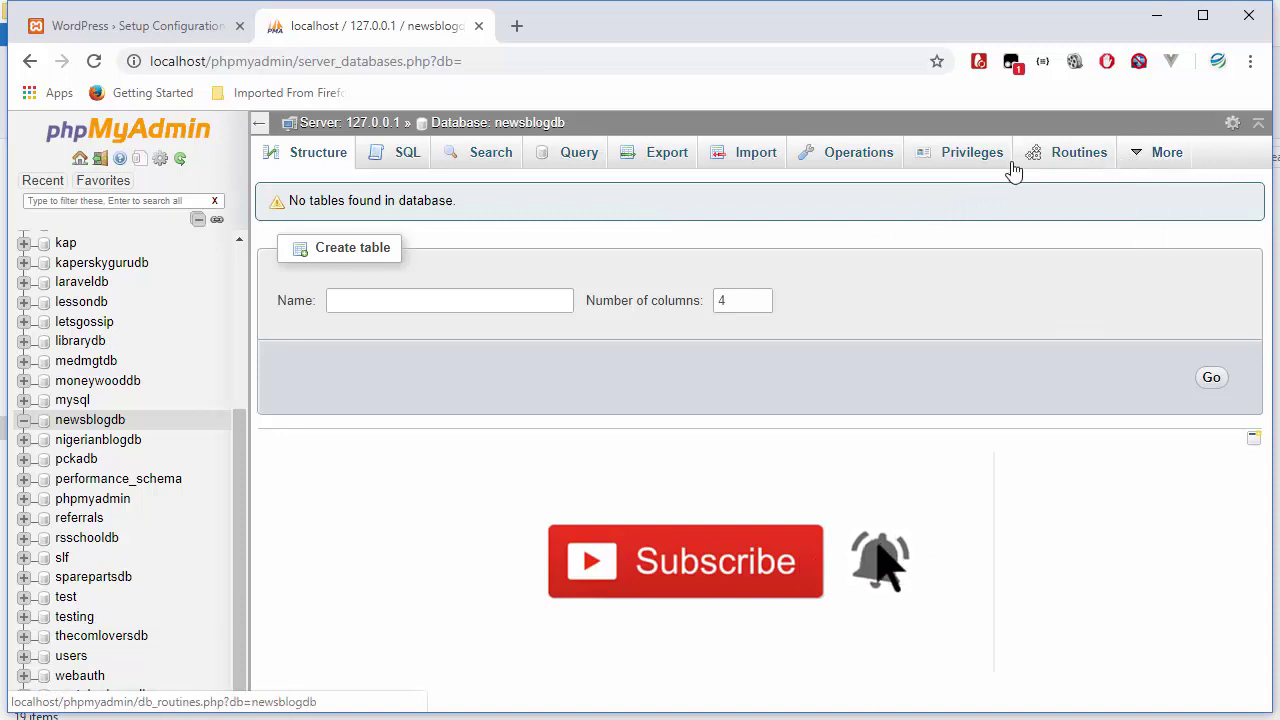
- Open newsblogdb's Privileges listing and edit root@localhost, reaching its password settings
{"action": "left_click", "coordinate": [957, 160]}
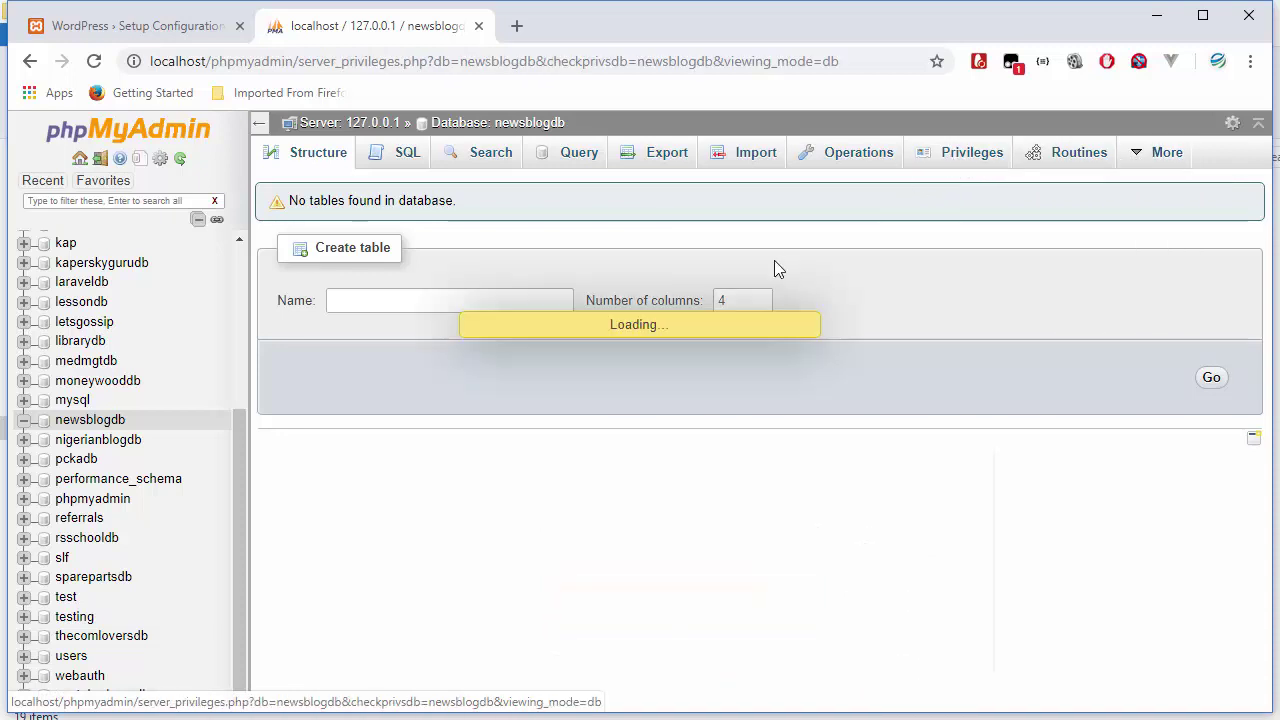
{"action": "left_click", "coordinate": [690, 262]}
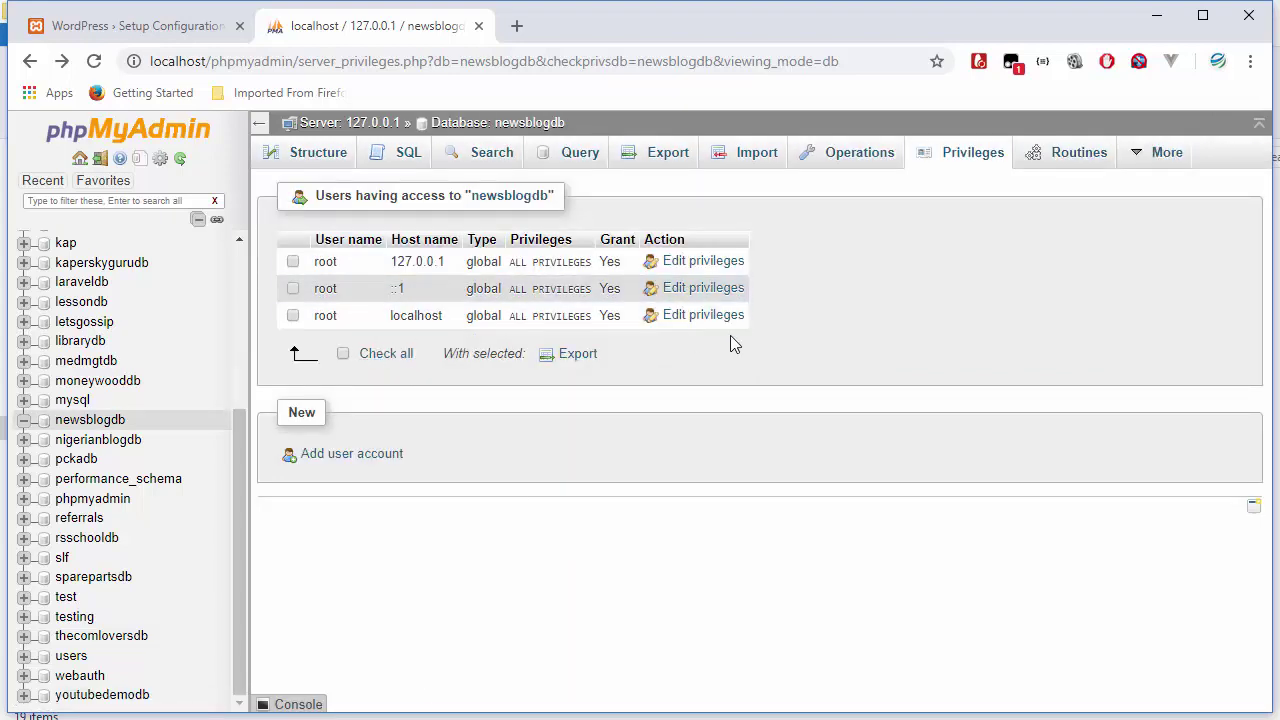
{"action": "left_click", "coordinate": [697, 318]}
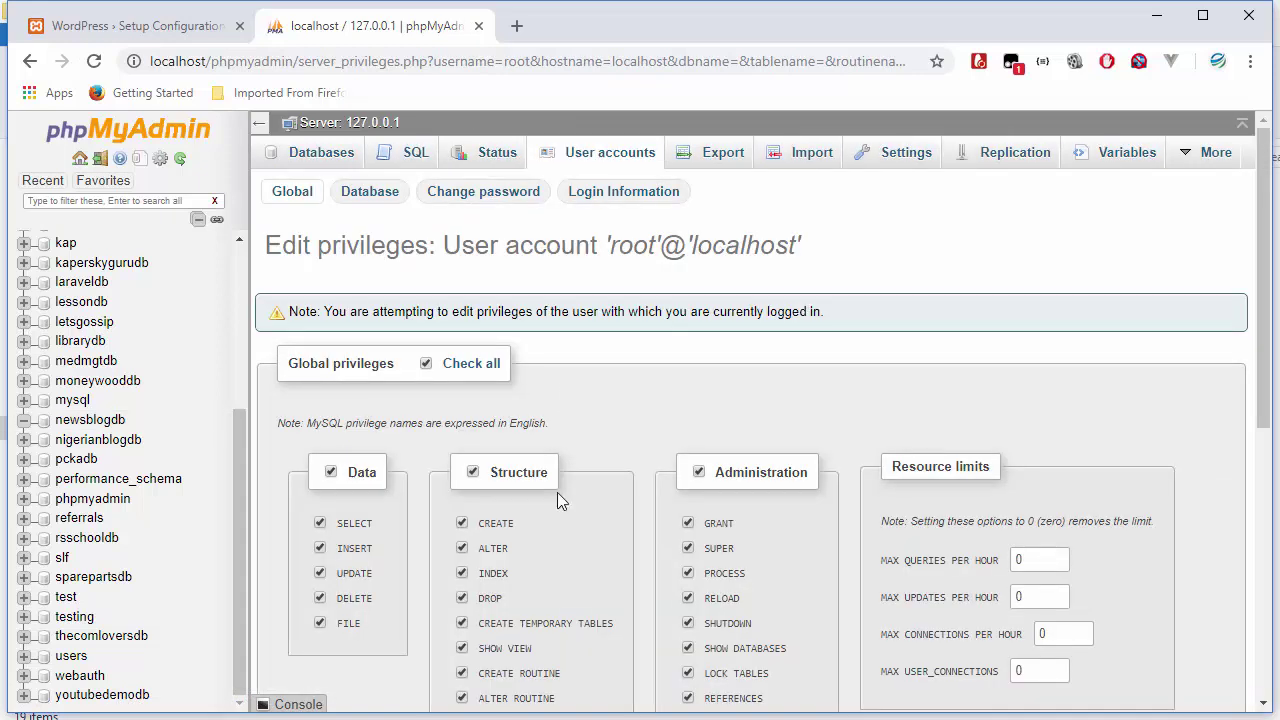
{"action": "scroll", "coordinate": [557, 500], "scroll_direction": "down", "scroll_amount": 2}
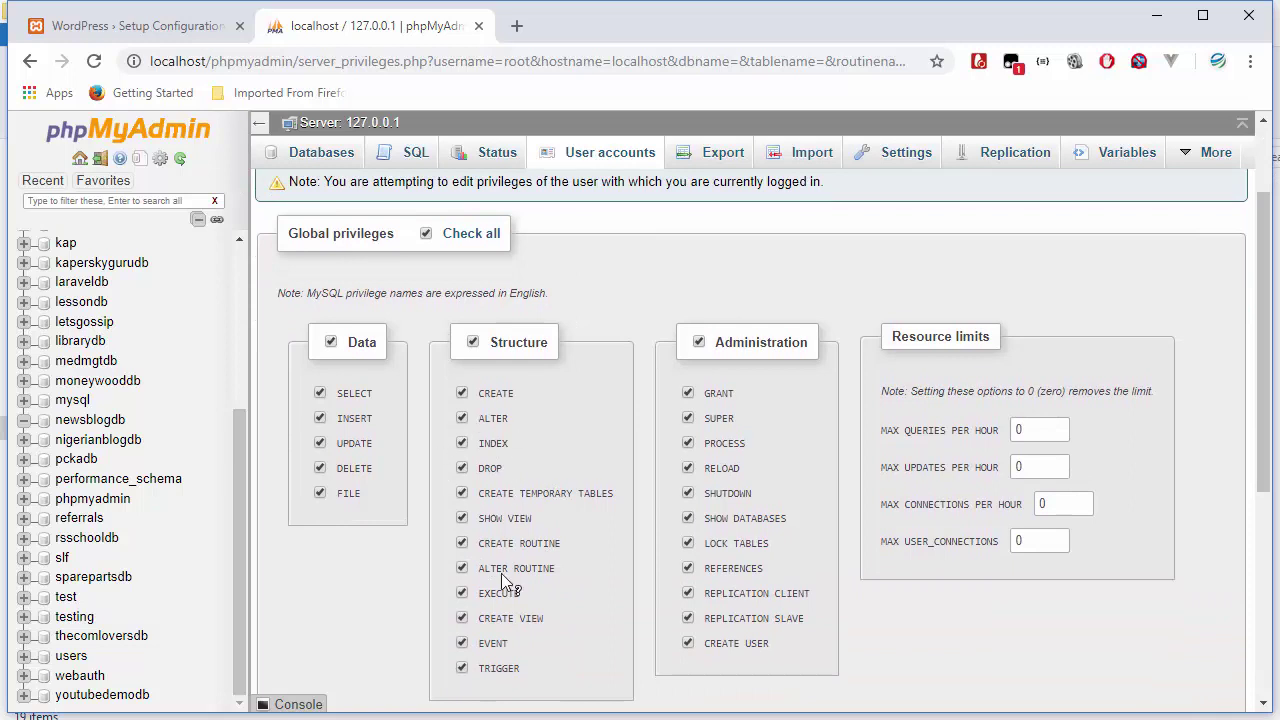
{"action": "scroll", "coordinate": [549, 435], "scroll_direction": "up", "scroll_amount": 2}
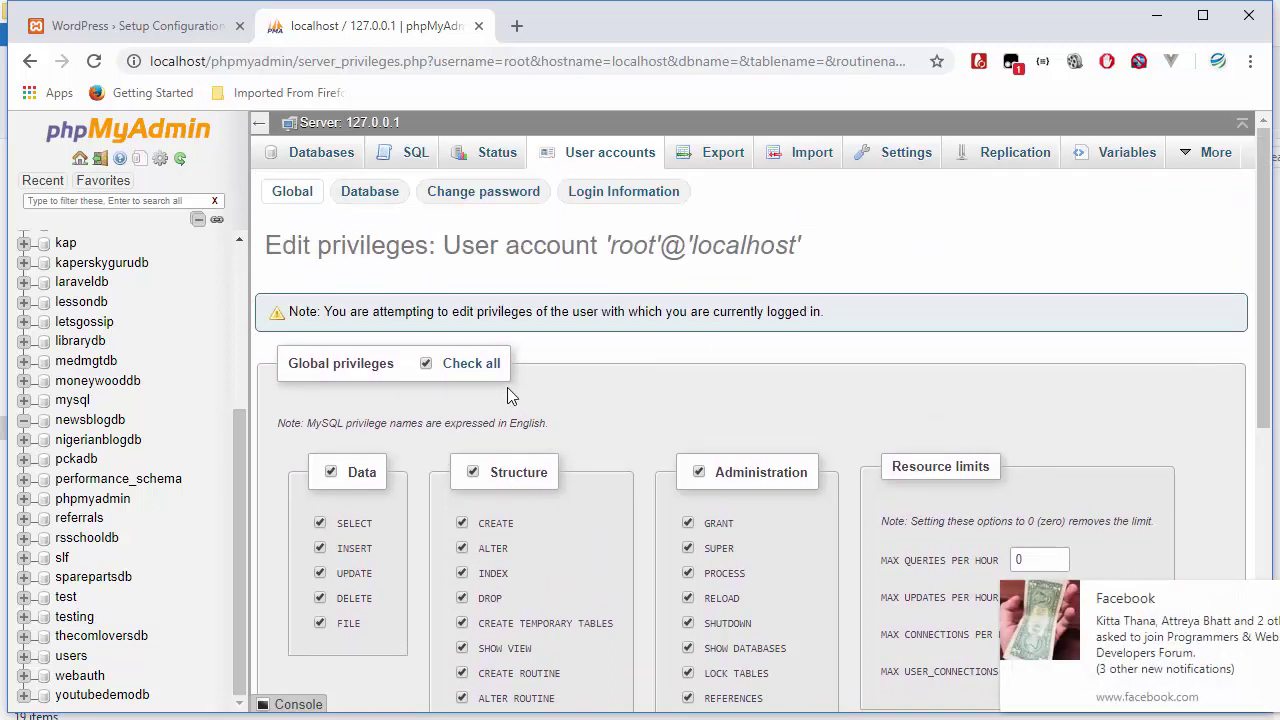
{"action": "left_click", "coordinate": [478, 196]}
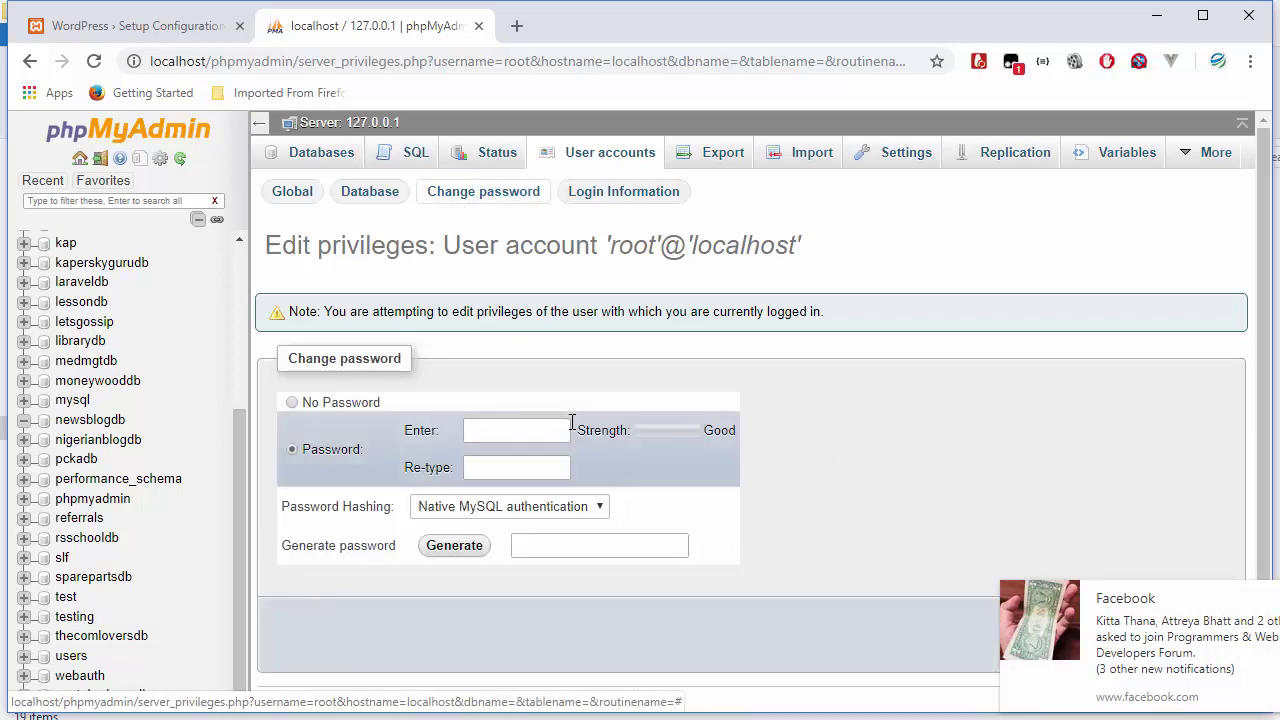
- Choose No Password for root@localhost, then return to the WordPress setup tab
{"action": "left_click", "coordinate": [524, 431]}
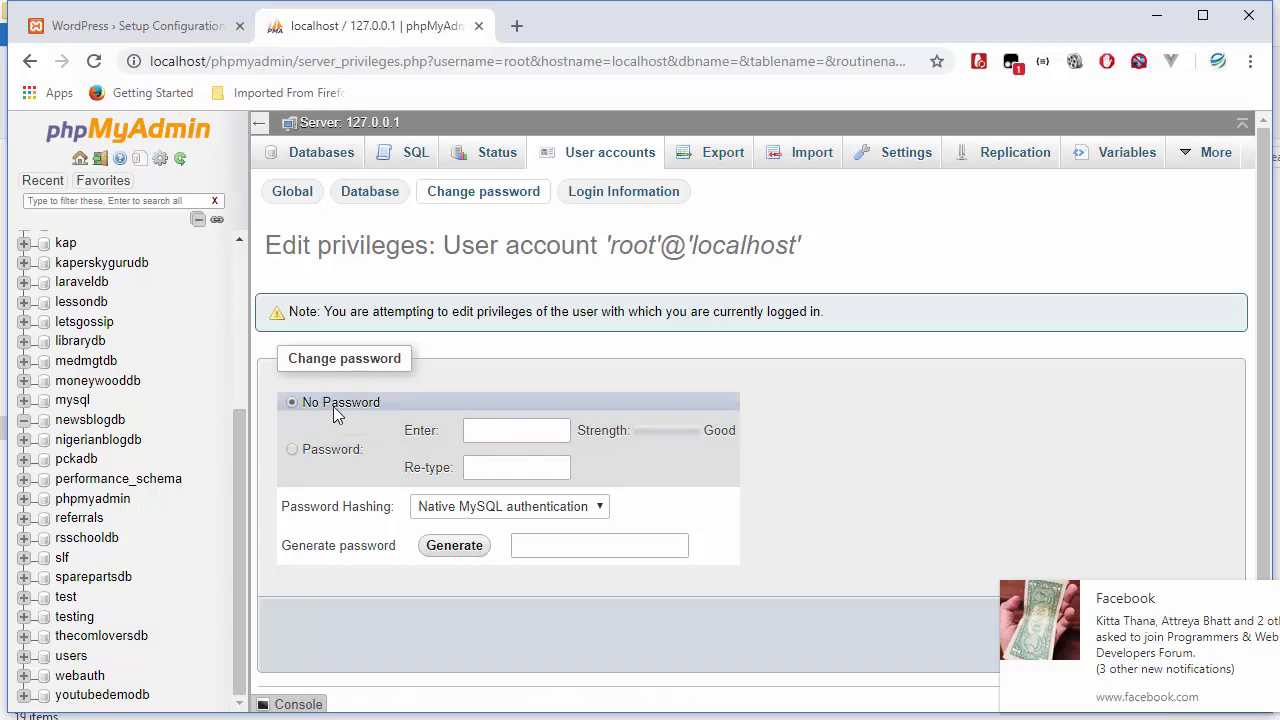
{"action": "scroll", "coordinate": [598, 564], "scroll_direction": "down", "scroll_amount": 1}
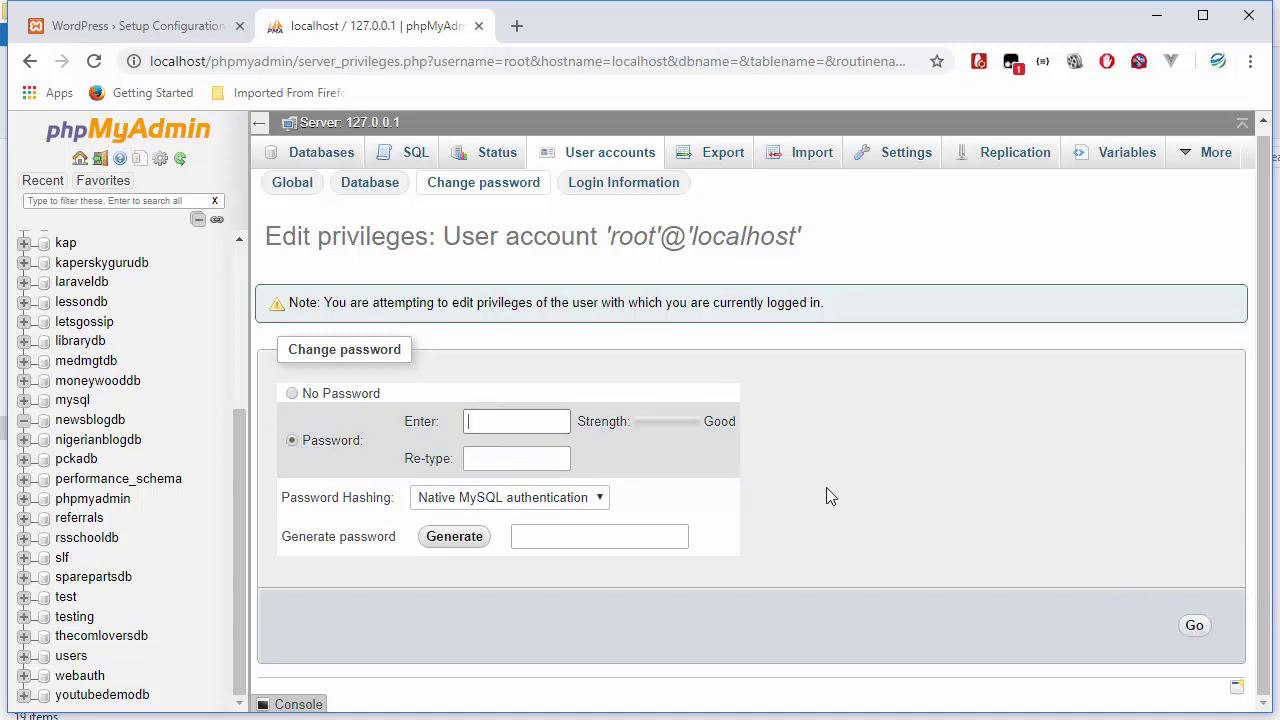
{"action": "left_click", "coordinate": [413, 421]}
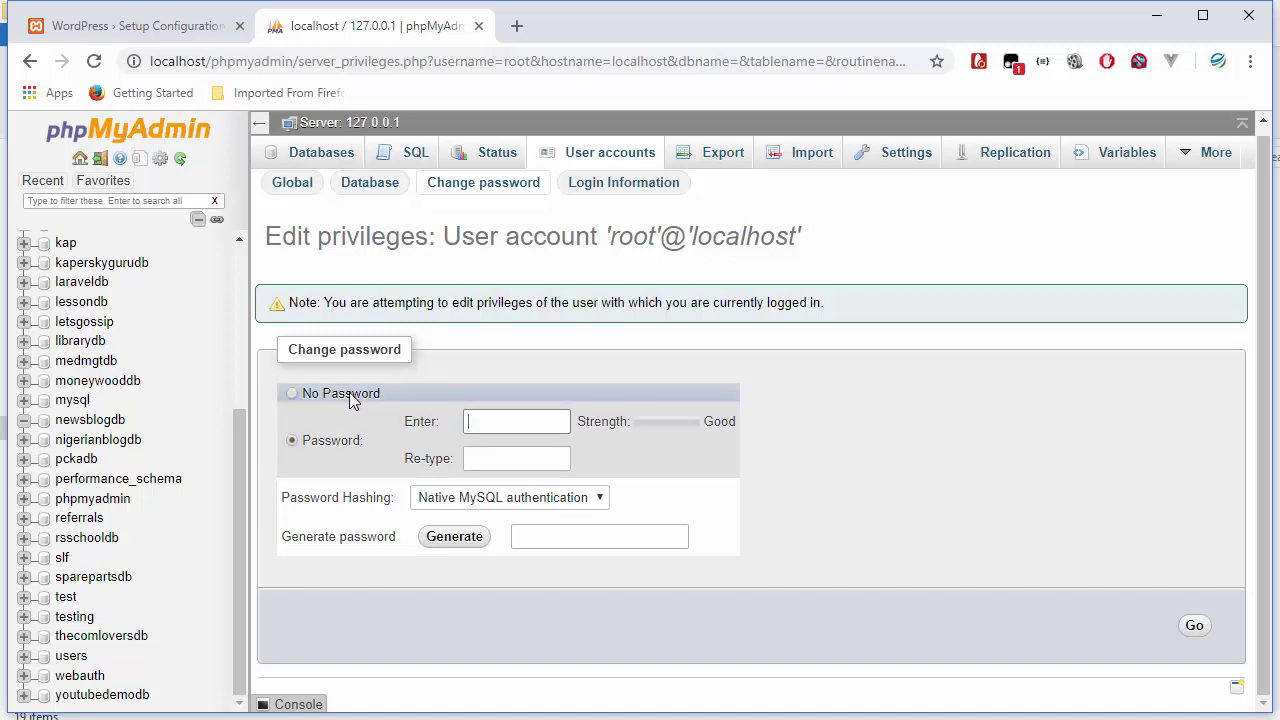
{"action": "left_click", "coordinate": [316, 398]}
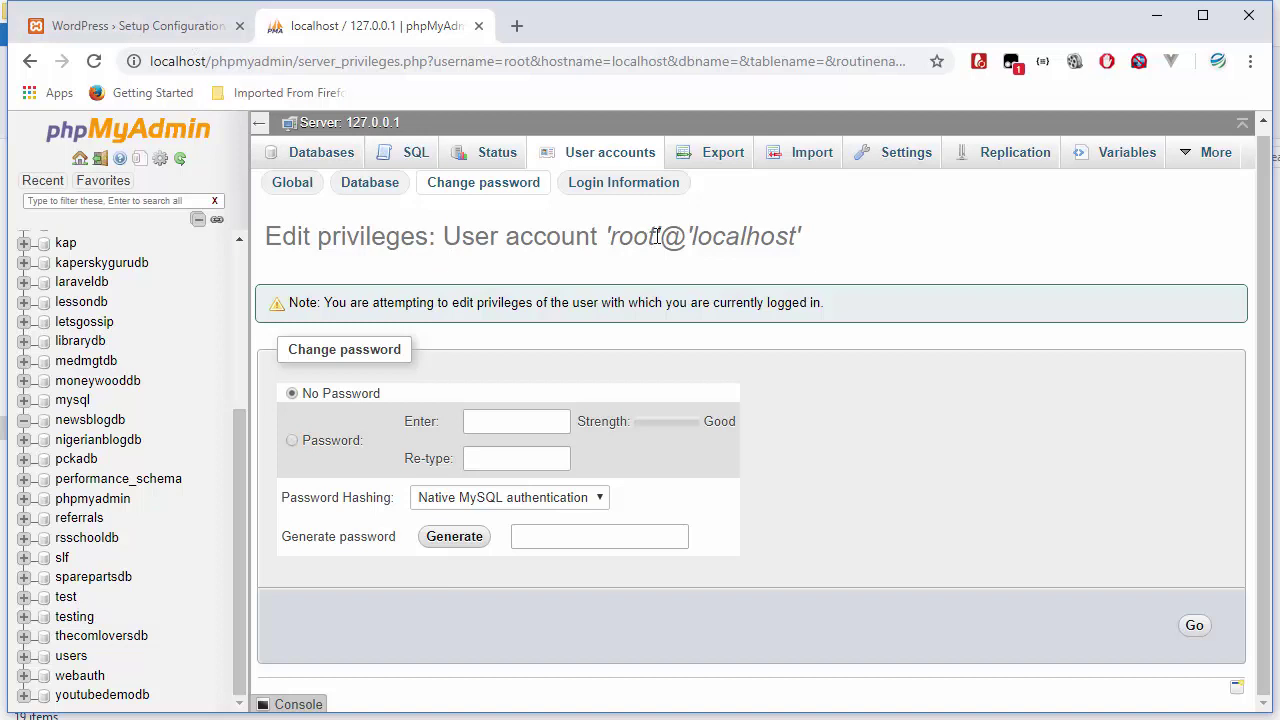
{"action": "left_click_drag", "start_coordinate": [657, 236], "coordinate": [609, 237]}
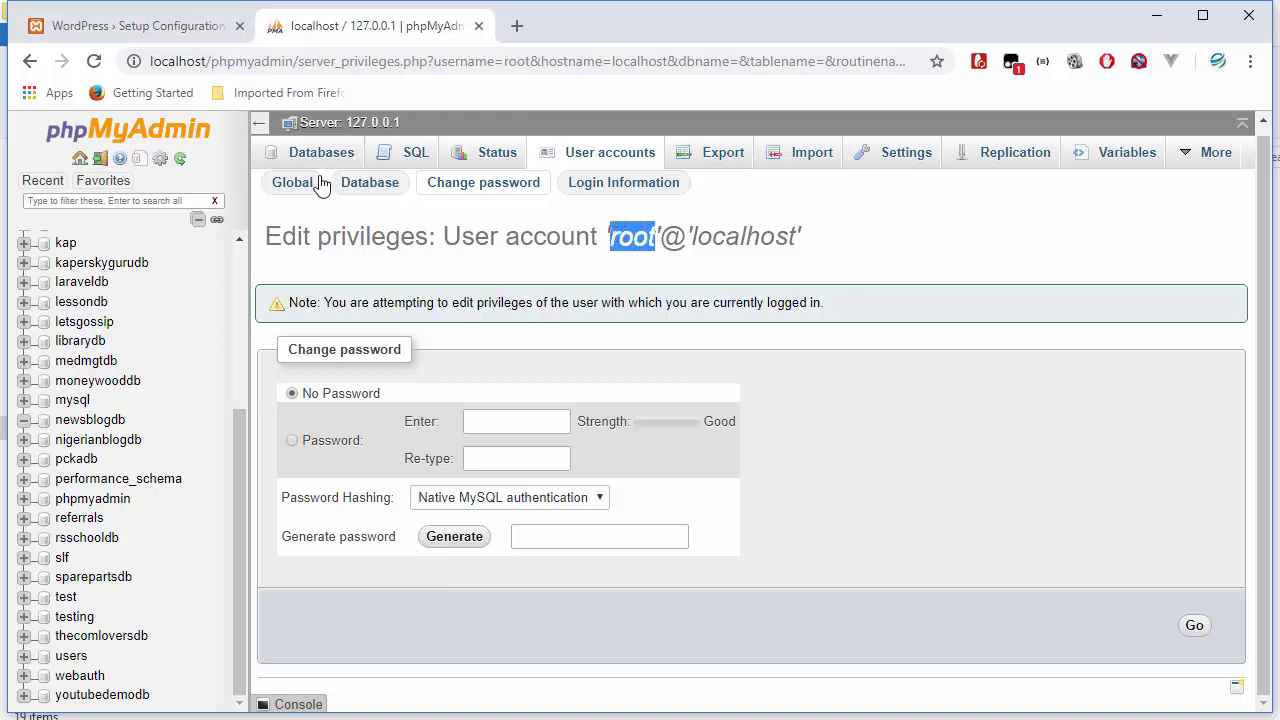
{"action": "left_click", "coordinate": [120, 26]}
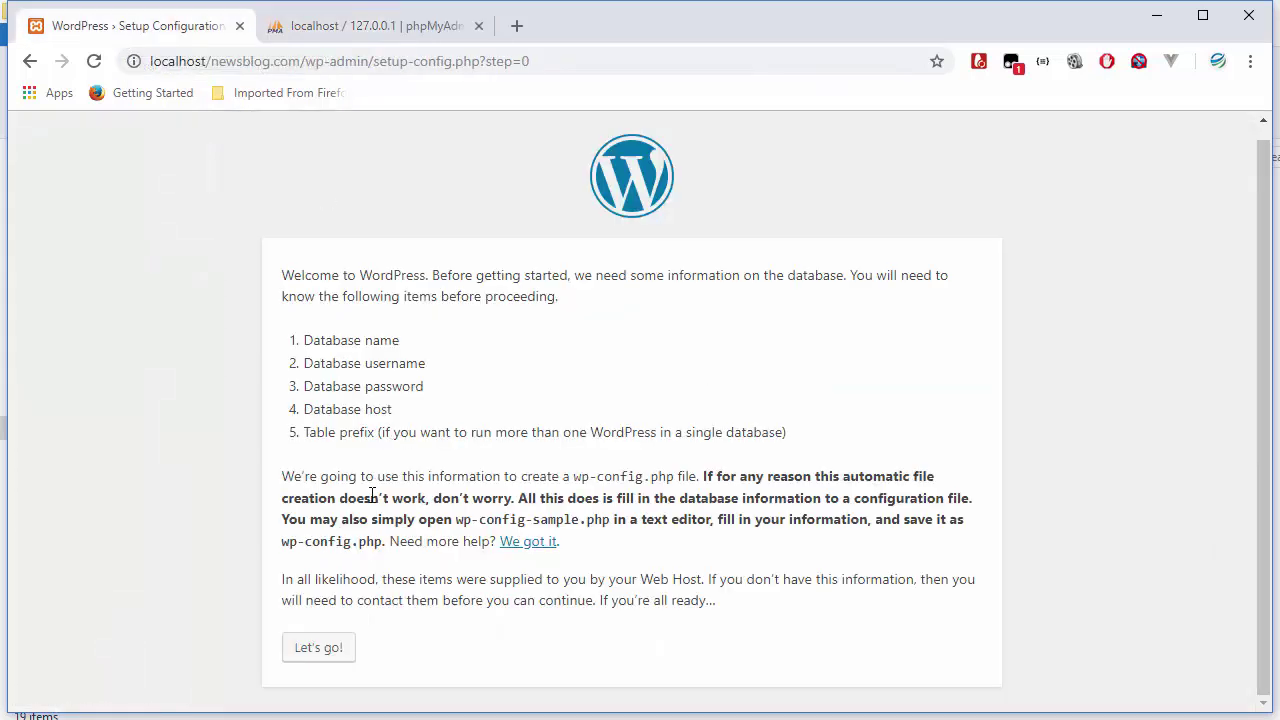
- Review the database password requirement and localhost host, then continue to the database details form
{"action": "left_click_drag", "start_coordinate": [424, 389], "coordinate": [365, 372]}
{"action": "left_click", "coordinate": [388, 362]}
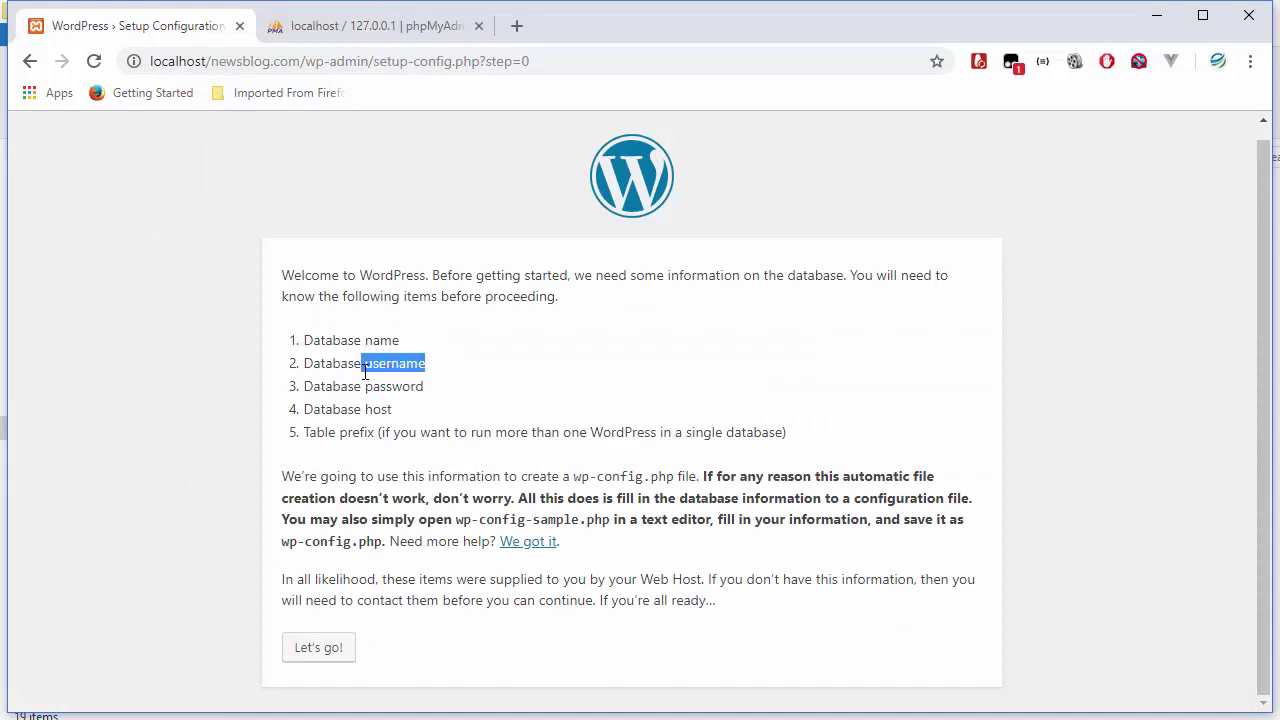
{"action": "triple_click", "coordinate": [401, 387]}
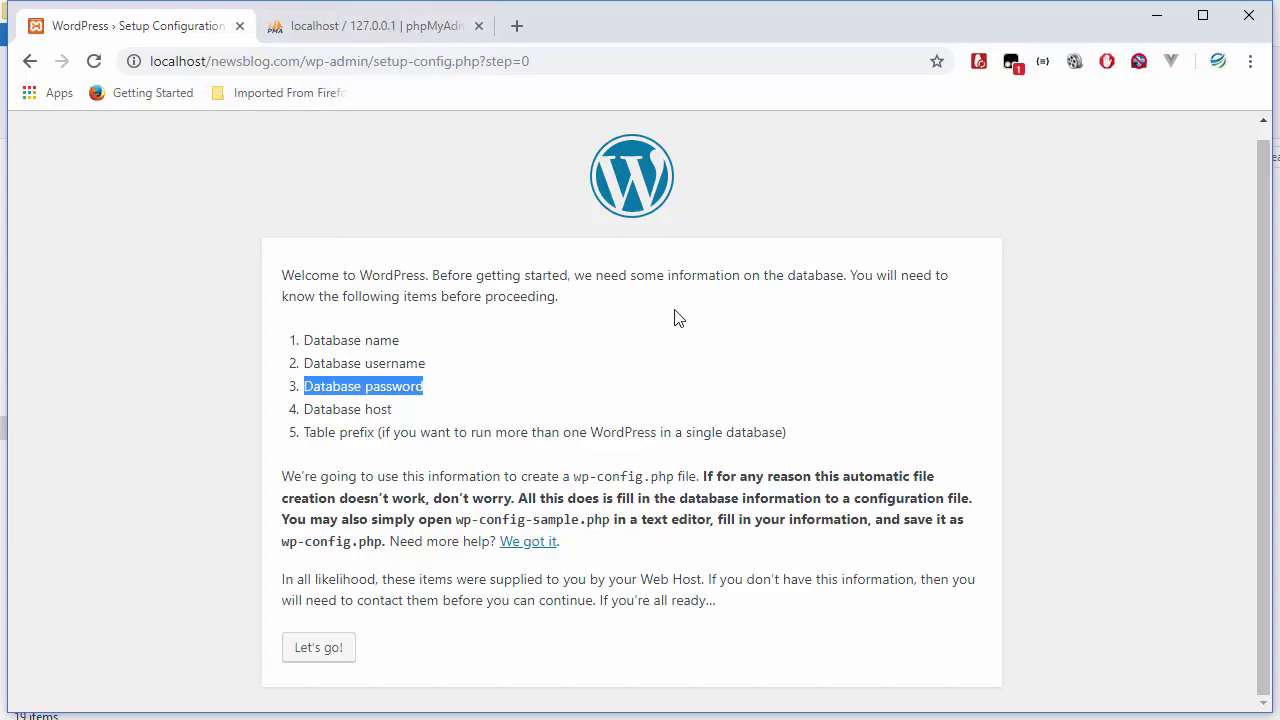
{"action": "left_click", "coordinate": [405, 37]}
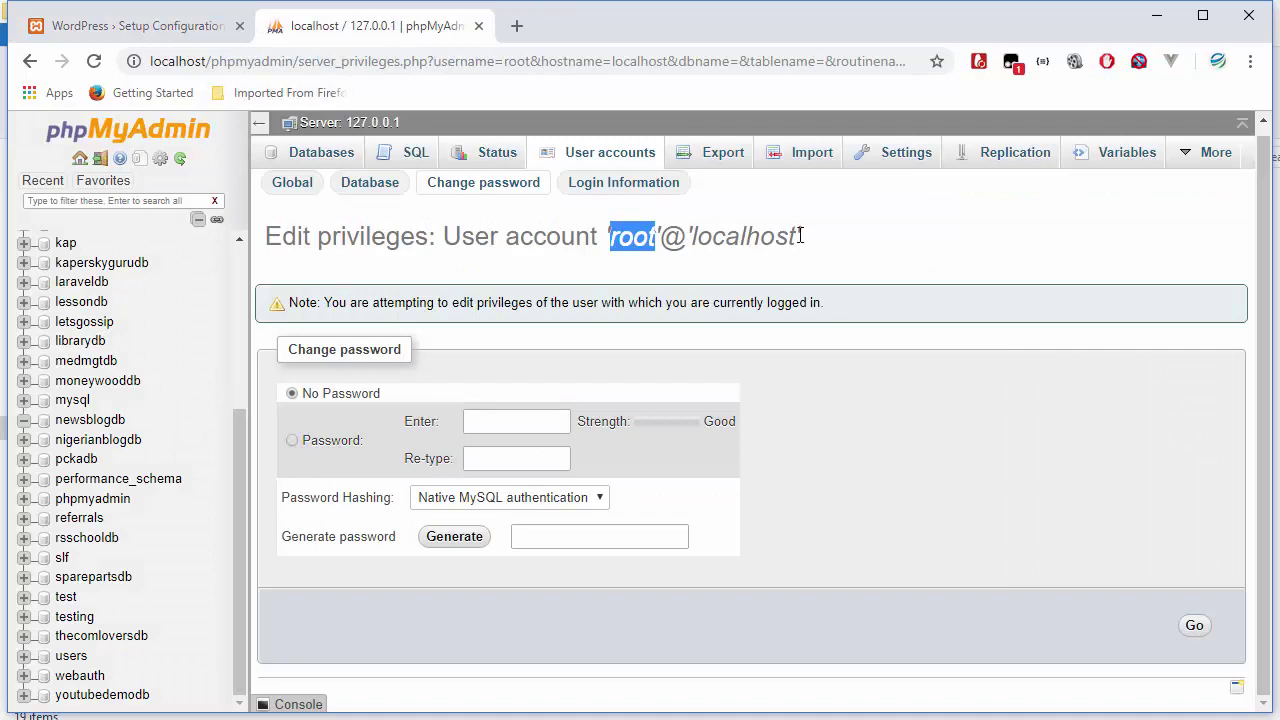
{"action": "left_click_drag", "start_coordinate": [797, 237], "coordinate": [693, 237]}
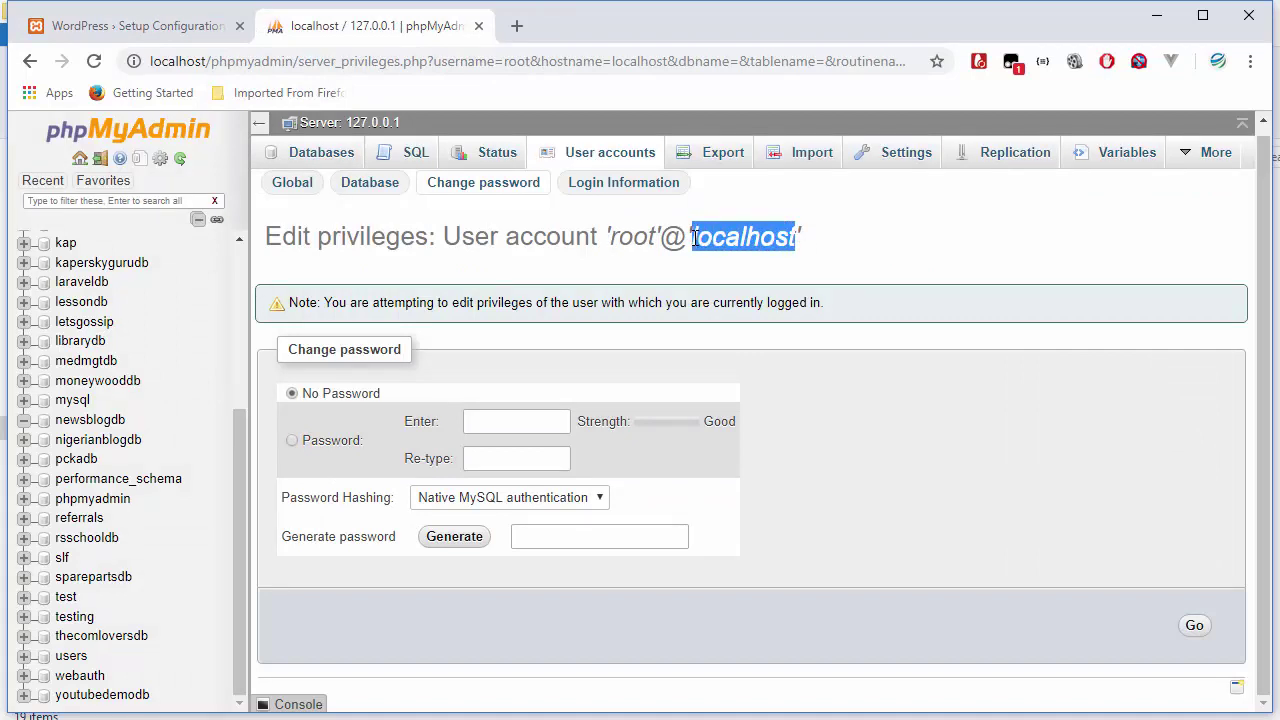
{"action": "left_click", "coordinate": [143, 25]}
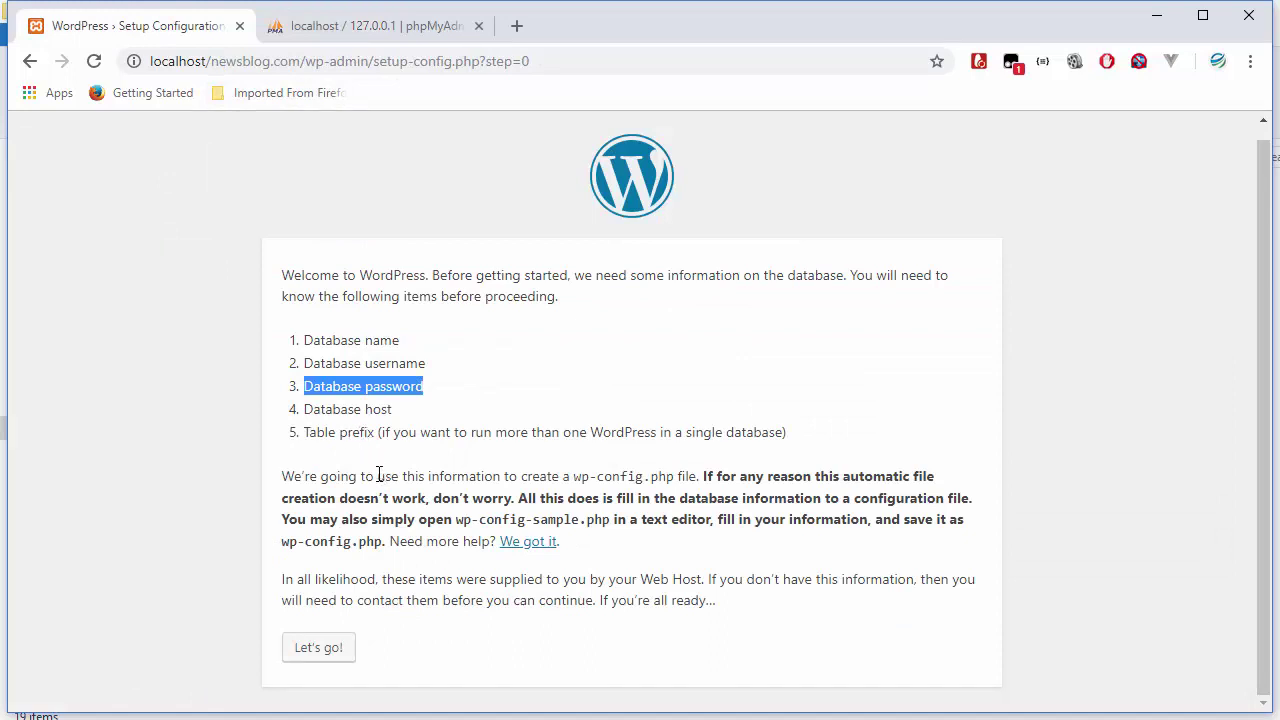
{"action": "left_click", "coordinate": [337, 648]}
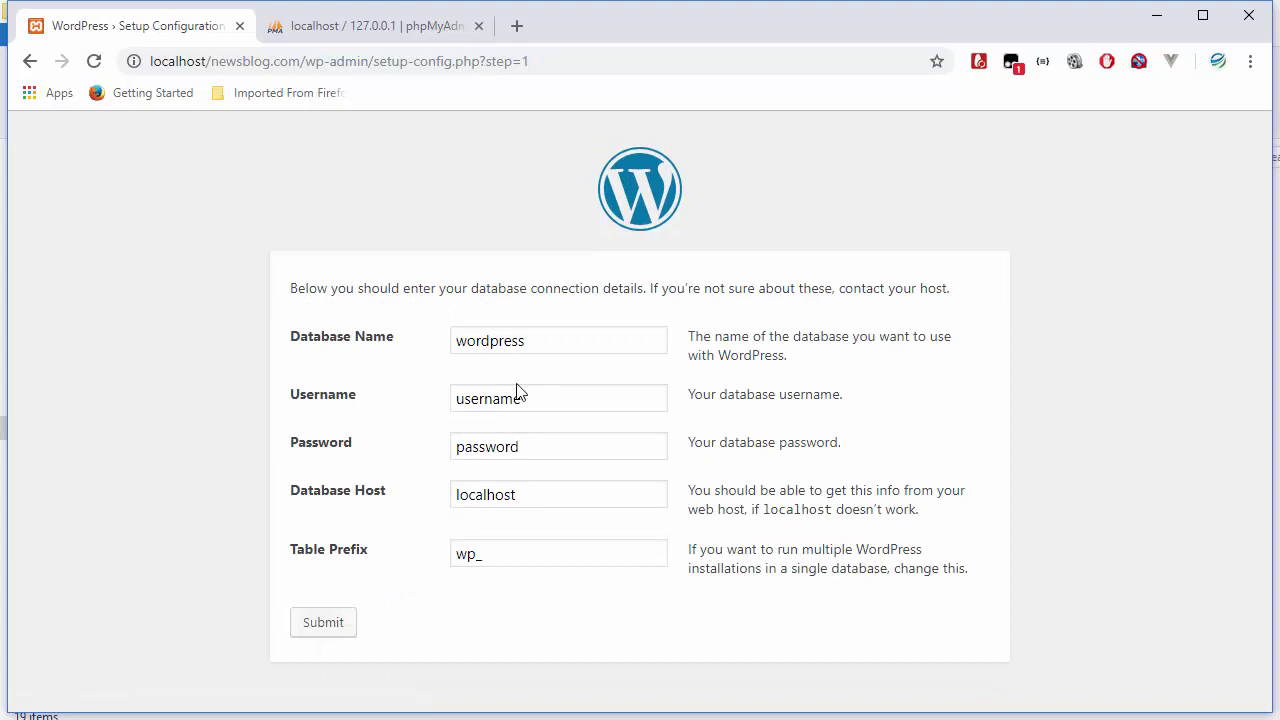
- Enter database name newsblogdb, username root, and leave the password blank
{"action": "left_click_drag", "start_coordinate": [531, 342], "coordinate": [447, 352]}
{"action": "type", "text": "news"}
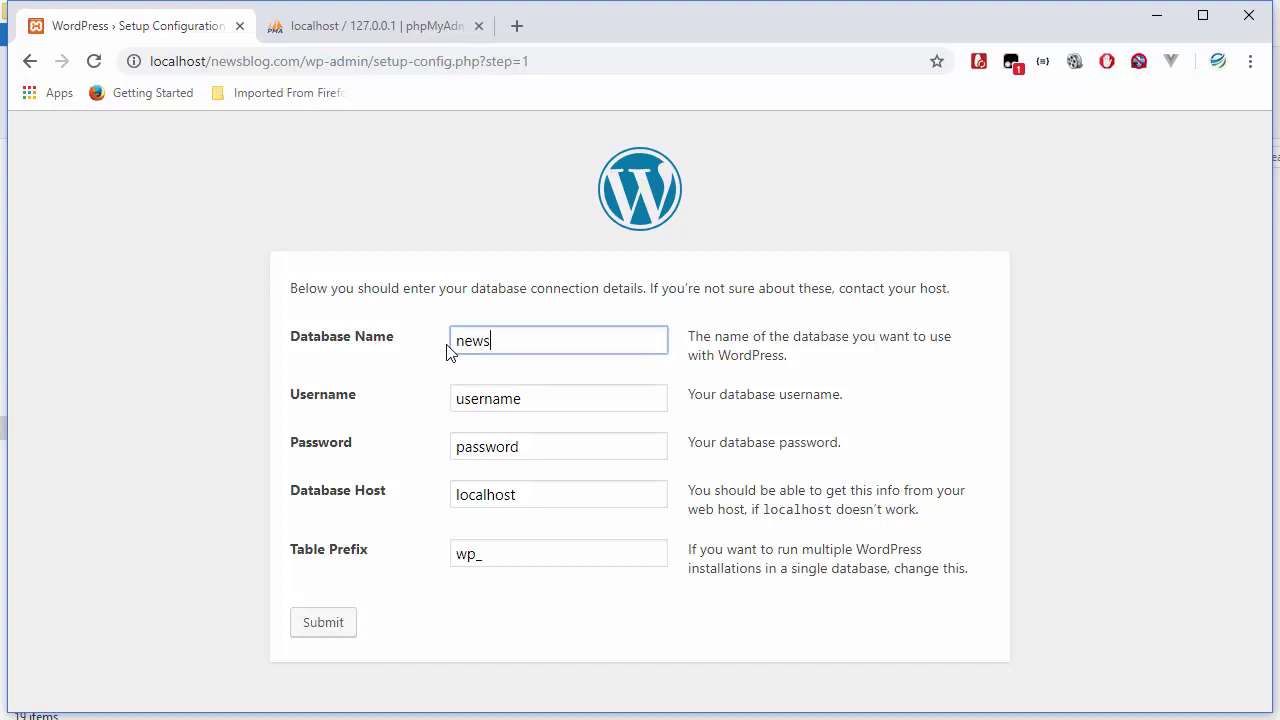
{"action": "type", "text": "blogdb"}
{"action": "left_click_drag", "start_coordinate": [530, 403], "coordinate": [444, 407]}
{"action": "type", "text": "t"}
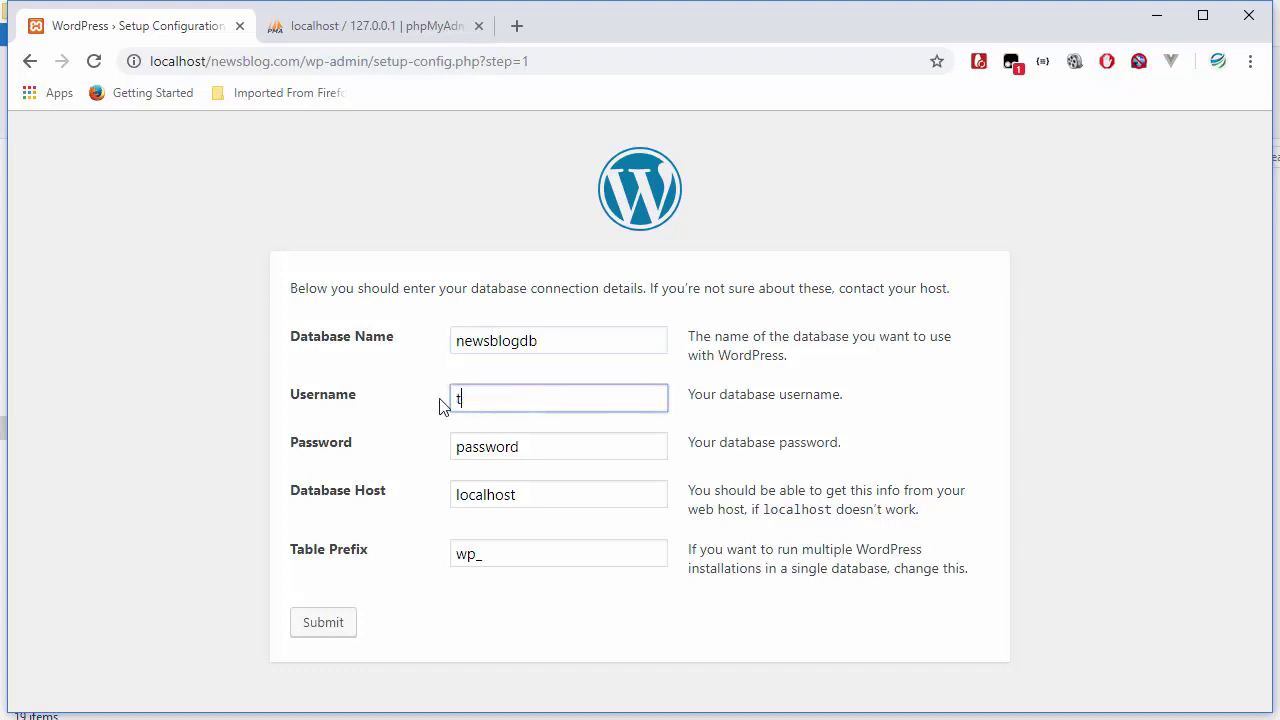
{"action": "type", "text": "root"}
{"action": "left_click", "coordinate": [461, 401]}
{"action": "key", "text": "BackSpace"}
{"action": "left_click_drag", "start_coordinate": [528, 449], "coordinate": [451, 449]}
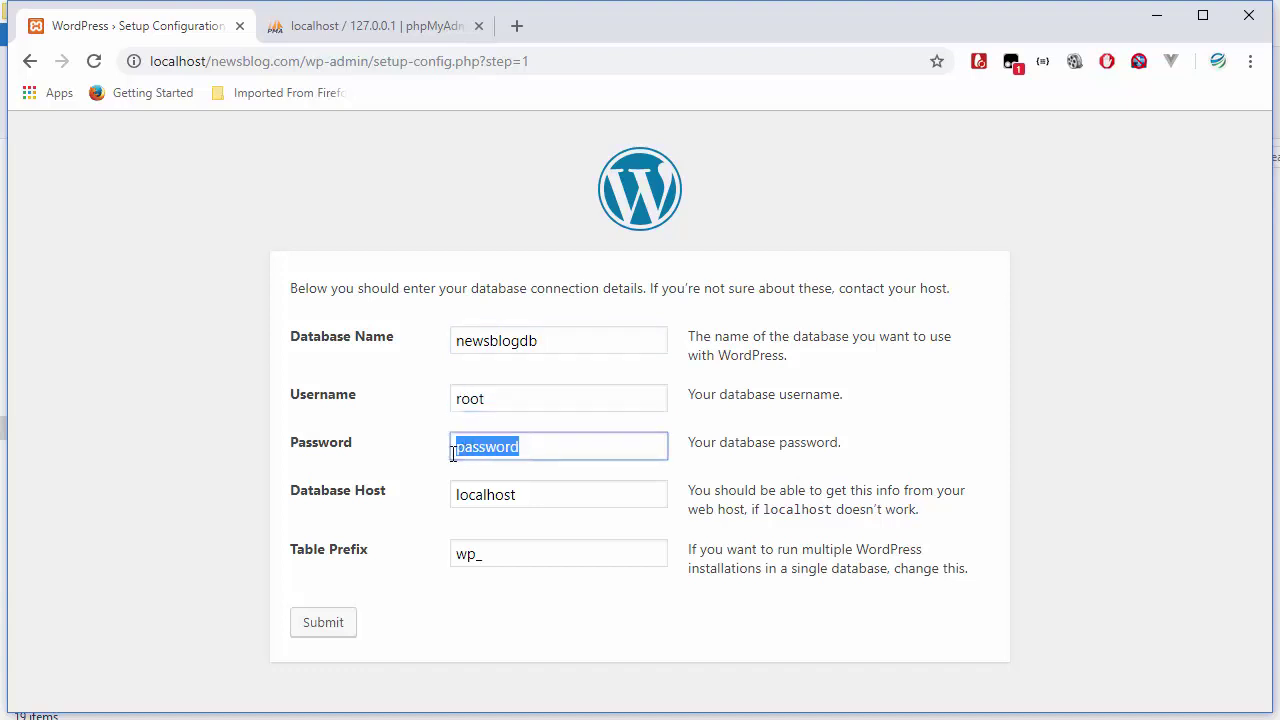
{"action": "key", "text": "BackSpace"}
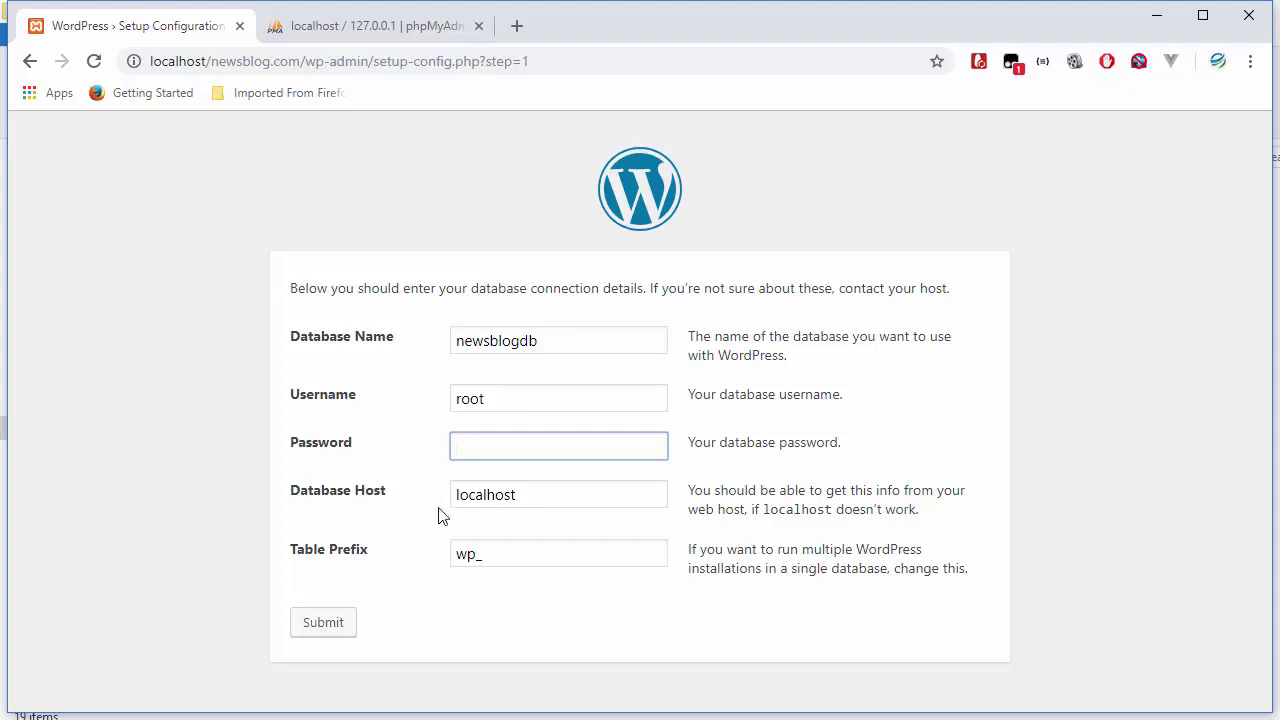
- Keep host localhost and prefix wp_, submit the details, and run the installation
{"action": "left_click", "coordinate": [545, 499]}
{"action": "double_click", "coordinate": [495, 499]}
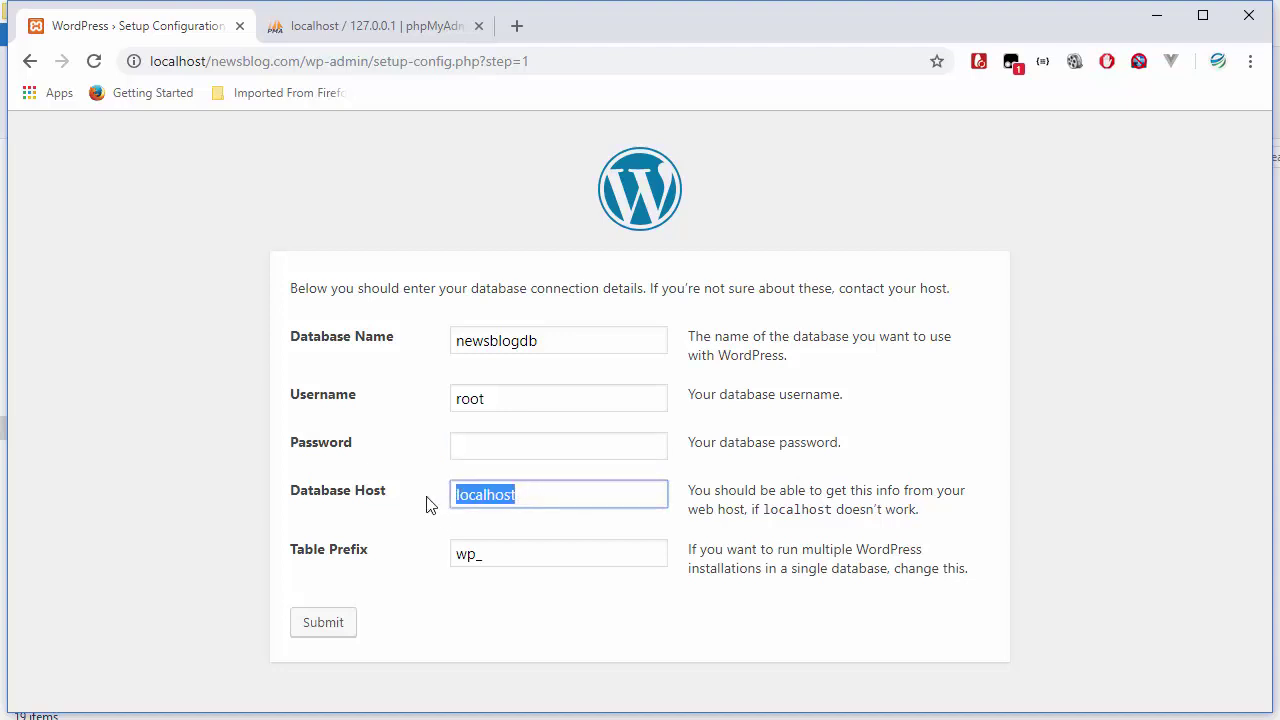
{"action": "left_click", "coordinate": [485, 496]}
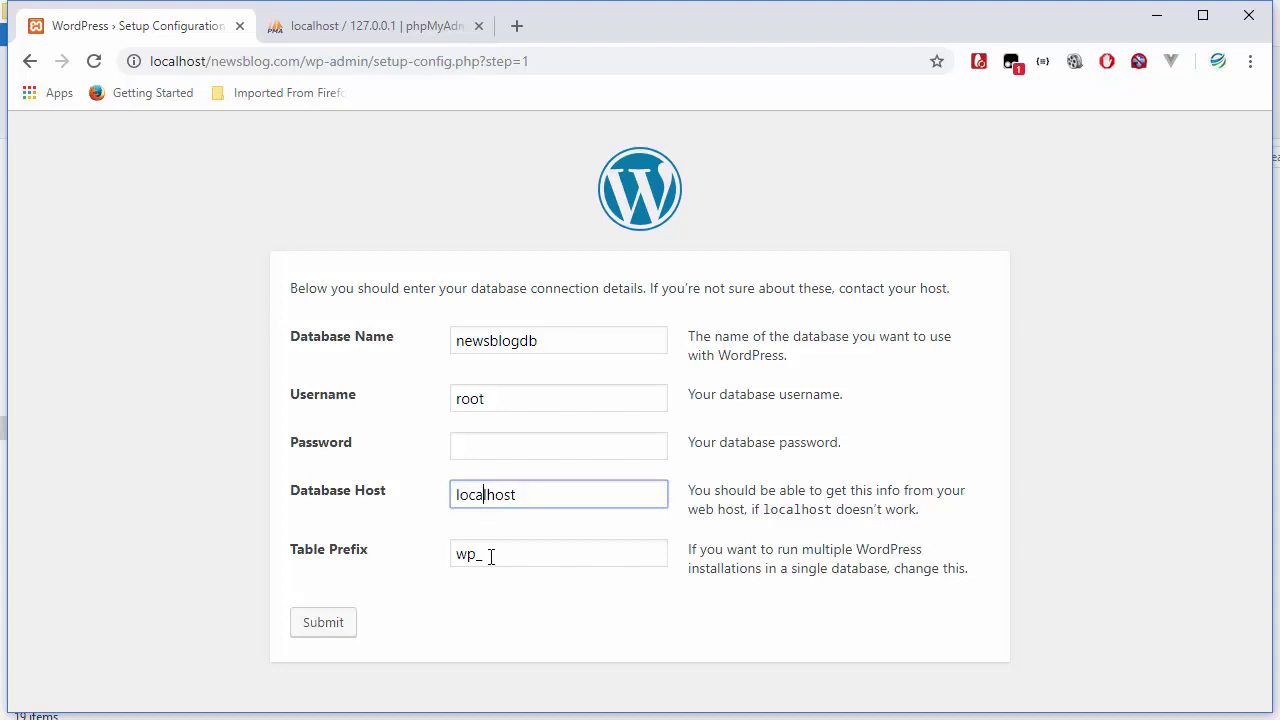
{"action": "left_click_drag", "start_coordinate": [484, 554], "coordinate": [451, 557]}
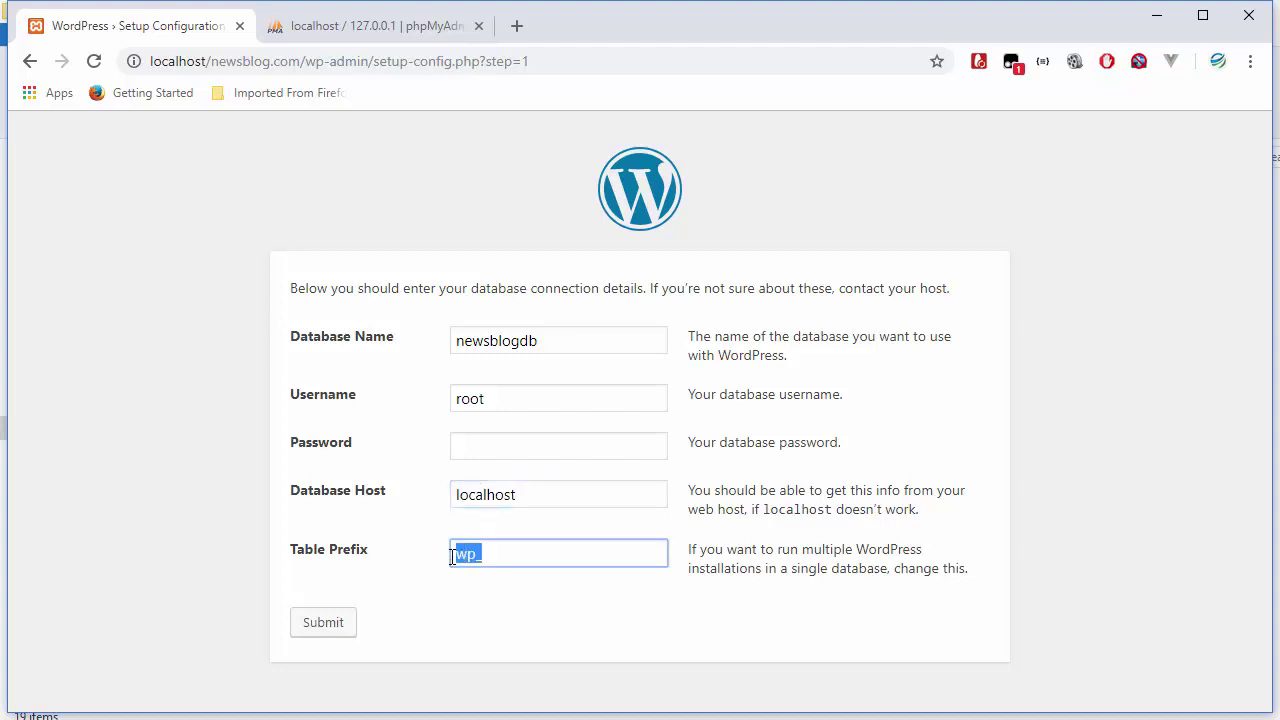
{"action": "left_click", "coordinate": [460, 557]}
{"action": "double_click", "coordinate": [474, 556]}
{"action": "left_click", "coordinate": [478, 555]}
{"action": "left_click", "coordinate": [493, 591]}
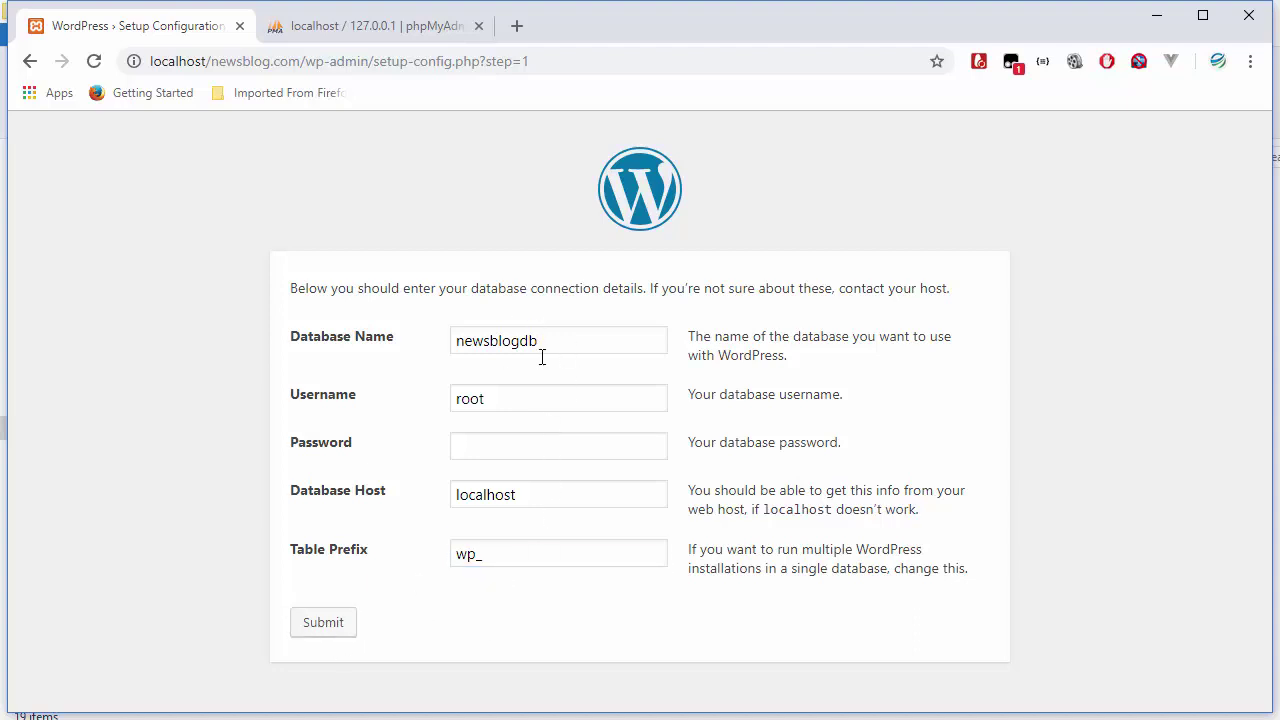
{"action": "left_click", "coordinate": [341, 628]}
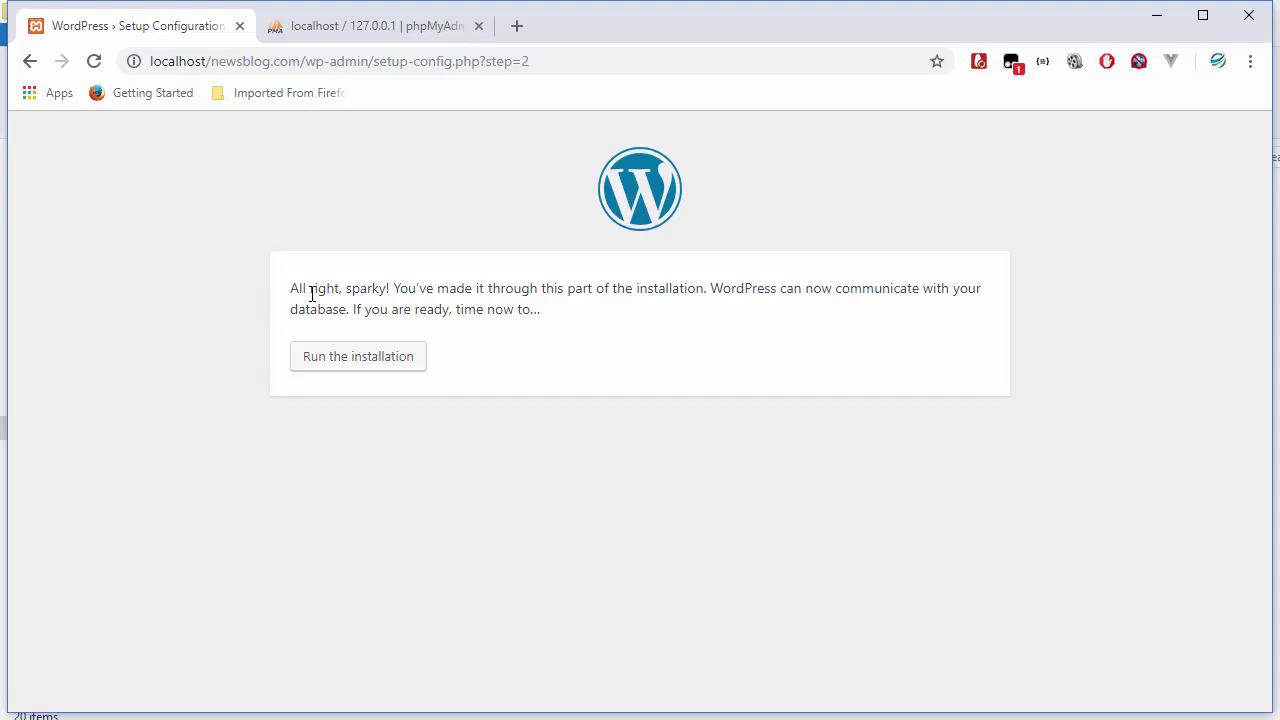
{"action": "left_click", "coordinate": [368, 366]}
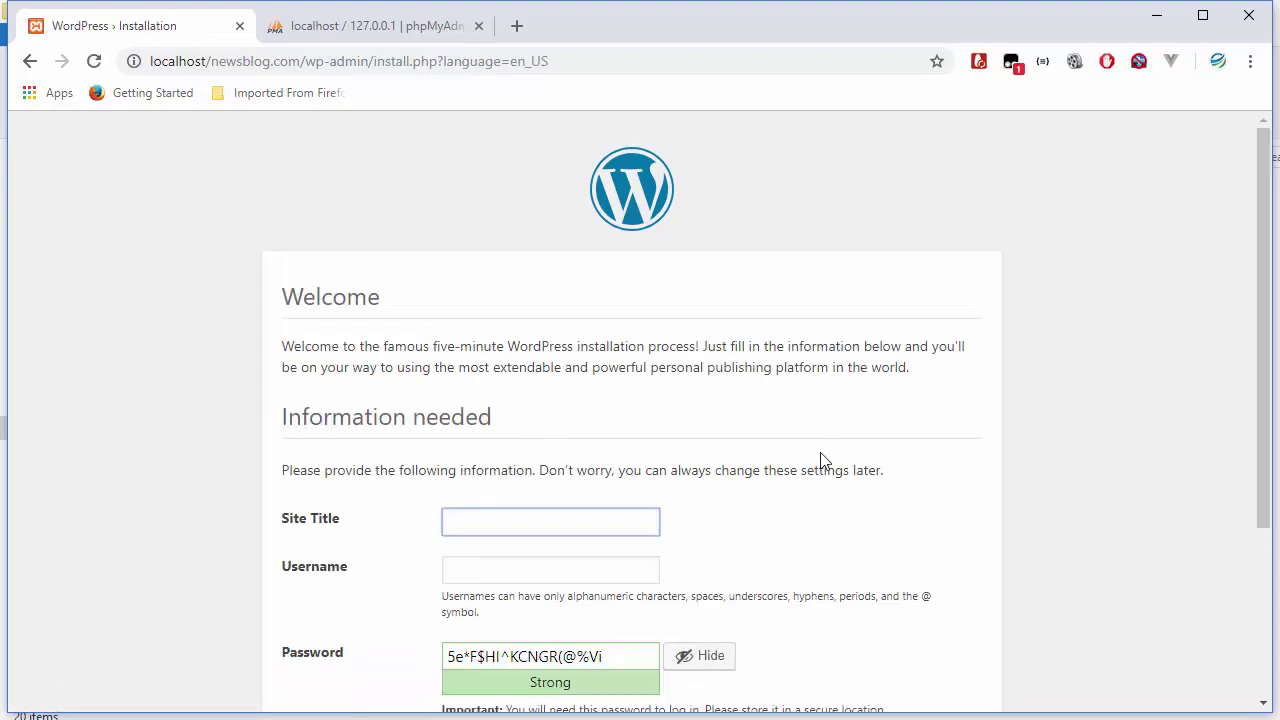
- Set the site title to News Blog and fill the admin username from the saved suggestion
{"action": "scroll", "coordinate": [821, 460], "scroll_direction": "down", "scroll_amount": 3}
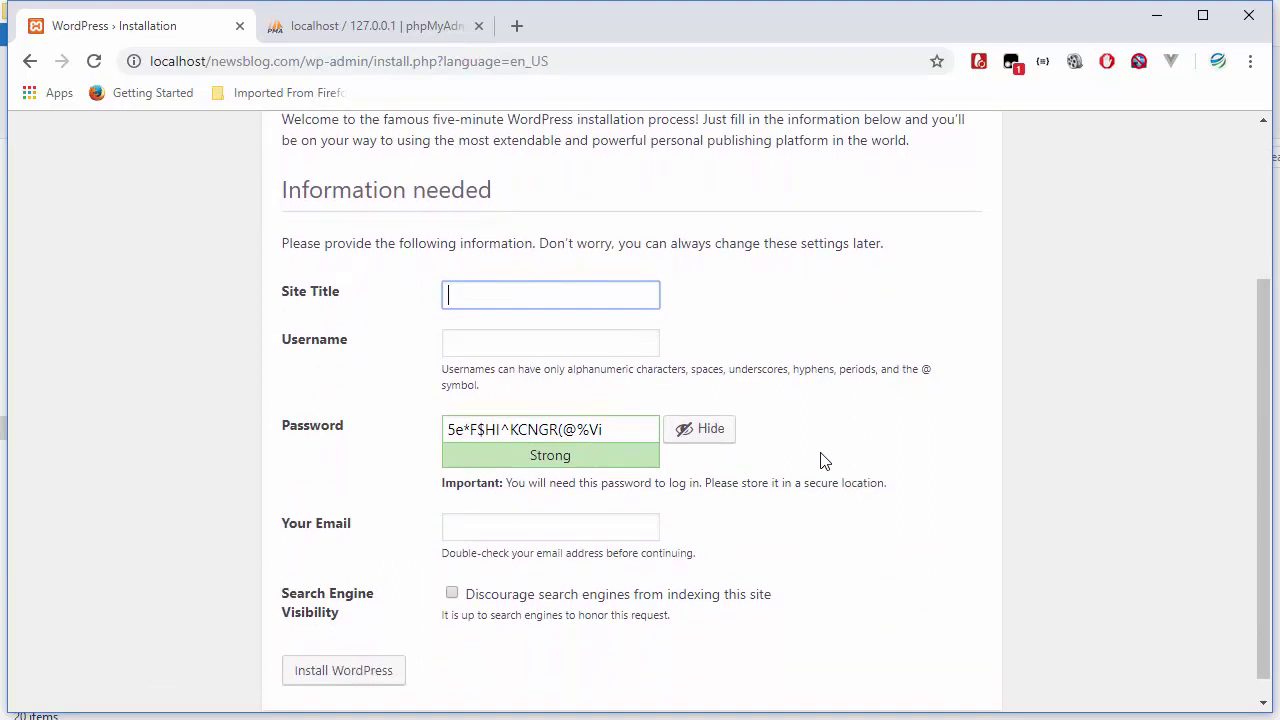
{"action": "scroll", "coordinate": [821, 455], "scroll_direction": "up", "scroll_amount": 1}
{"action": "scroll", "coordinate": [821, 453], "scroll_direction": "up", "scroll_amount": 1}
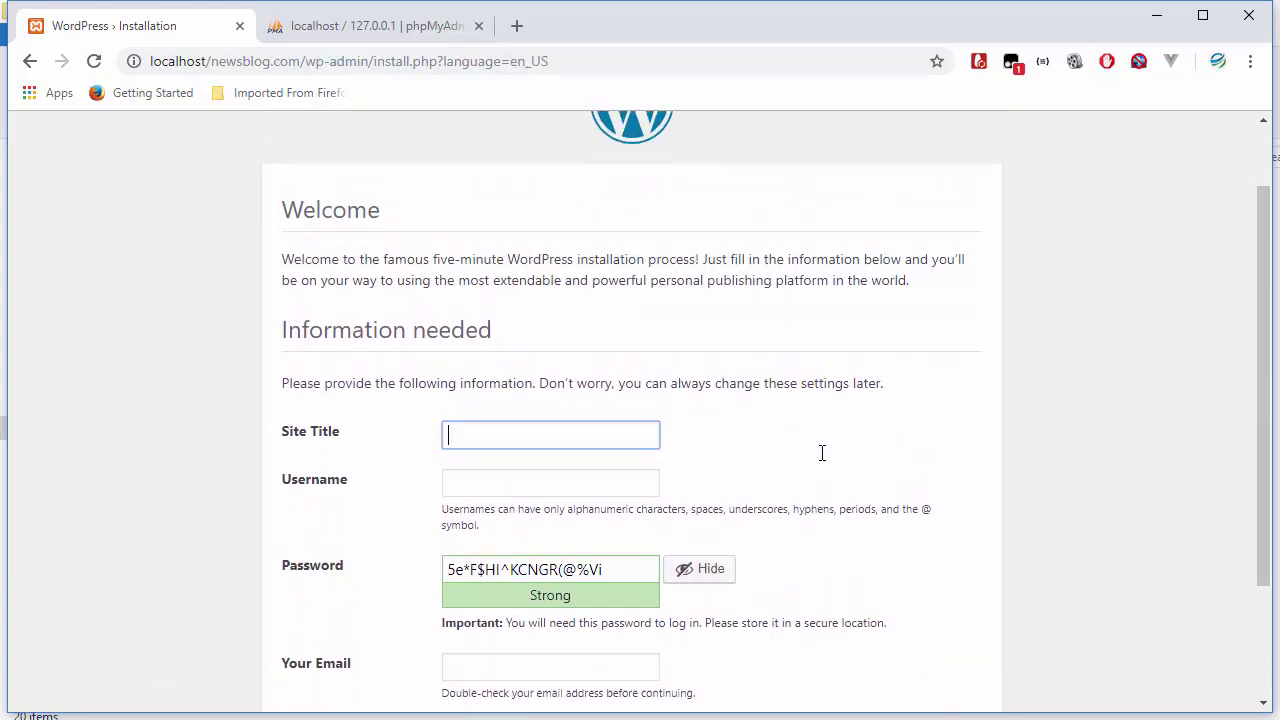
{"action": "scroll", "coordinate": [822, 453], "scroll_direction": "up", "scroll_amount": 1}
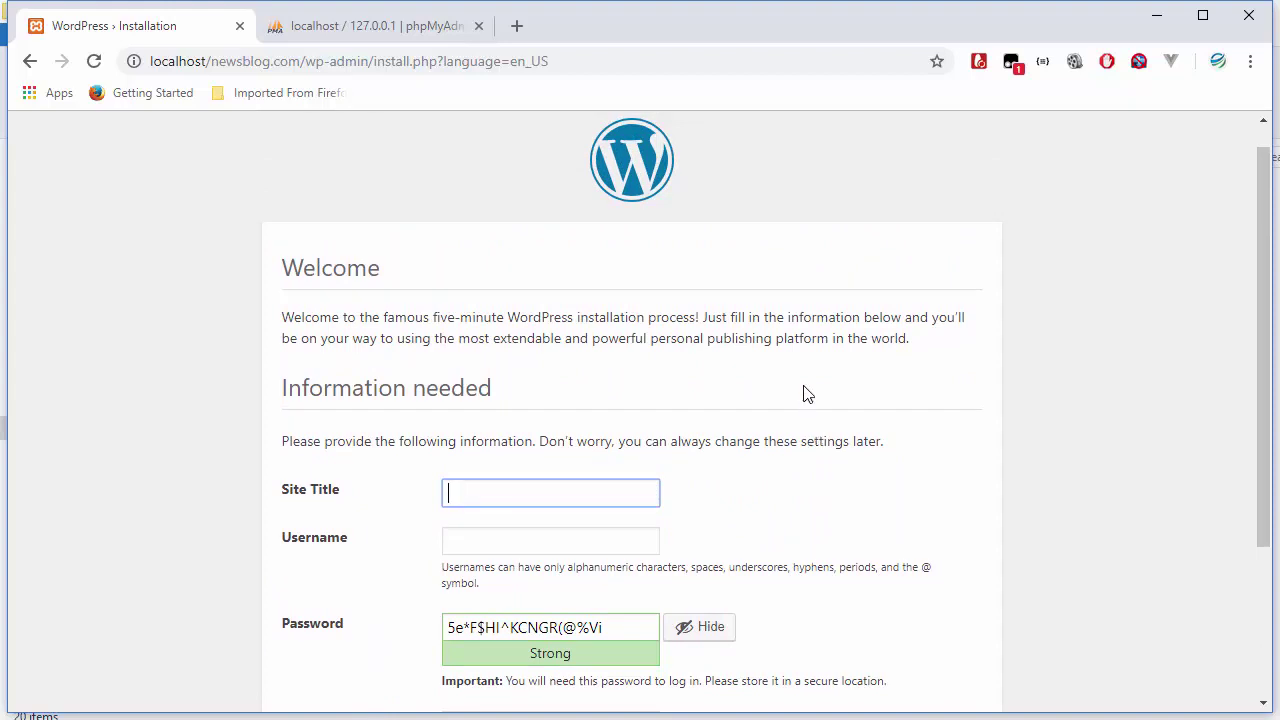
{"action": "scroll", "coordinate": [804, 402], "scroll_direction": "down", "scroll_amount": 3}
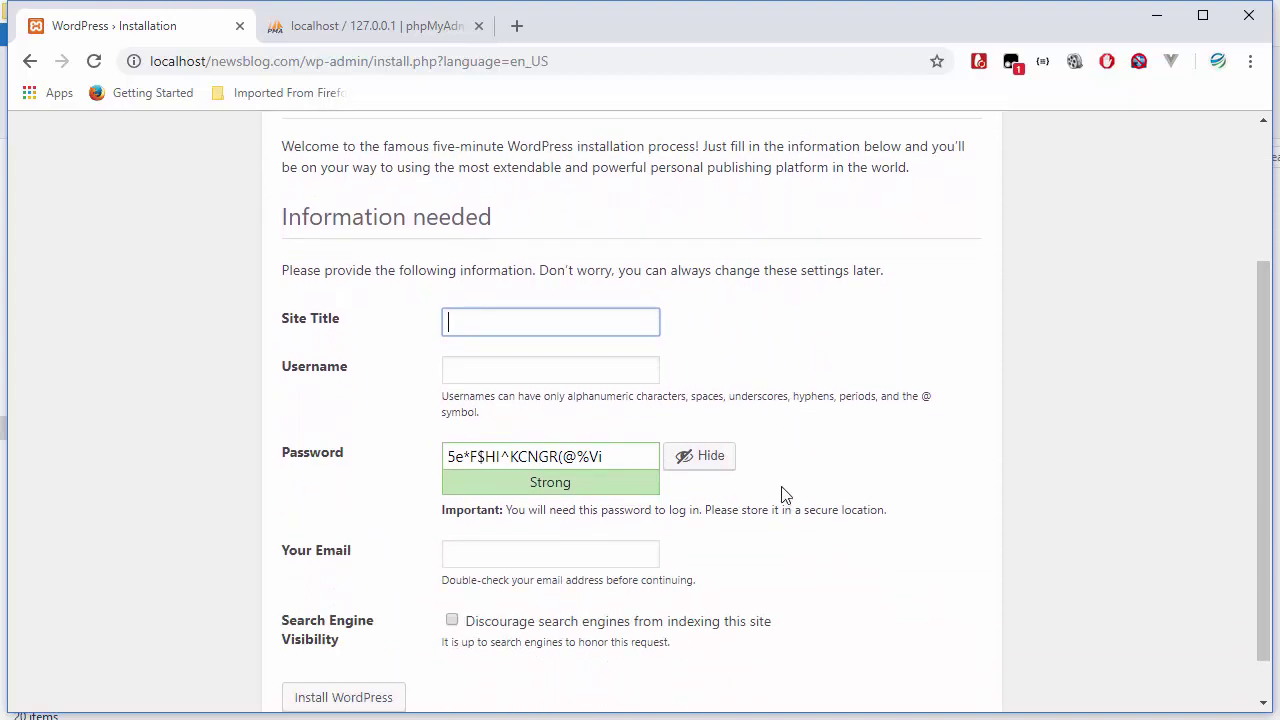
{"action": "scroll", "coordinate": [785, 495], "scroll_direction": "down", "scroll_amount": 1}
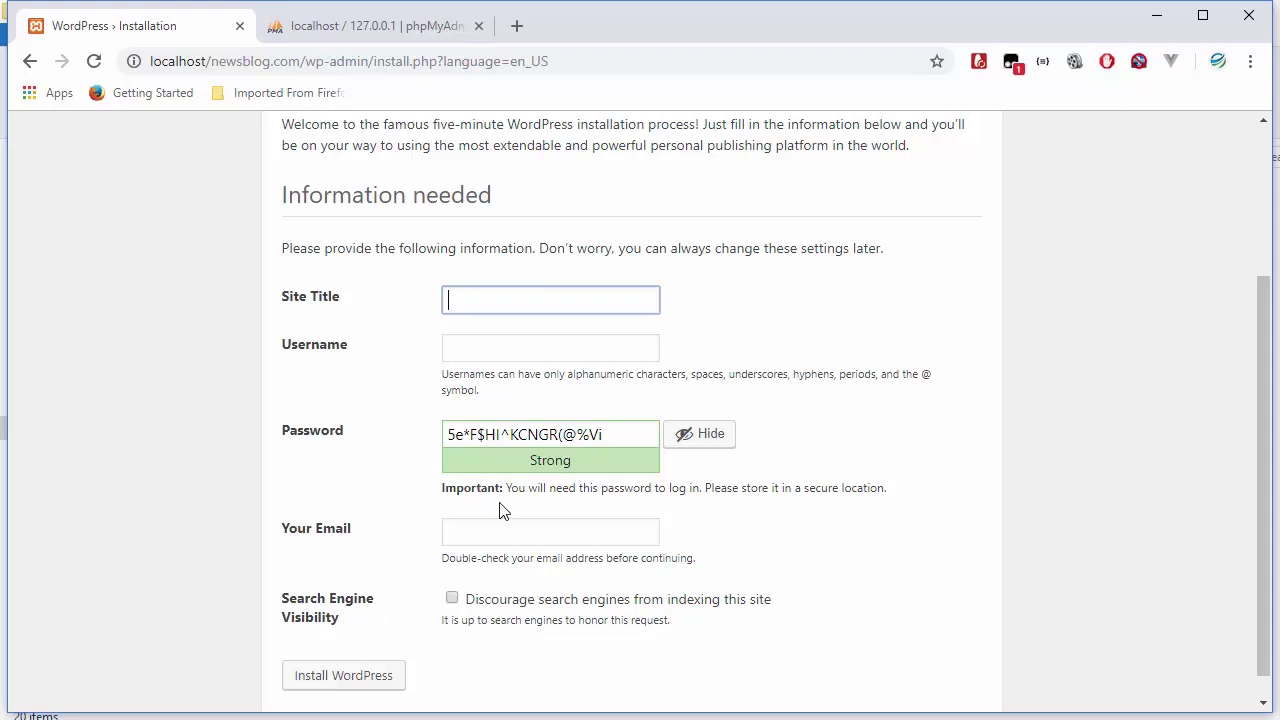
{"action": "type", "text": "News Blog"}
{"action": "left_click", "coordinate": [526, 351]}
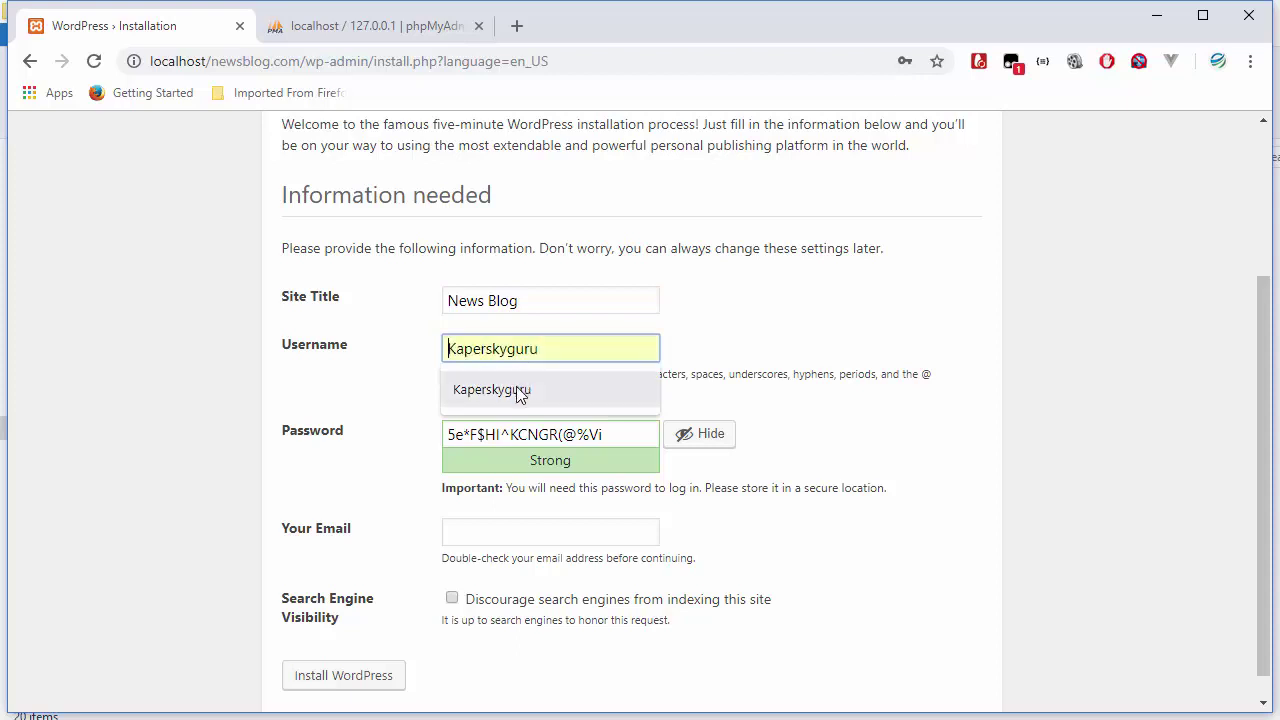
{"action": "left_click", "coordinate": [520, 390]}
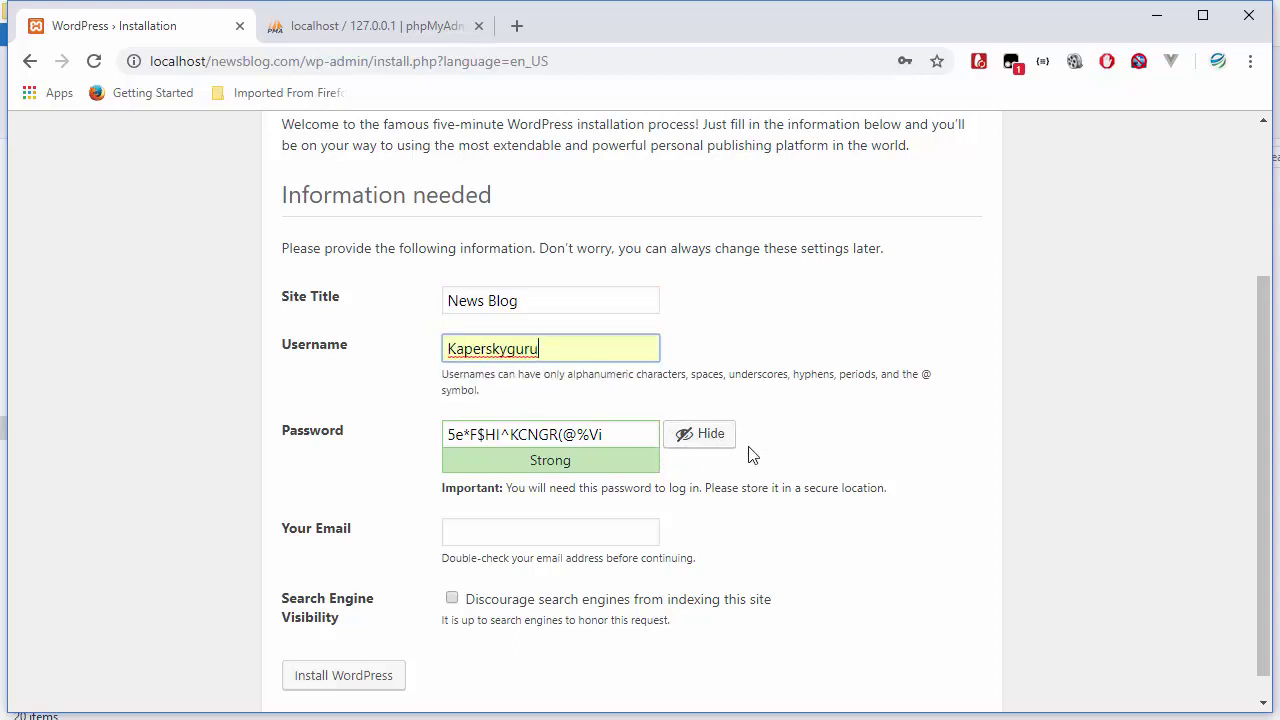
- Replace the suggested admin password with a new one and fill in the saved admin e-mail
{"action": "left_click", "coordinate": [720, 446]}
{"action": "key", "text": "BackSpace"}
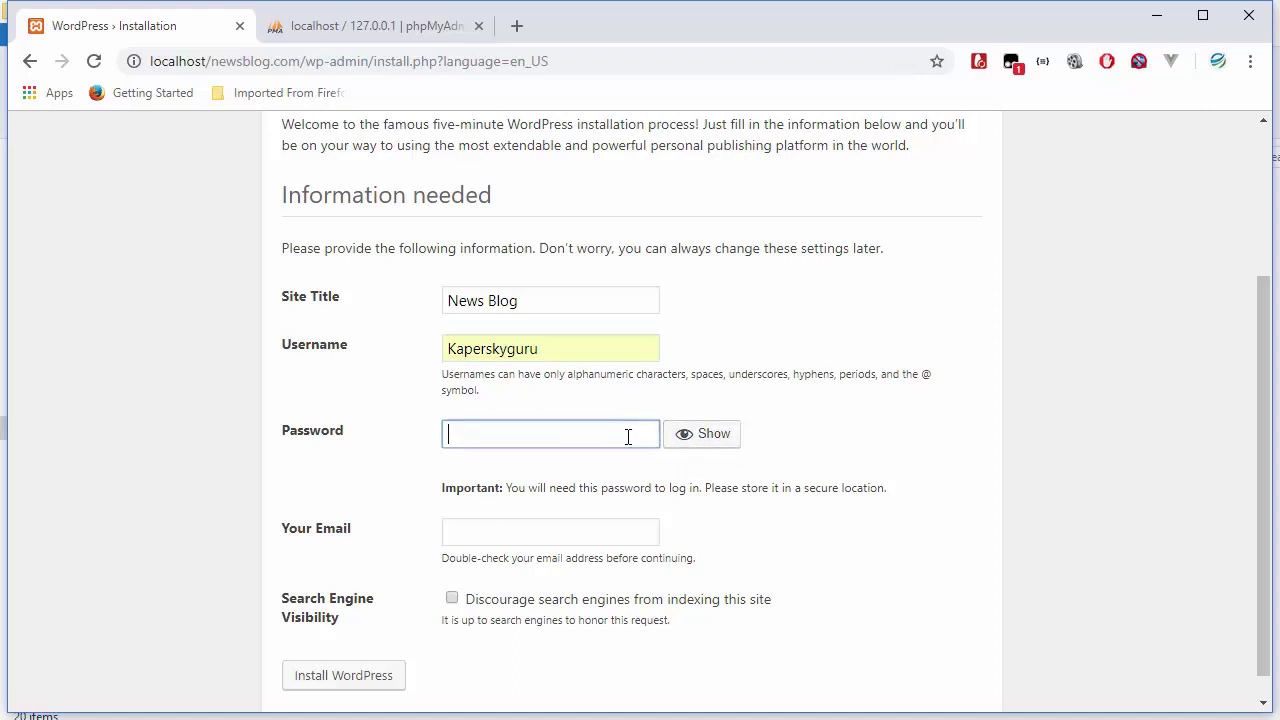
{"action": "type", "text": "admin123"}
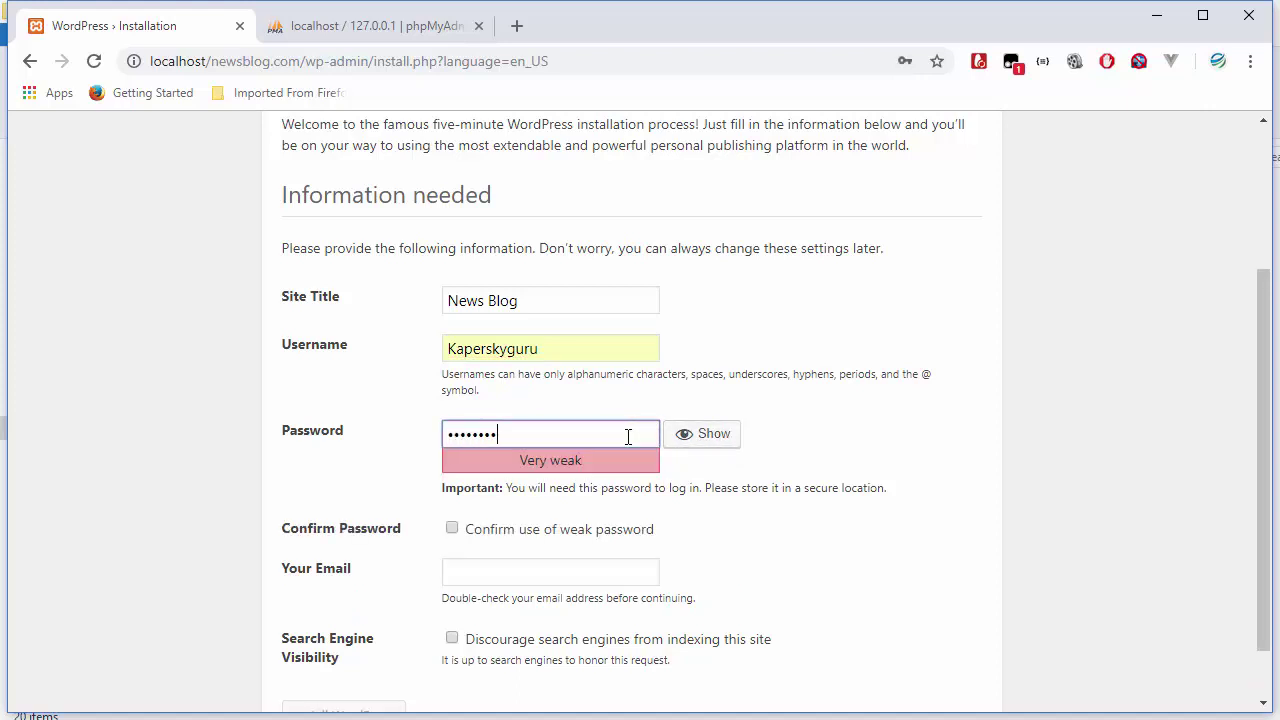
{"action": "type", "text": "4567"}
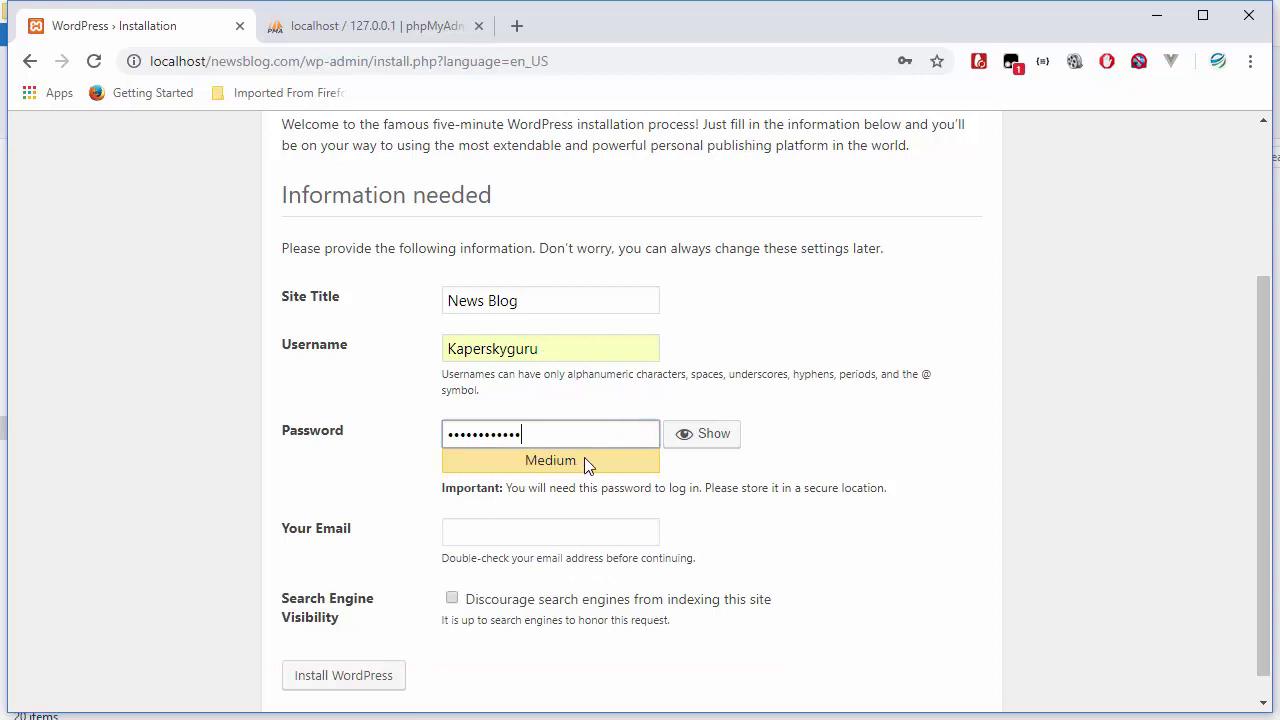
{"action": "scroll", "coordinate": [516, 450], "scroll_direction": "down", "scroll_amount": 1}
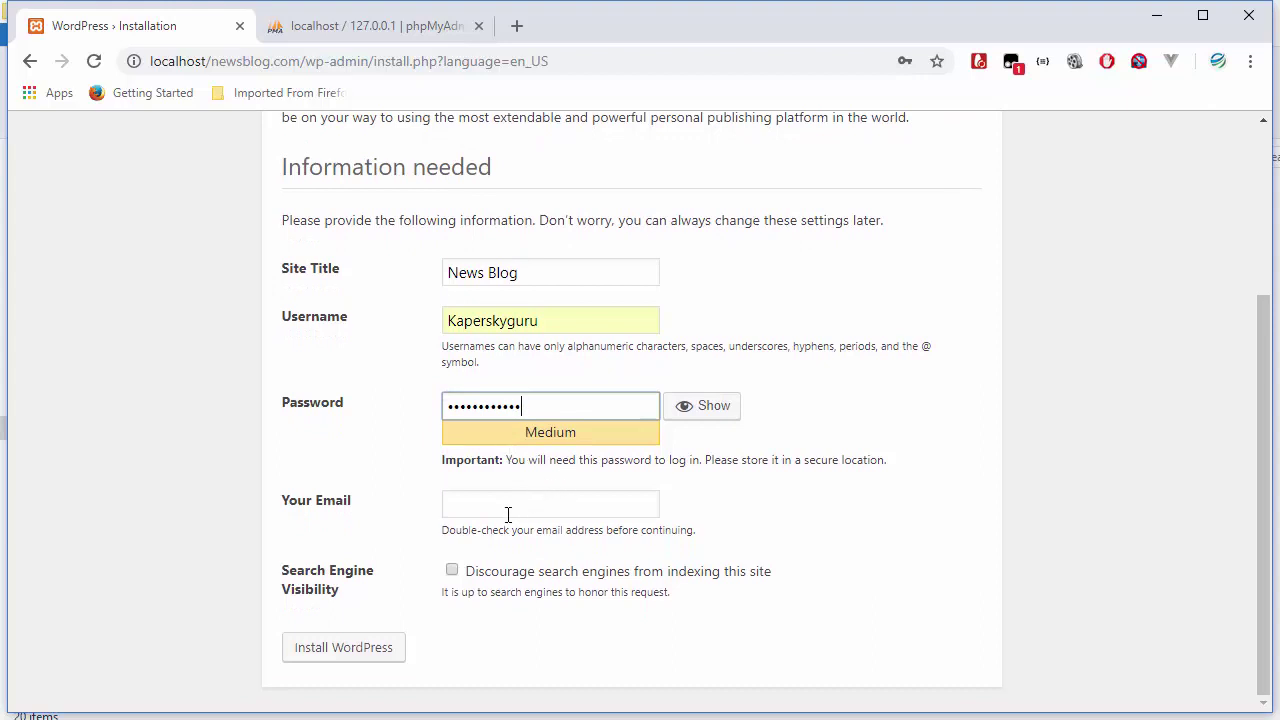
{"action": "left_click", "coordinate": [508, 514]}
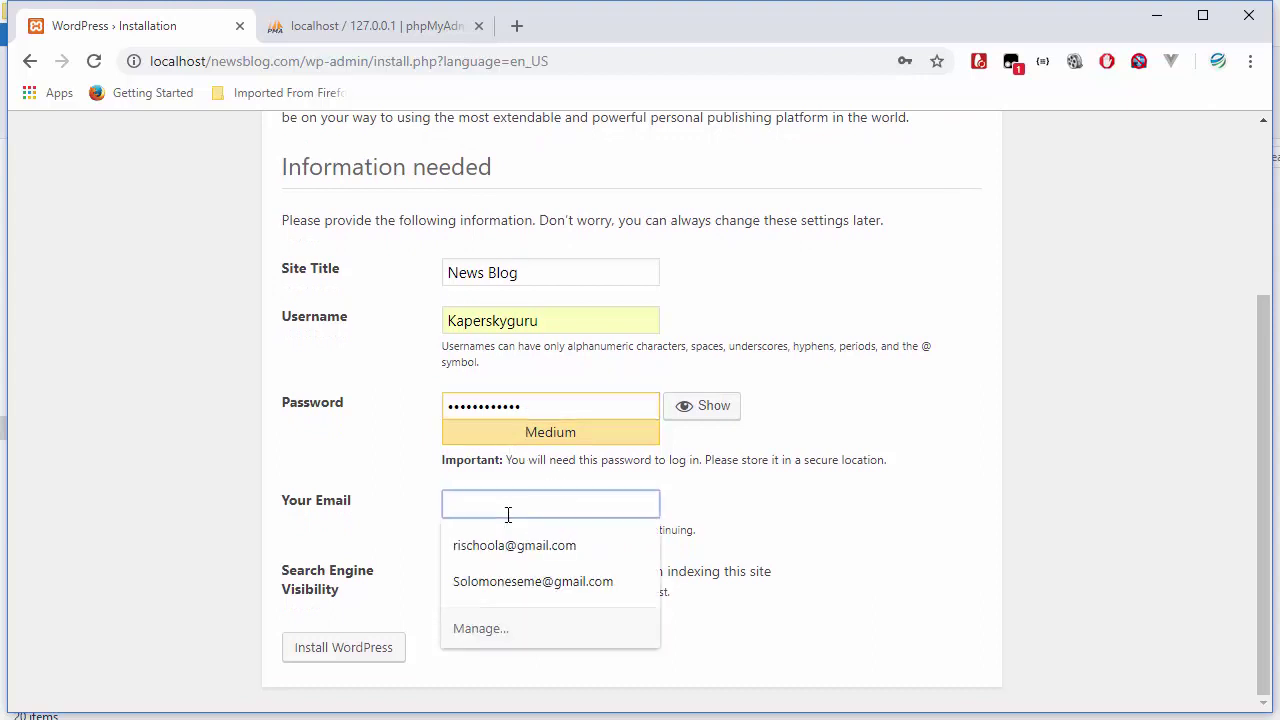
{"action": "left_click", "coordinate": [524, 594]}
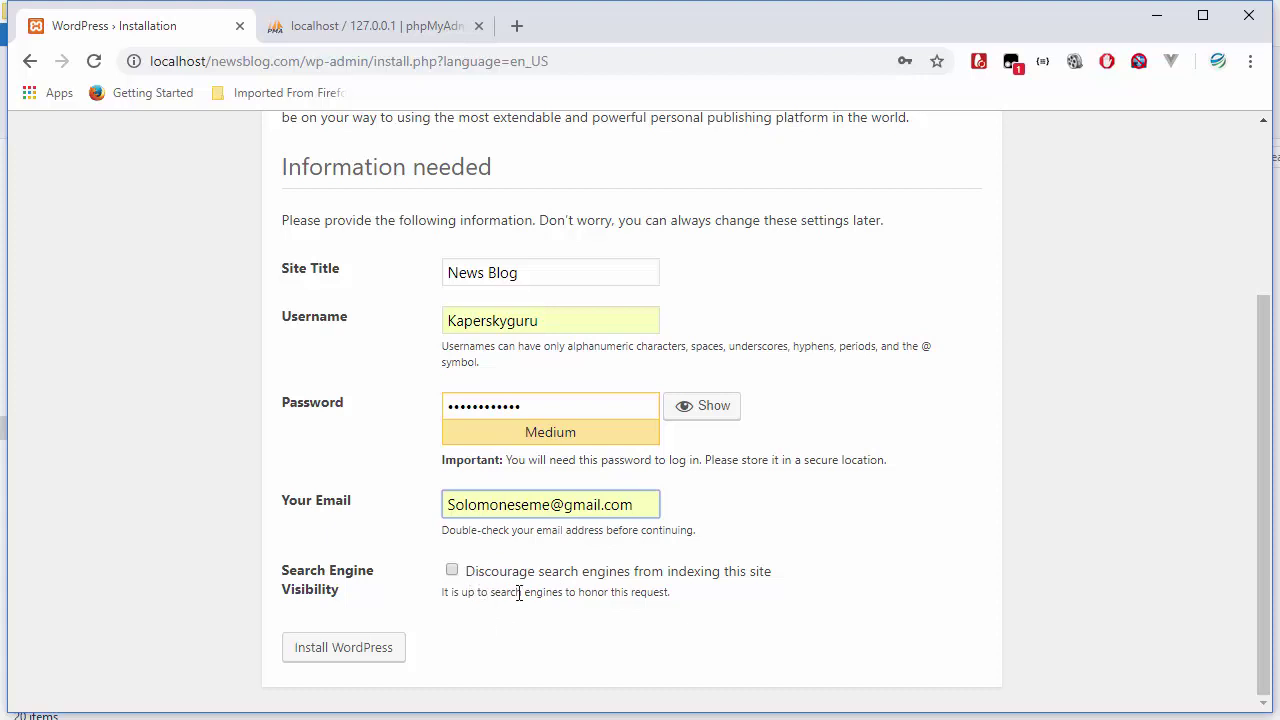
{"action": "left_click", "coordinate": [478, 650]}
{"action": "scroll", "coordinate": [483, 590], "scroll_direction": "up", "scroll_amount": 1}
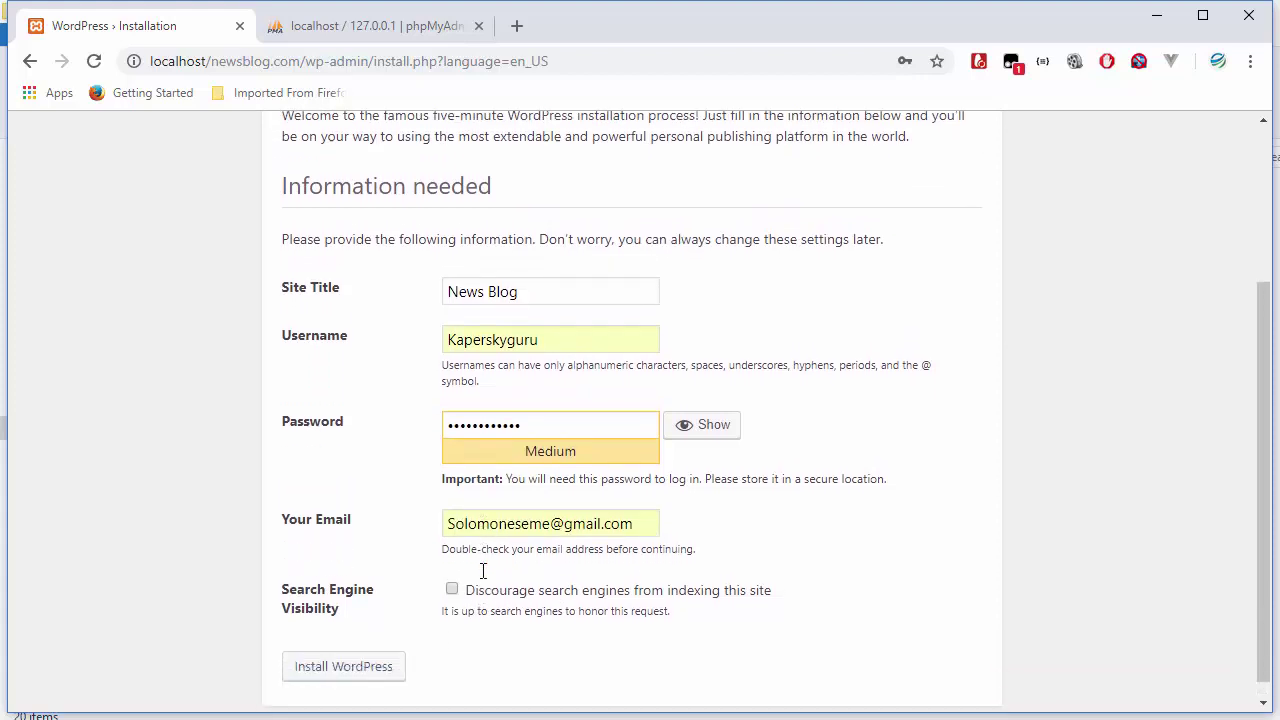
{"action": "scroll", "coordinate": [483, 590], "scroll_direction": "down", "scroll_amount": 1}
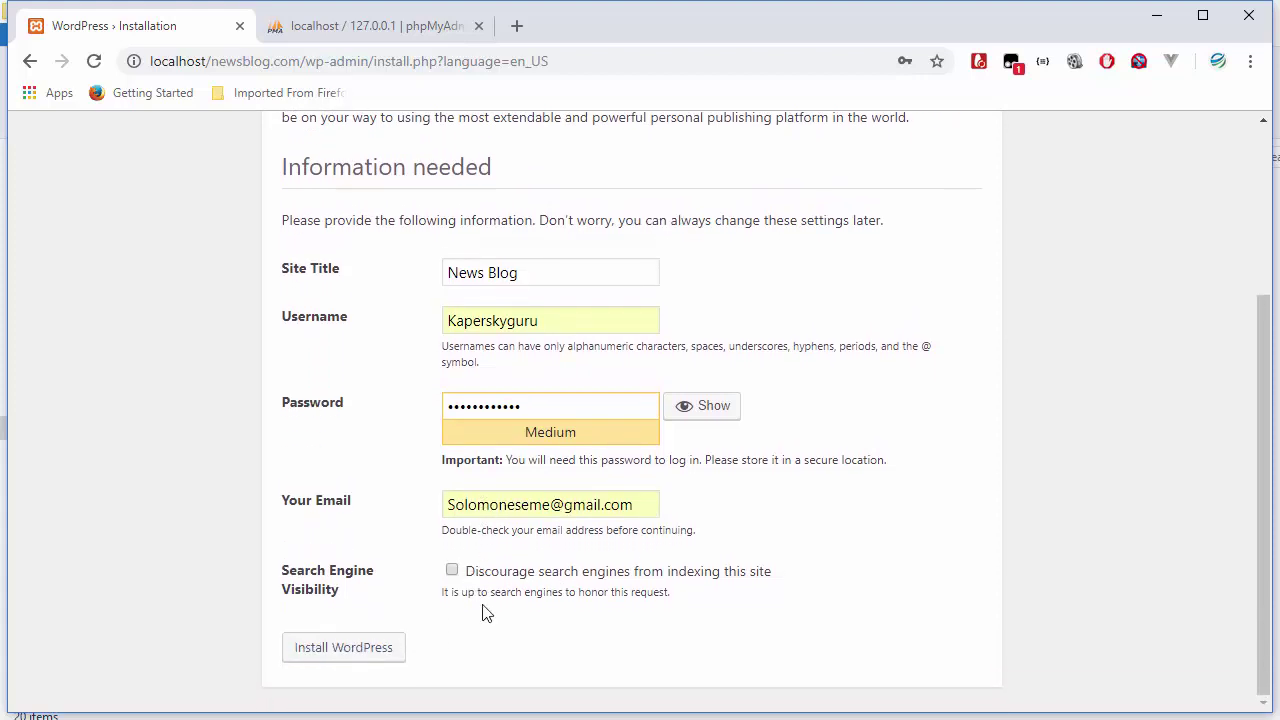
- Install WordPress, highlight the Success! confirmation message, and return to phpMyAdmin
{"action": "left_click", "coordinate": [346, 659]}
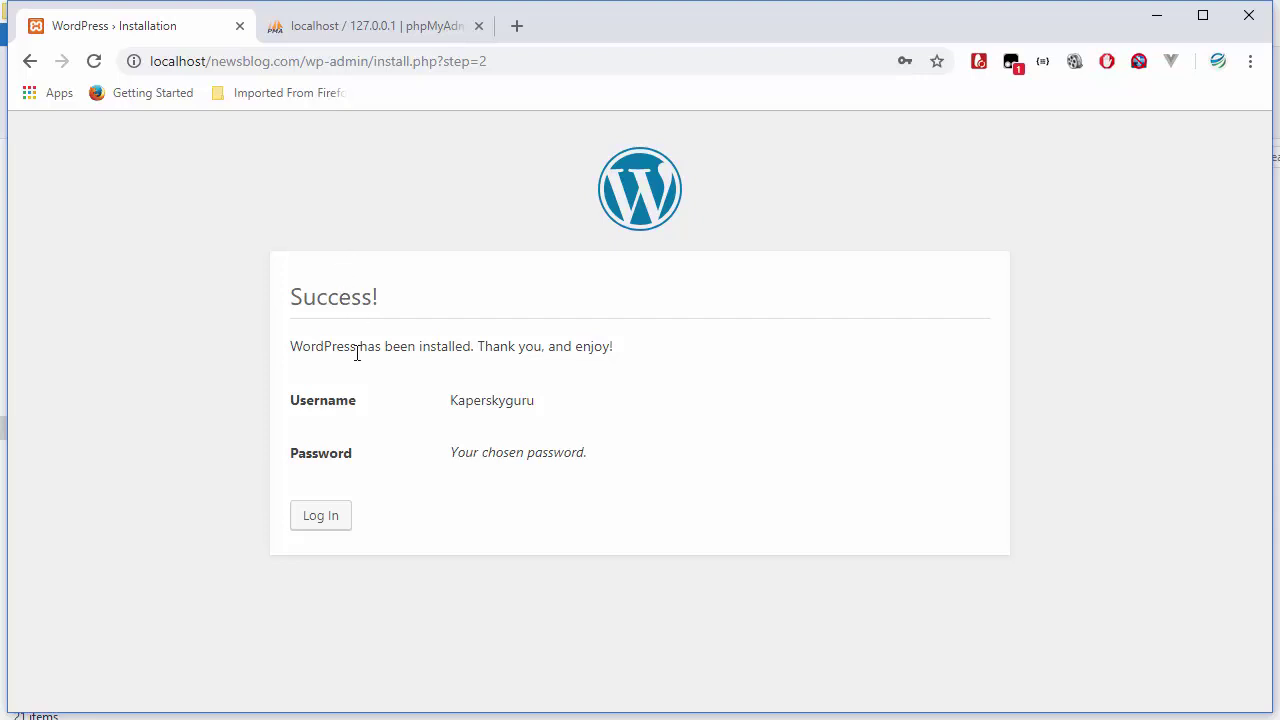
{"action": "left_click_drag", "start_coordinate": [293, 351], "coordinate": [482, 358]}
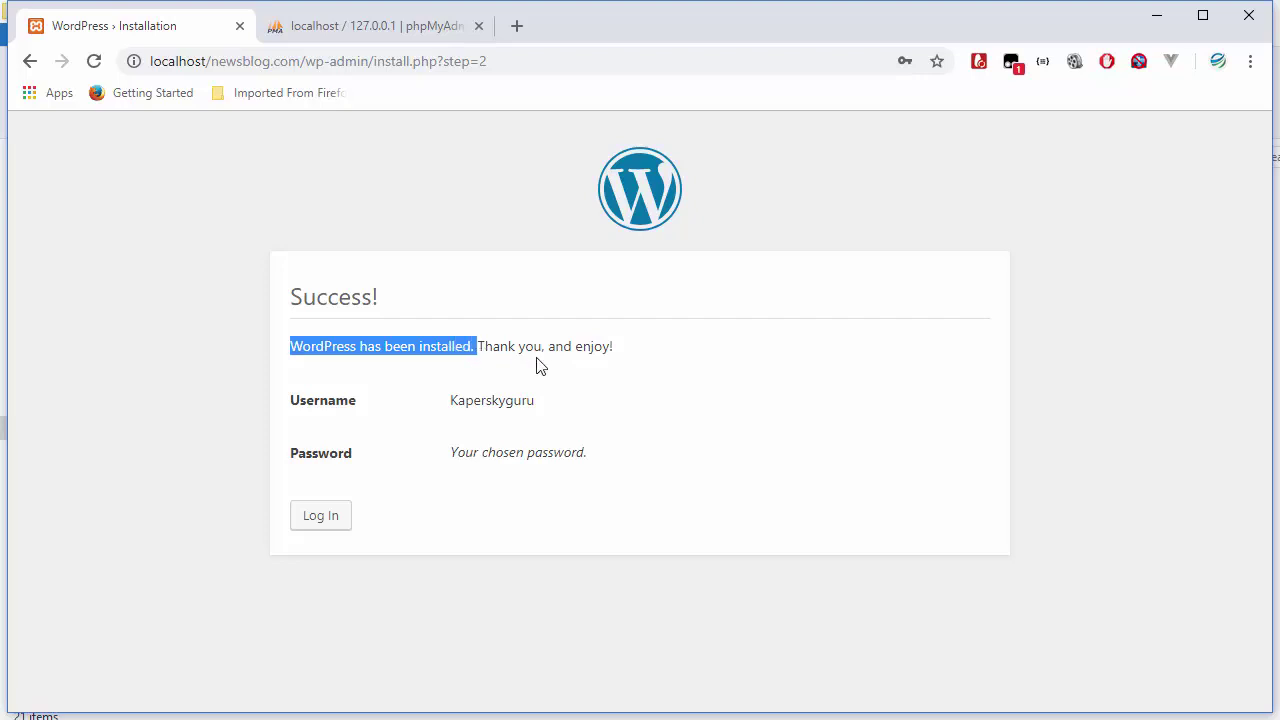
{"action": "left_click", "coordinate": [368, 32]}
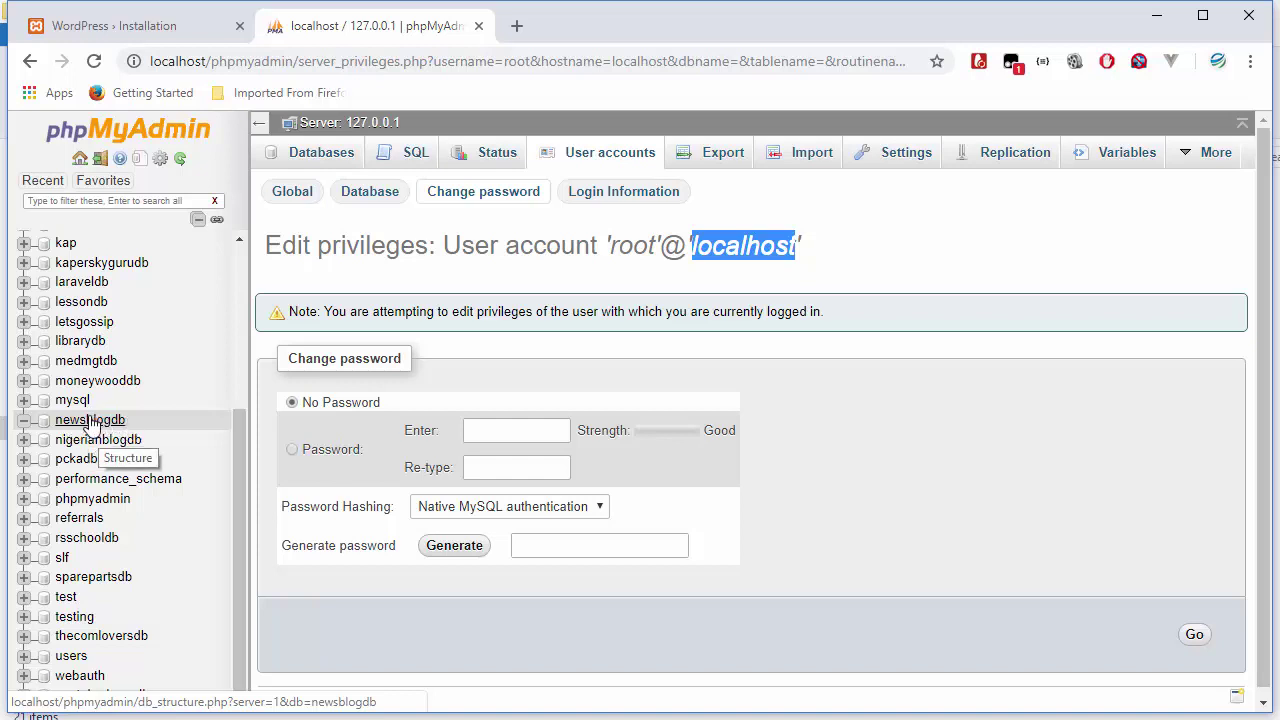
- Check that newsblogdb now holds 12 wp_ tables, then go back to the WordPress success page
{"action": "left_click", "coordinate": [90, 422]}
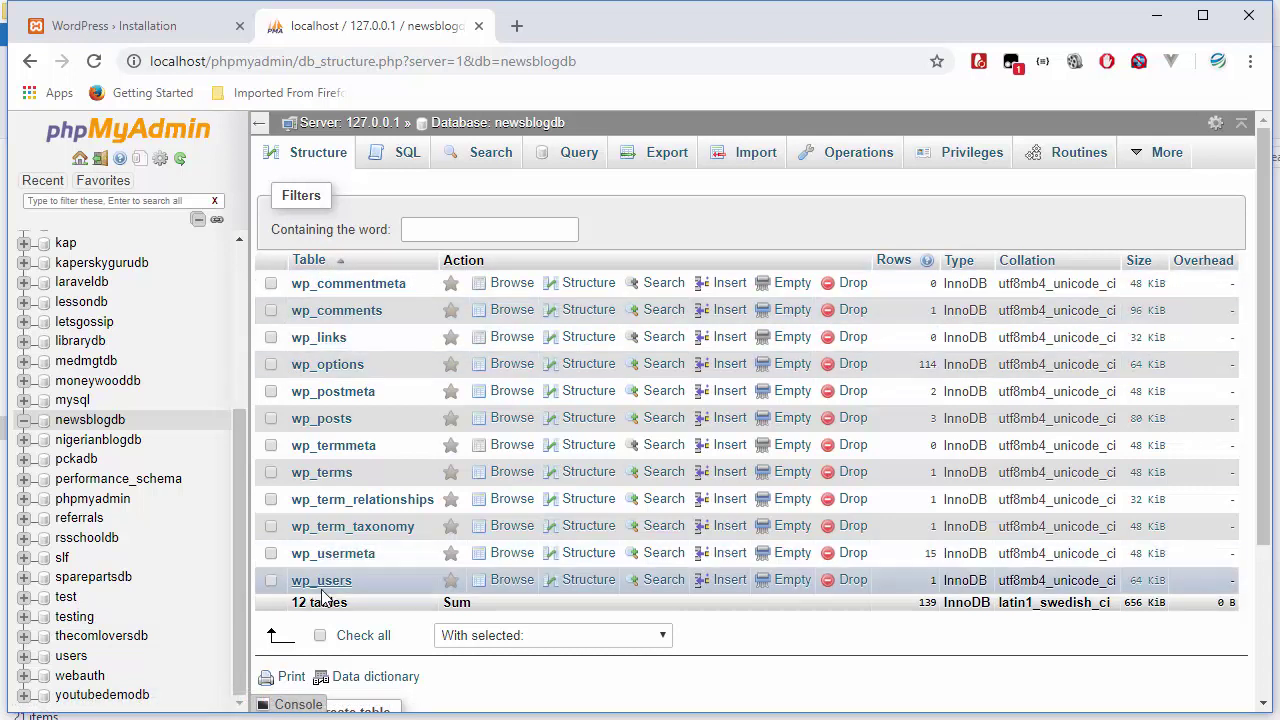
{"action": "left_click", "coordinate": [140, 28]}
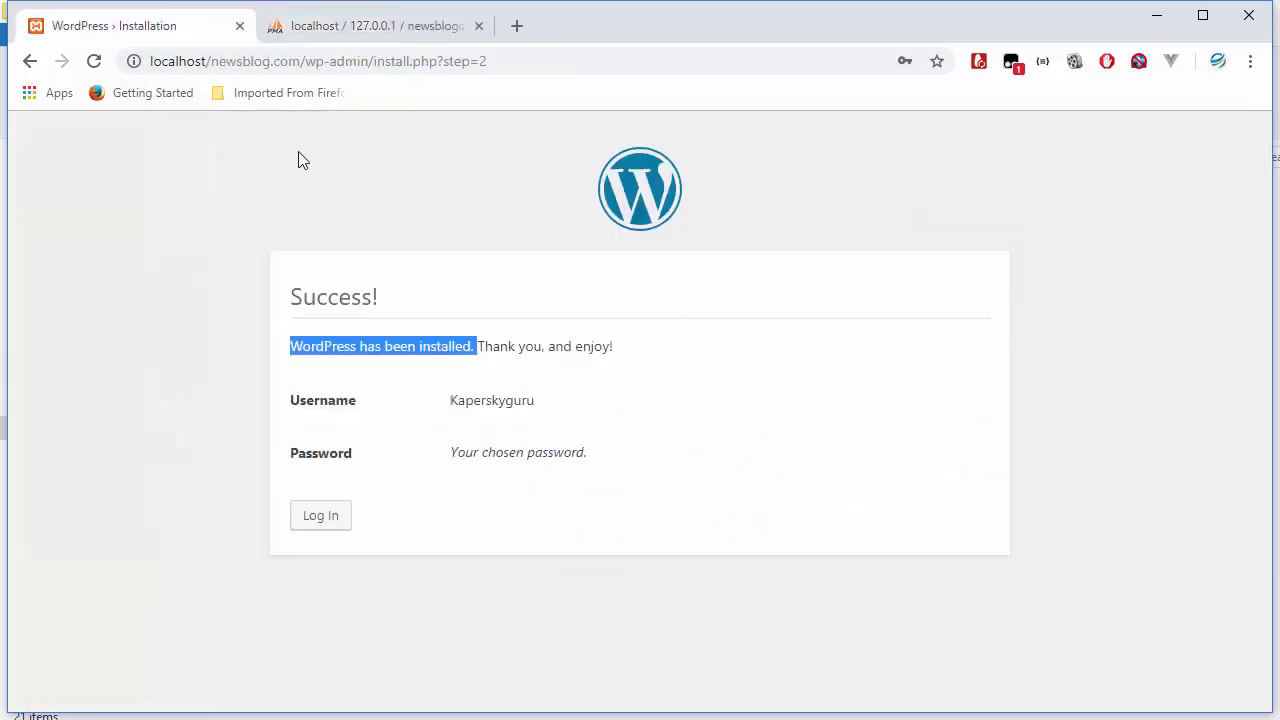
- Move from the installation Success page to the WordPress login screen
{"action": "left_click", "coordinate": [490, 408]}
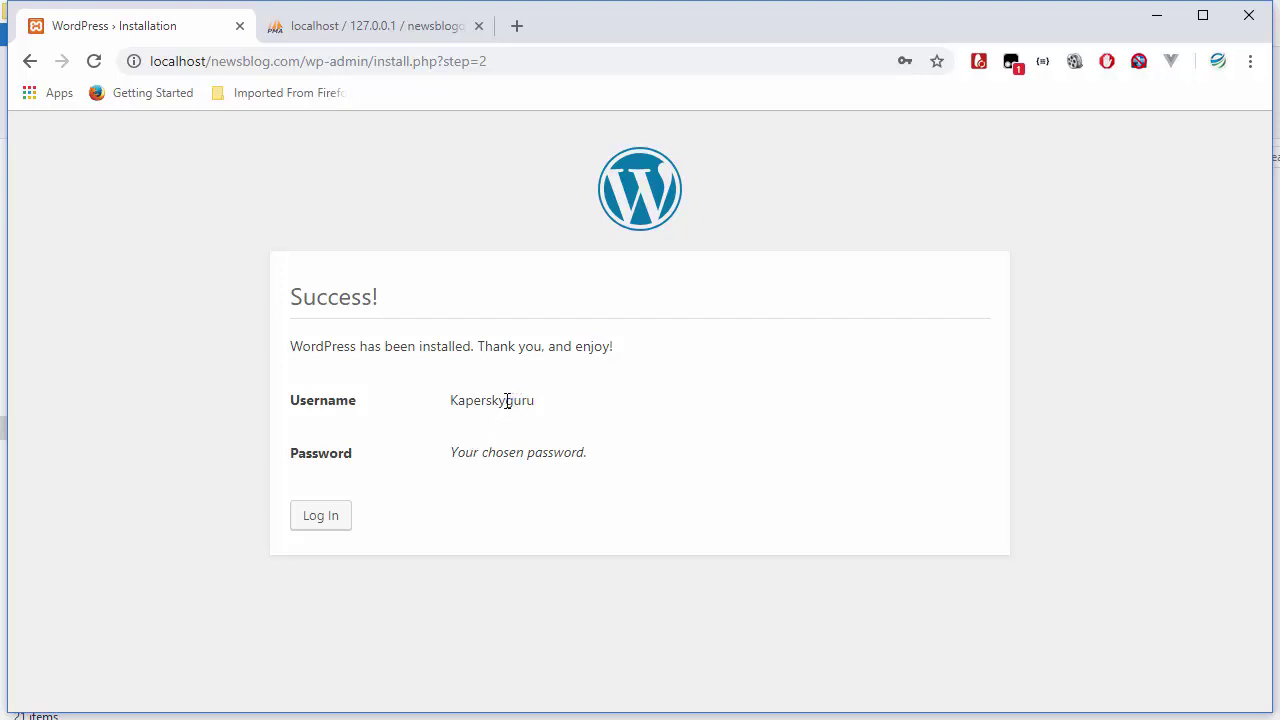
{"action": "double_click", "coordinate": [503, 455]}
{"action": "left_click", "coordinate": [488, 498]}
{"action": "left_click", "coordinate": [334, 520]}
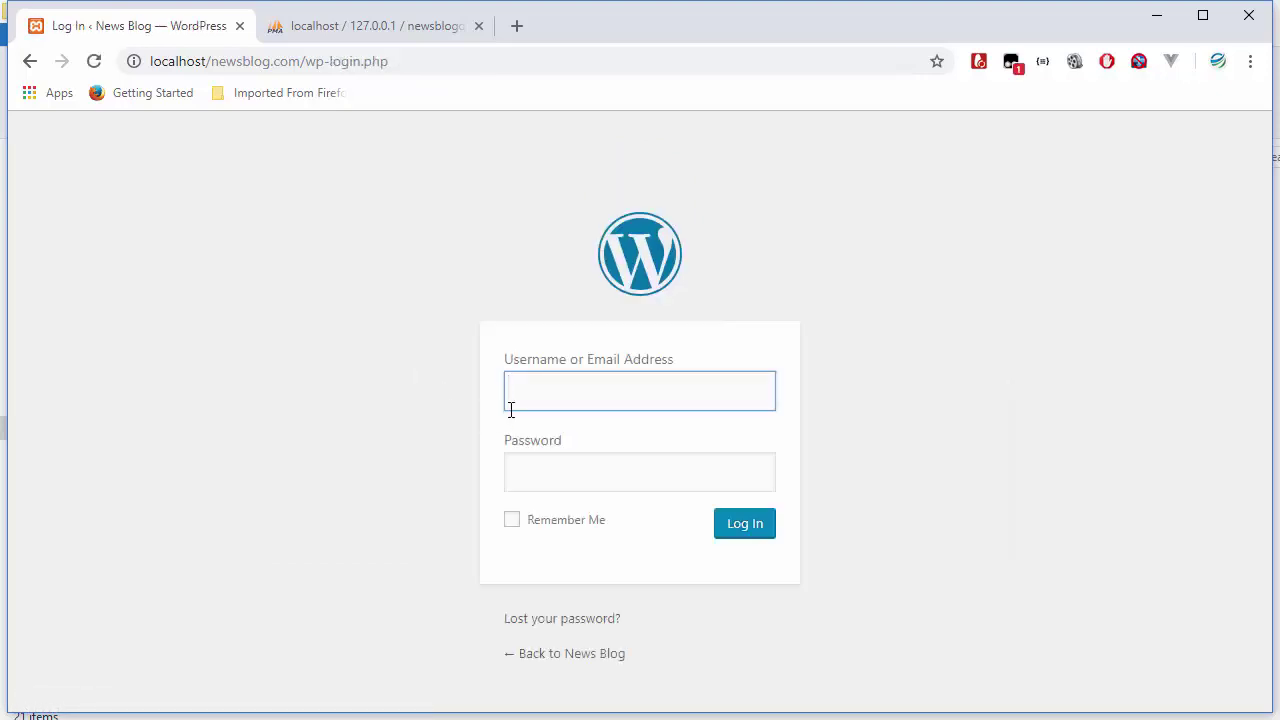
- Enter the saved admin username and the admin password on the login form
{"action": "type", "text": "kaperskyg"}
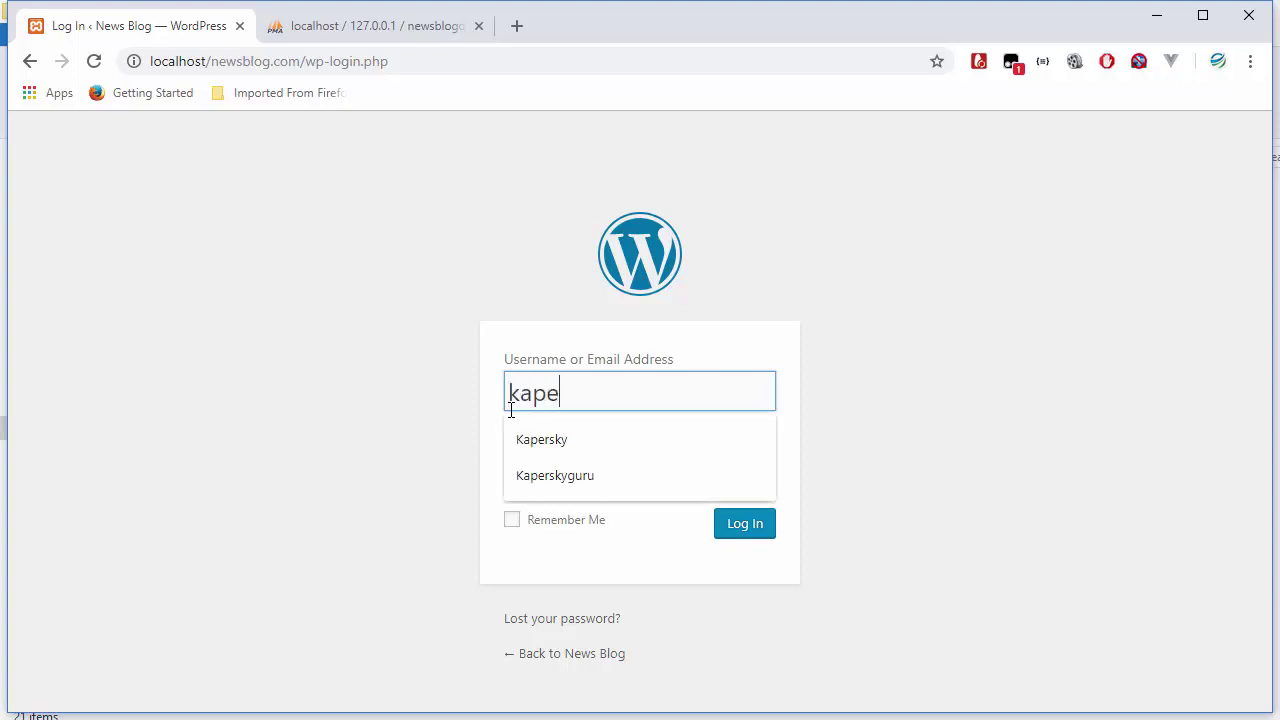
{"action": "left_click", "coordinate": [589, 455]}
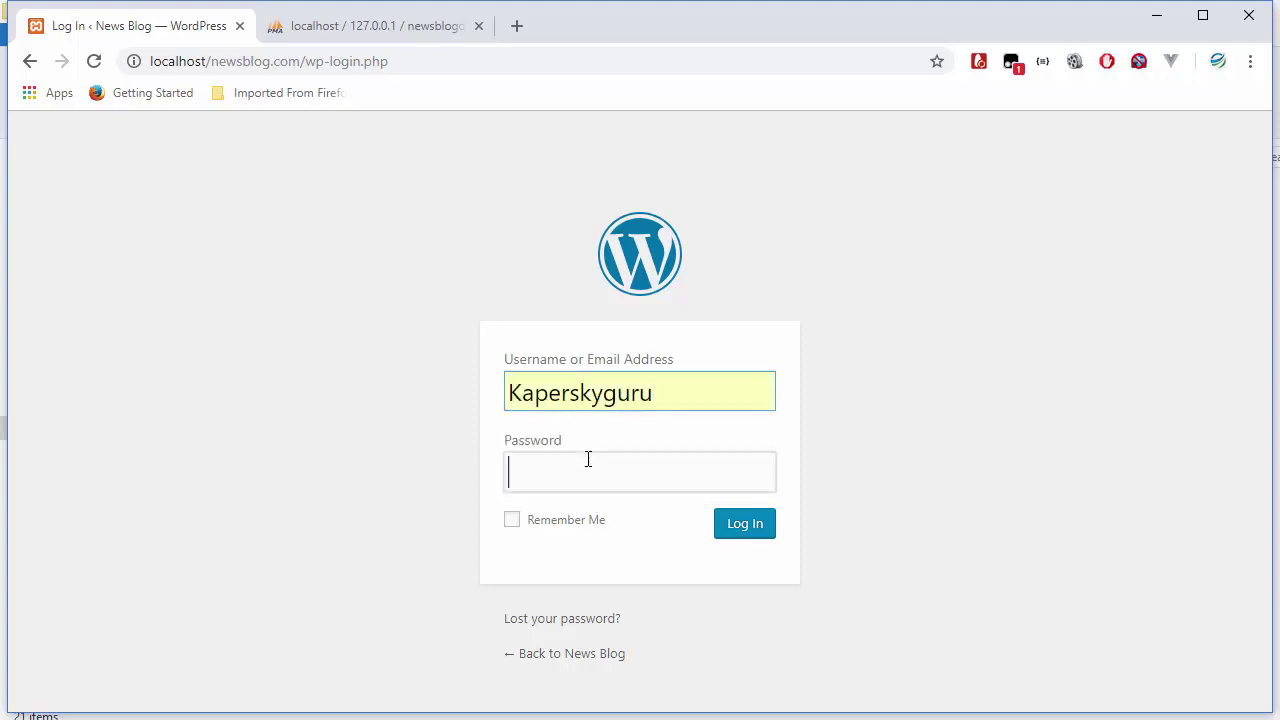
{"action": "left_click", "coordinate": [587, 458]}
{"action": "type", "text": "•••••"}
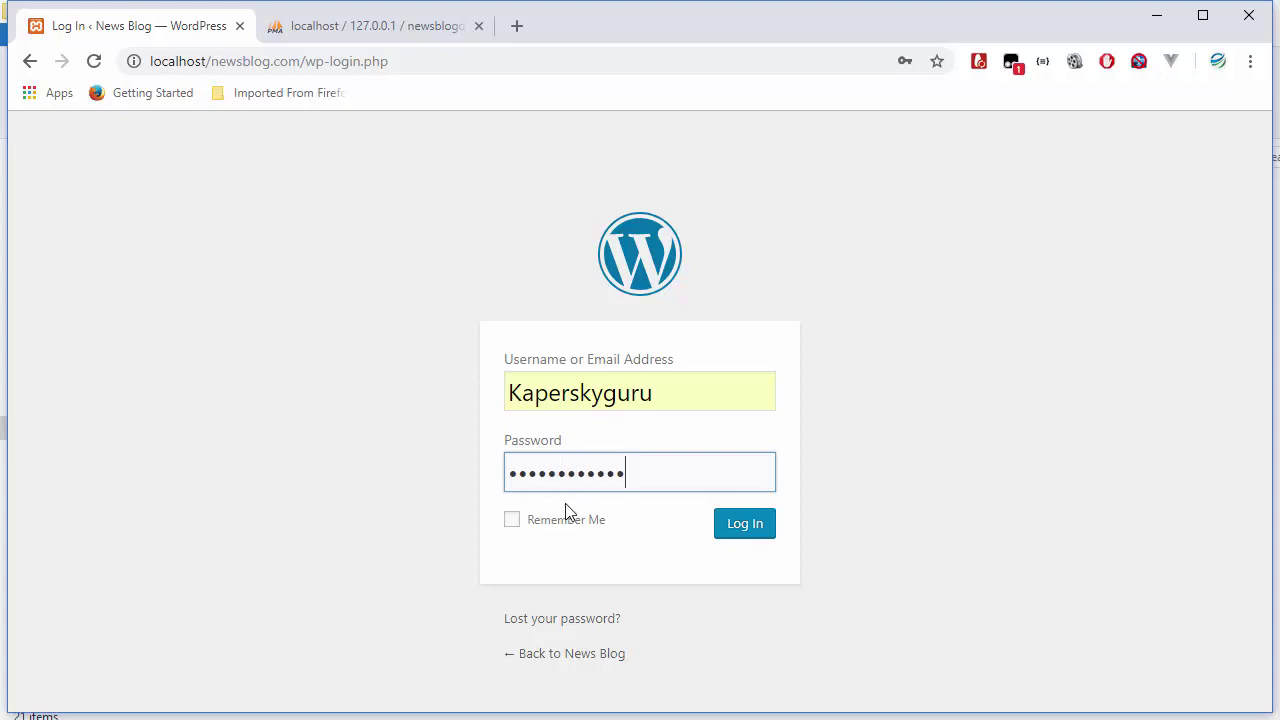
- Log in and look over the News Blog Dashboard showing 1 post and 1 page
{"action": "left_click", "coordinate": [752, 536]}
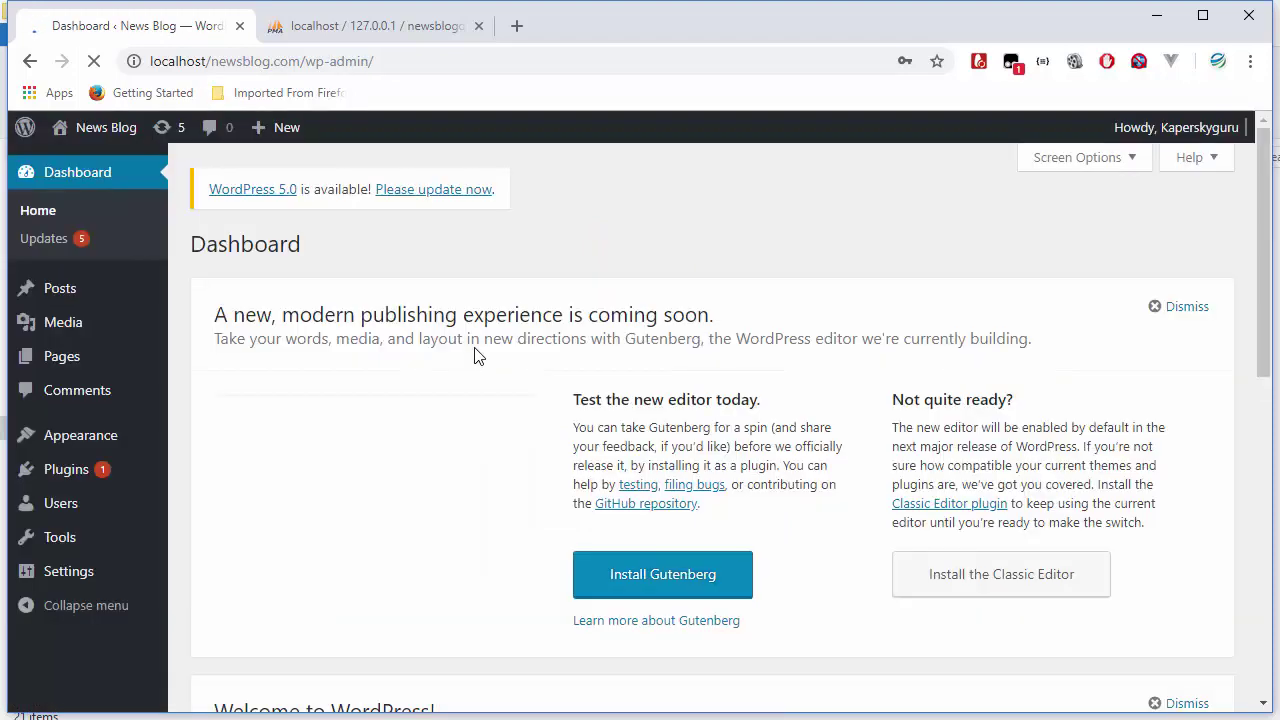
{"action": "scroll", "coordinate": [597, 530], "scroll_direction": "down", "scroll_amount": 3}
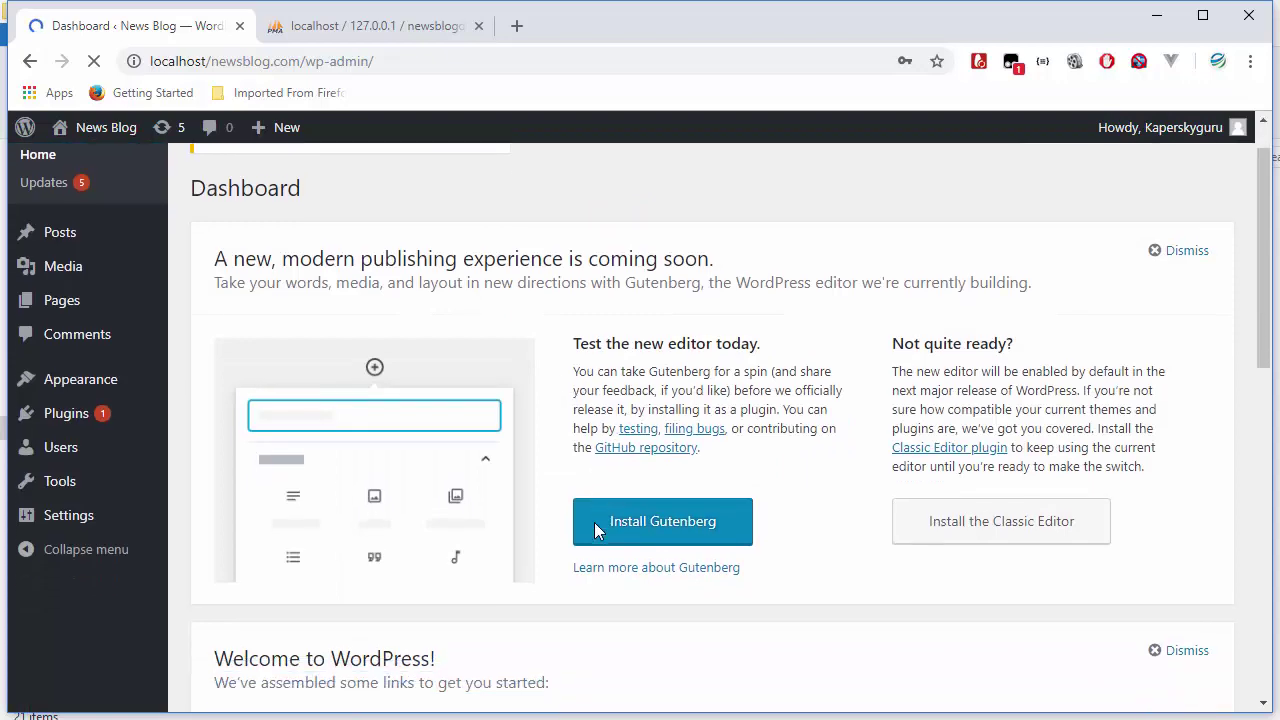
{"action": "scroll", "coordinate": [595, 531], "scroll_direction": "up", "scroll_amount": 2}
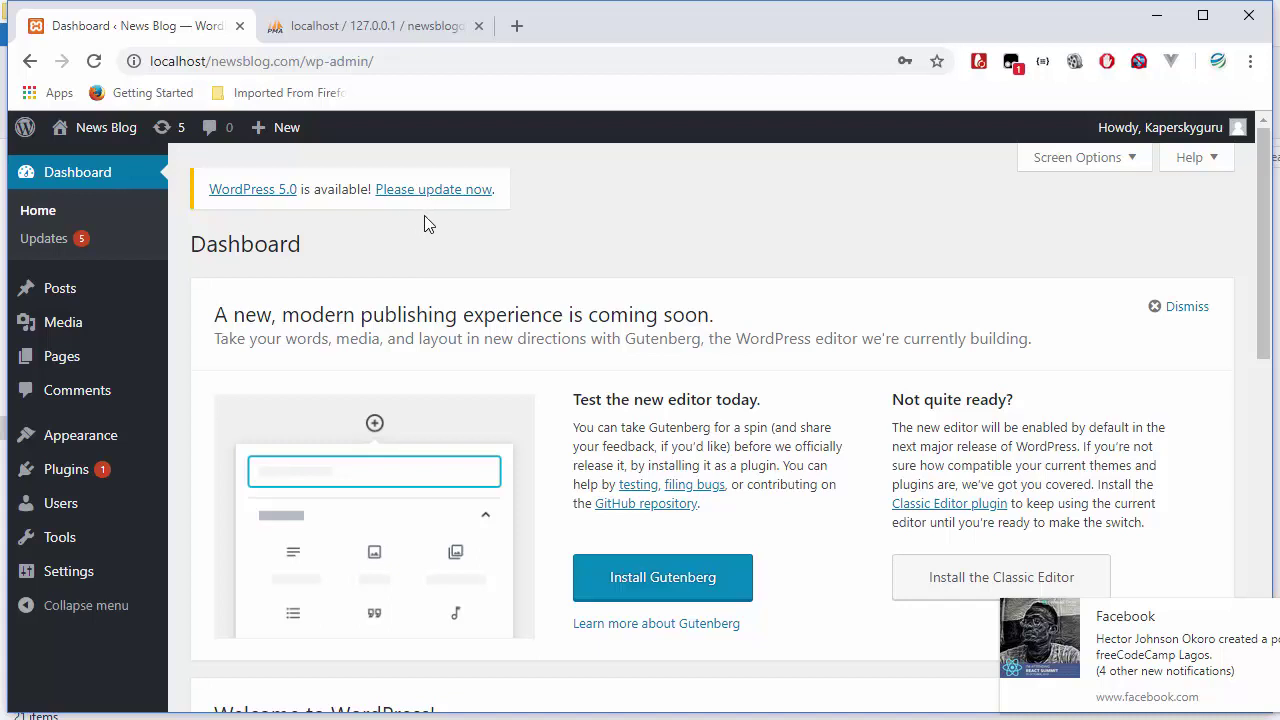
{"action": "scroll", "coordinate": [725, 450], "scroll_direction": "down", "scroll_amount": 2}
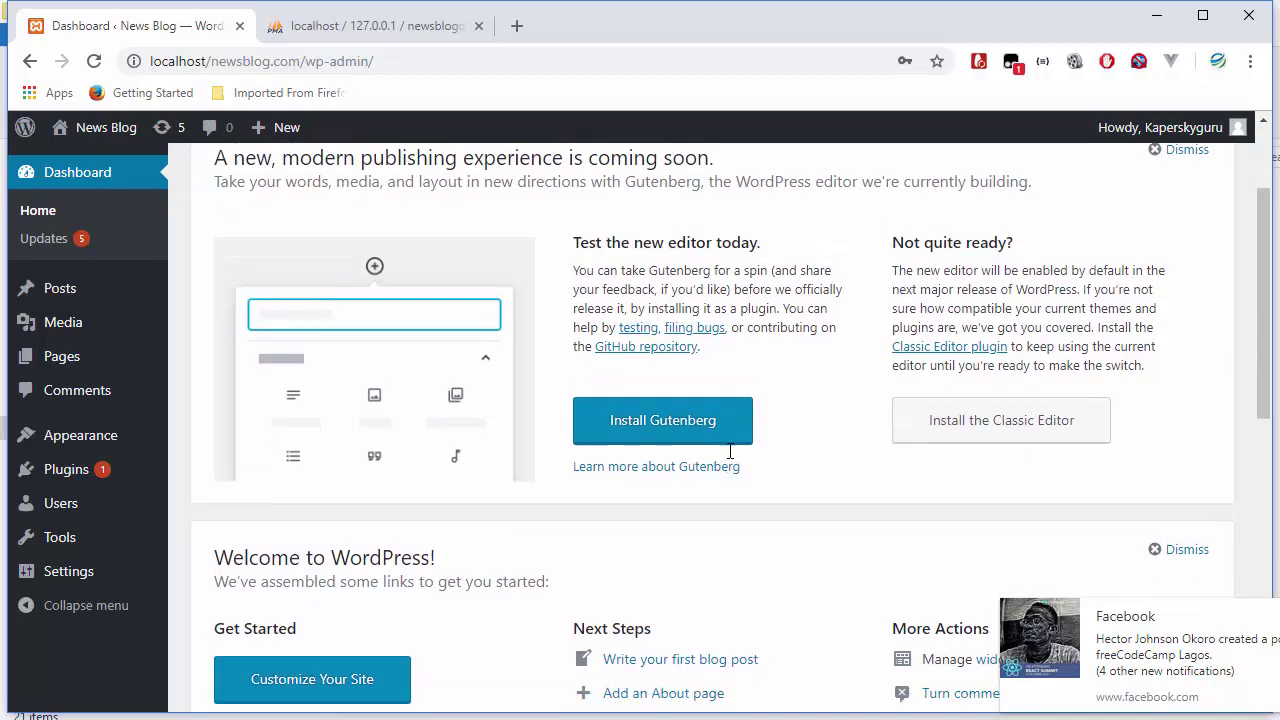
{"action": "scroll", "coordinate": [730, 452], "scroll_direction": "down", "scroll_amount": 4}
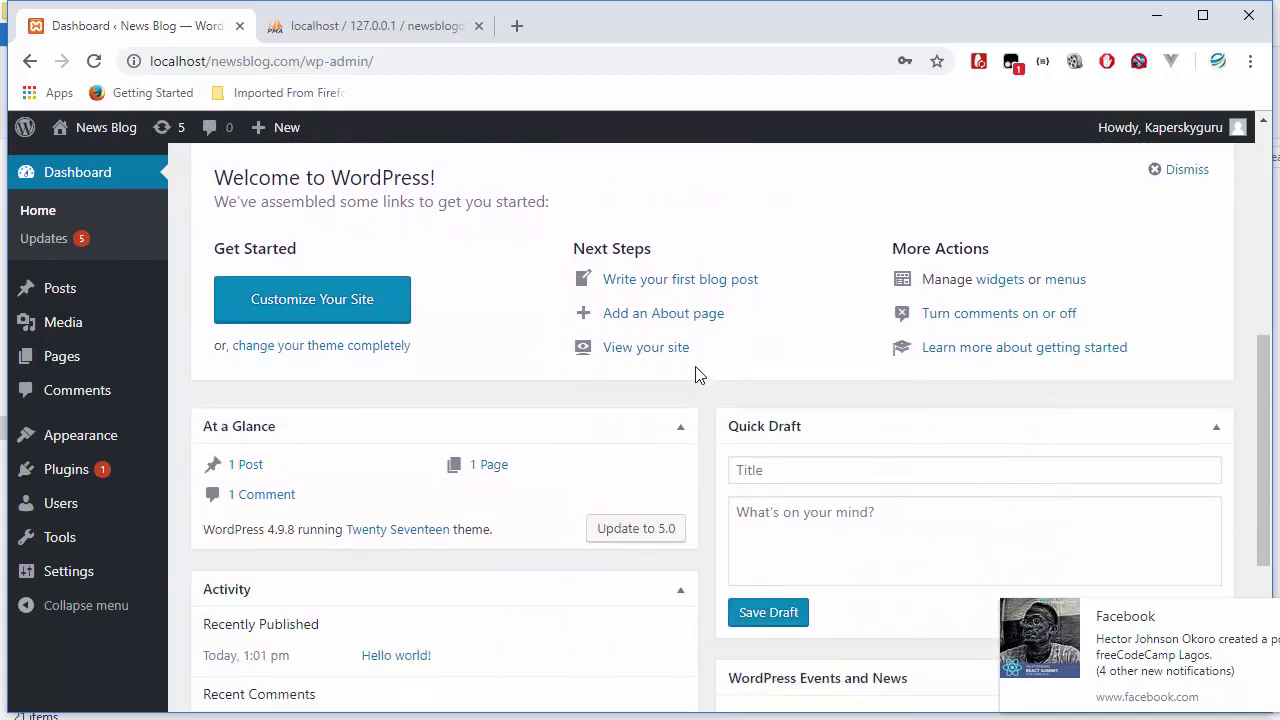
{"action": "scroll", "coordinate": [699, 375], "scroll_direction": "up", "scroll_amount": 4}
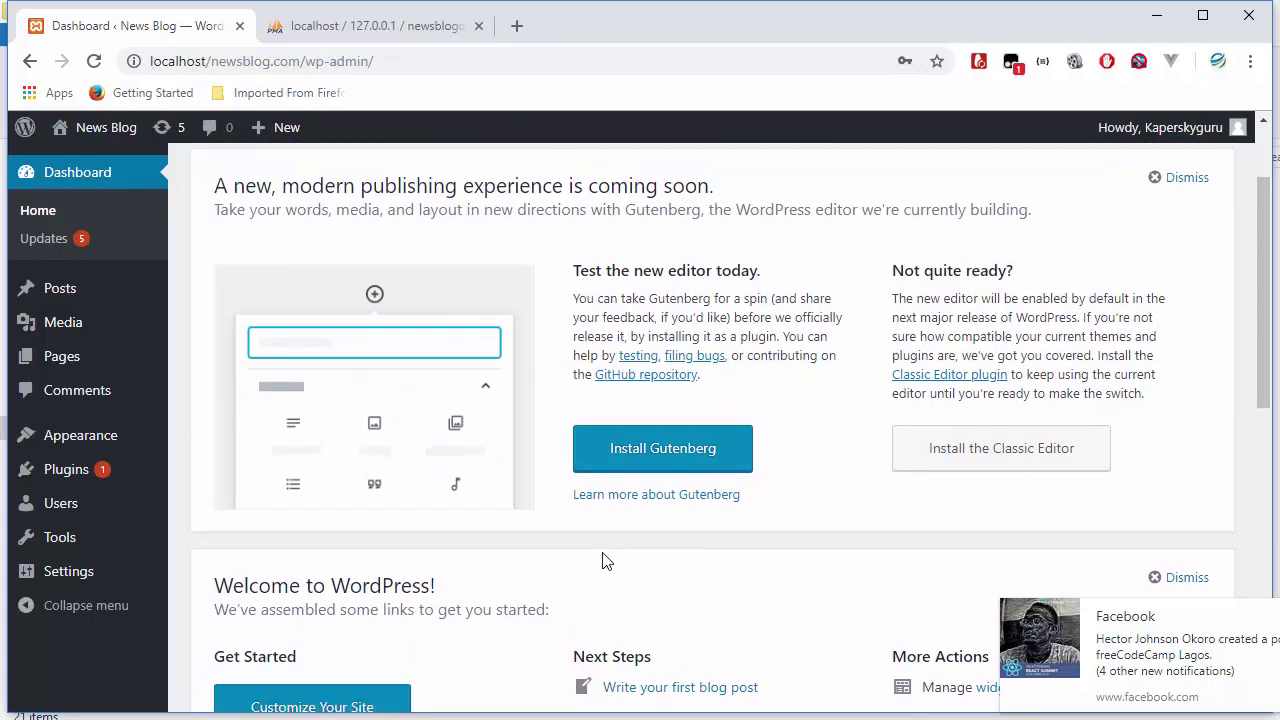
{"action": "mouse_move", "coordinate": [110, 140]}
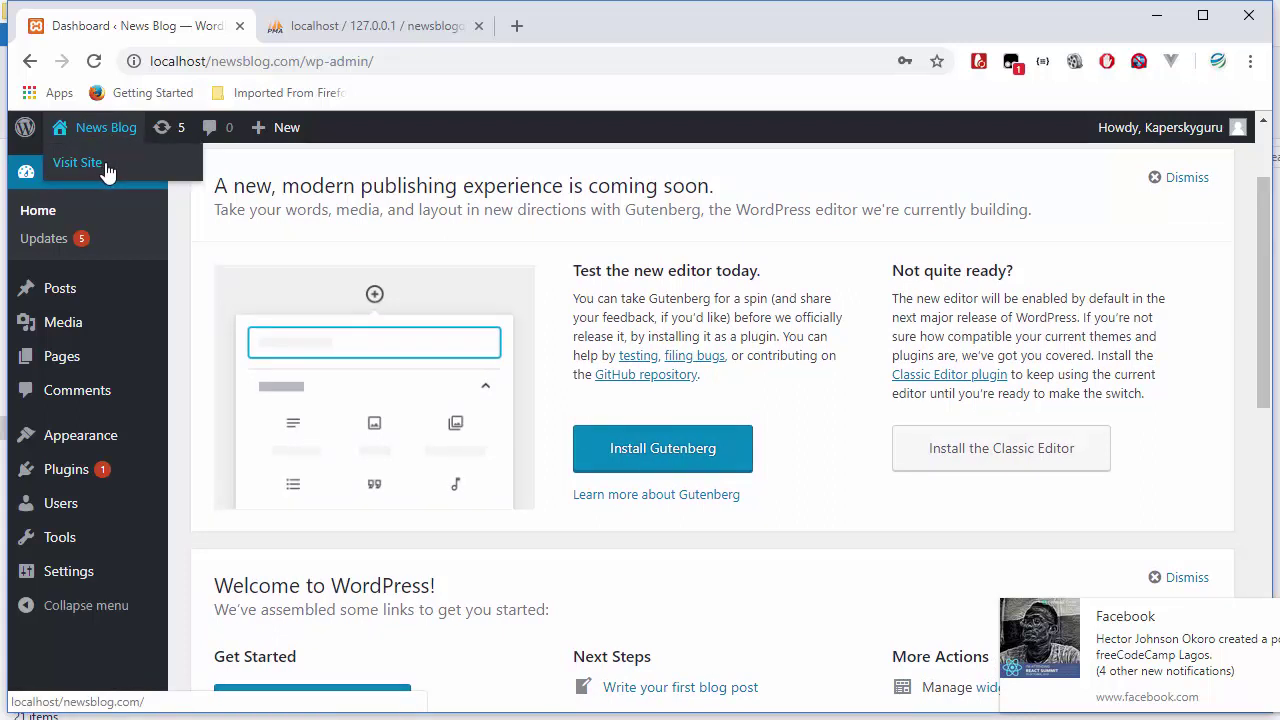
- Open the News Blog front-end site in a new tab via Visit Site
{"action": "right_click", "coordinate": [96, 172]}
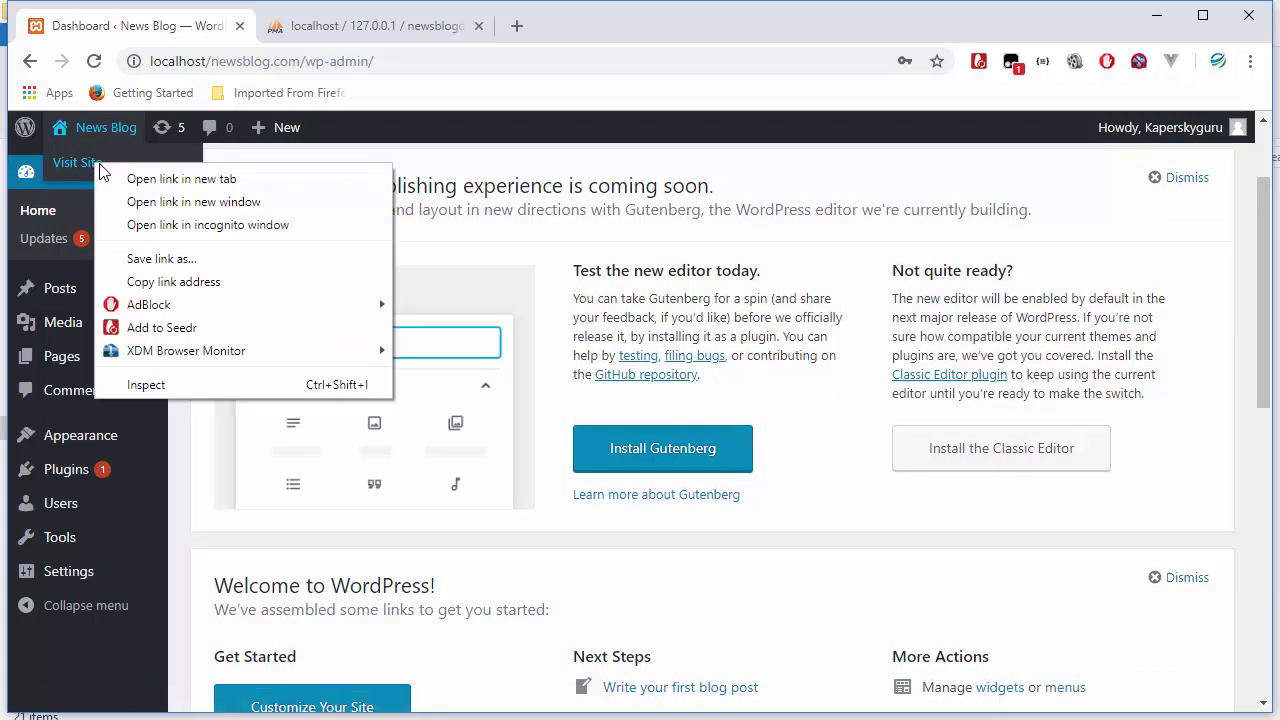
{"action": "left_click", "coordinate": [160, 179]}
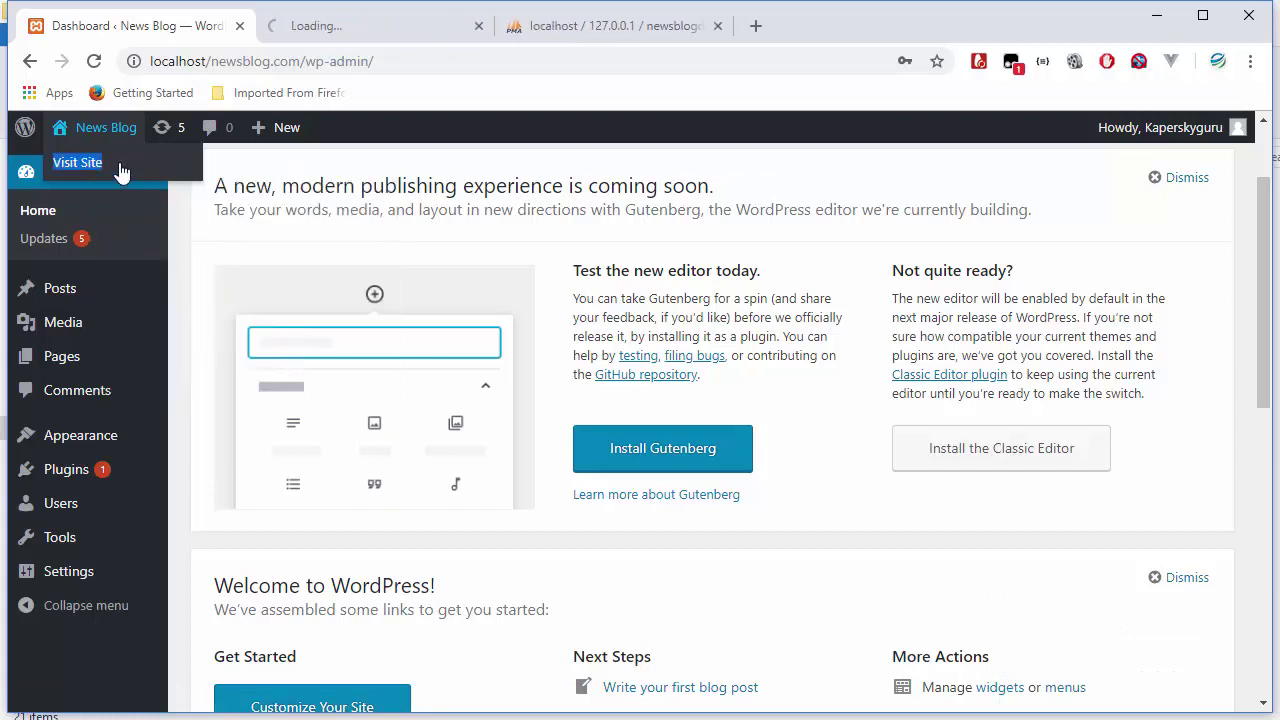
{"action": "left_click", "coordinate": [336, 32]}
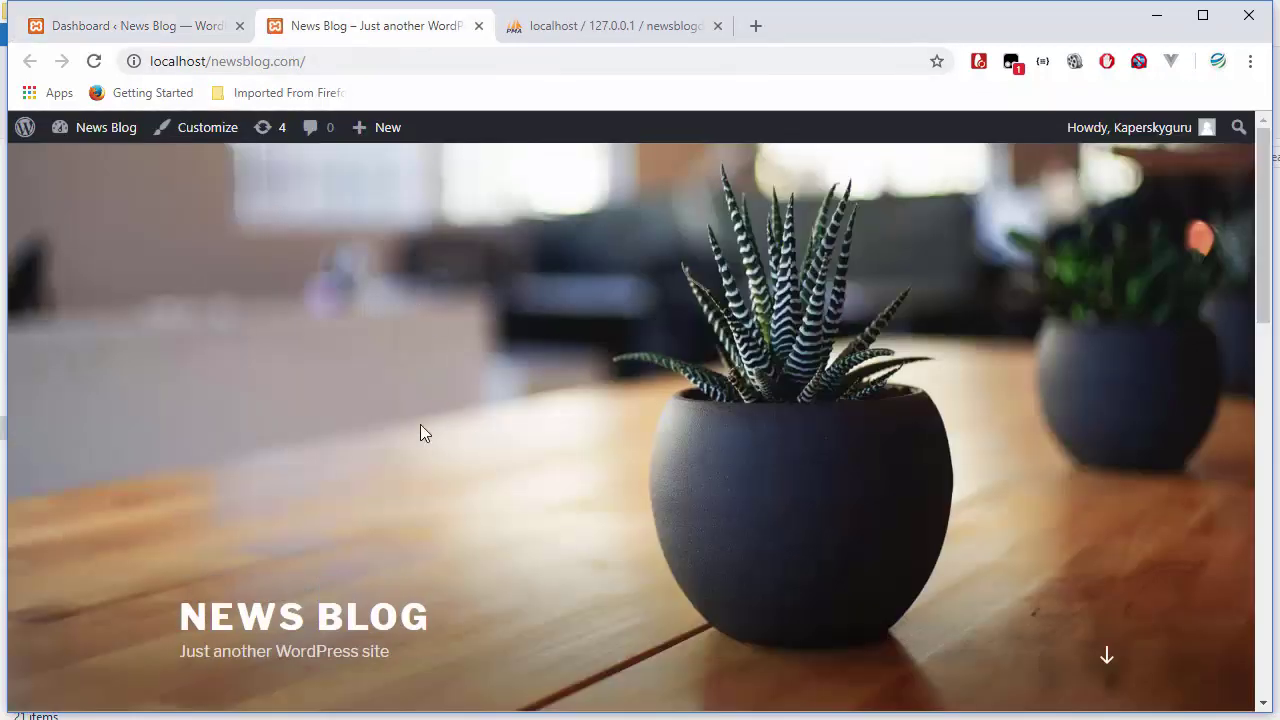
- Scroll through the live site's Hello world! post, then return to the admin Dashboard
{"action": "scroll", "coordinate": [420, 432], "scroll_direction": "down", "scroll_amount": 10}
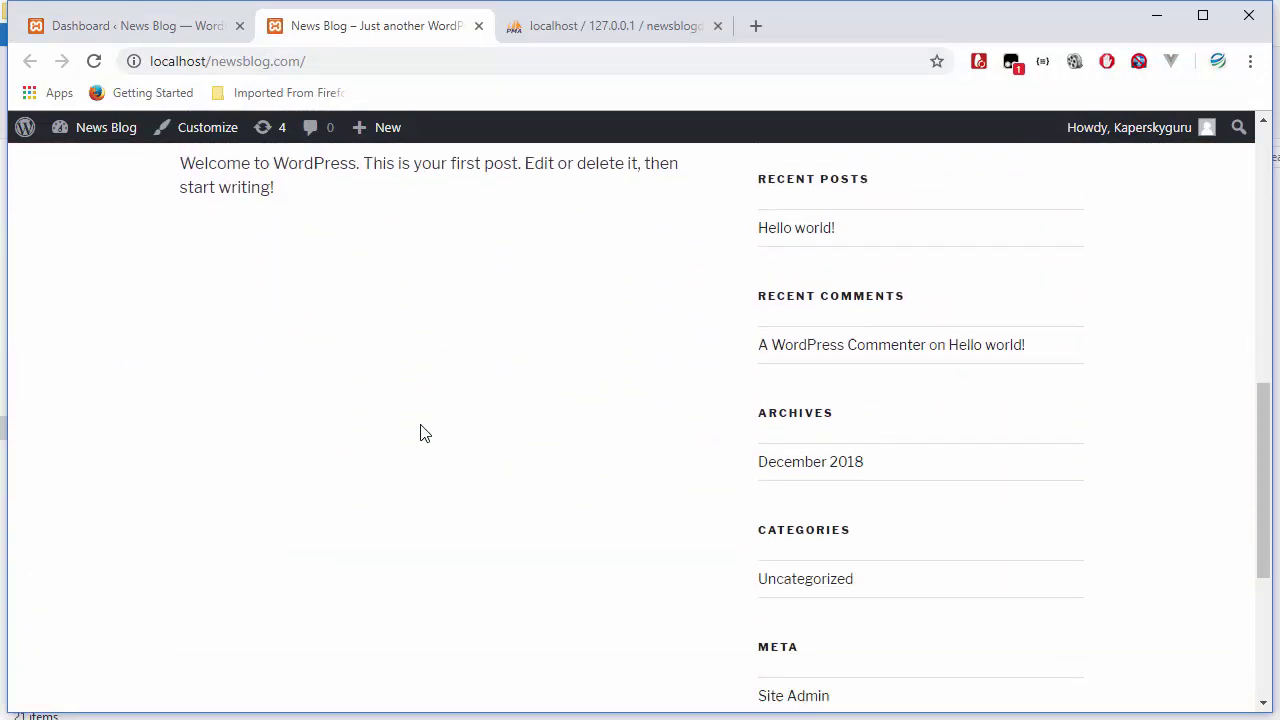
{"action": "scroll", "coordinate": [420, 432], "scroll_direction": "down", "scroll_amount": 2}
{"action": "scroll", "coordinate": [420, 432], "scroll_direction": "up", "scroll_amount": 10}
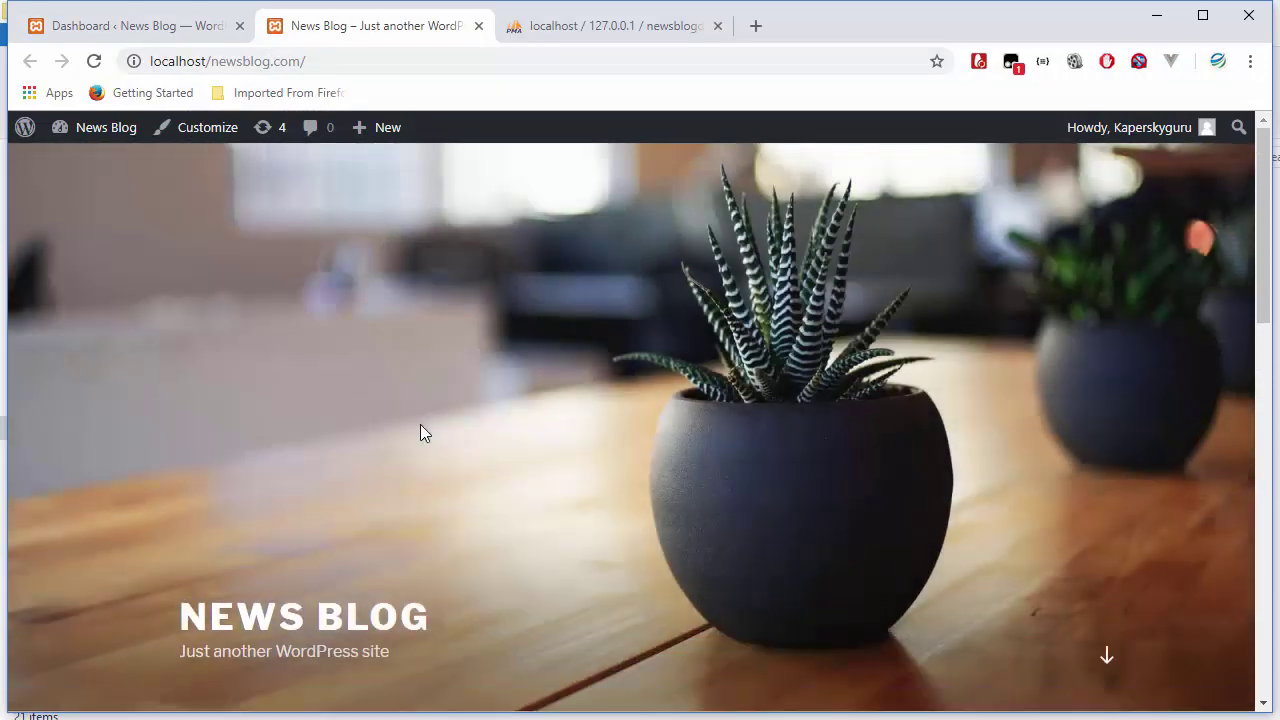
{"action": "scroll", "coordinate": [334, 549], "scroll_direction": "down", "scroll_amount": 10}
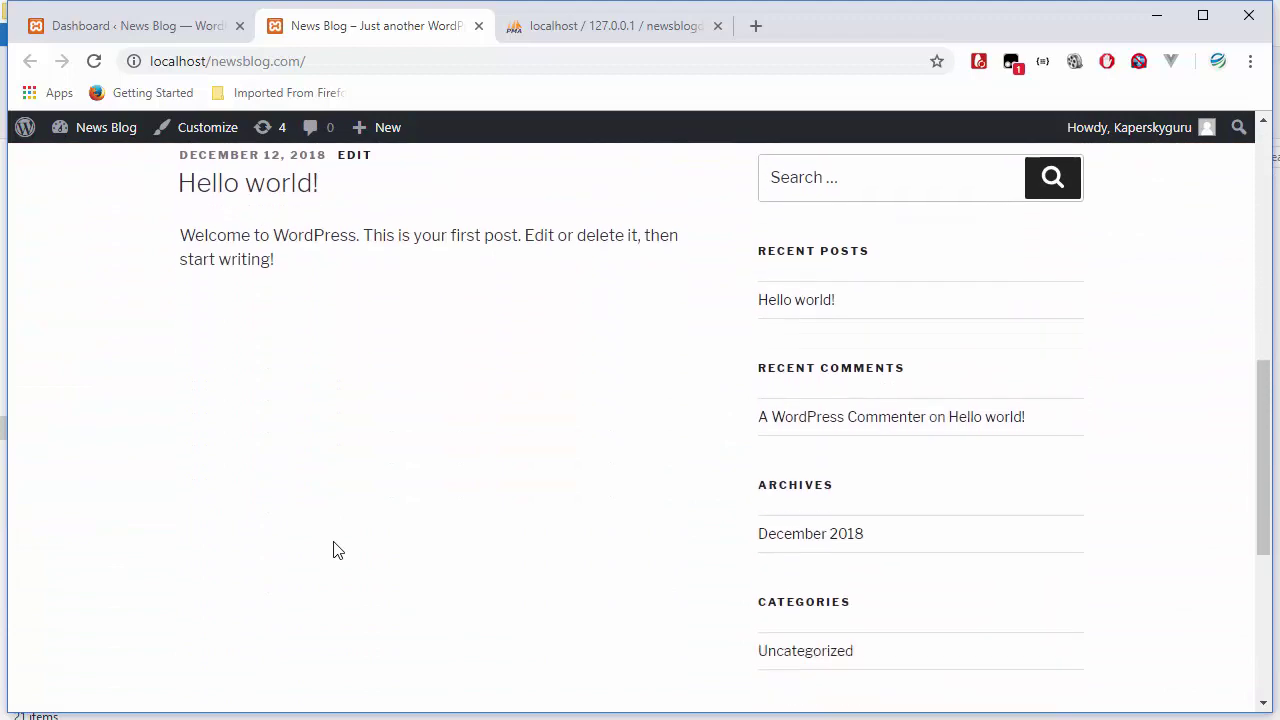
{"action": "scroll", "coordinate": [334, 549], "scroll_direction": "down", "scroll_amount": 5}
{"action": "scroll", "coordinate": [334, 549], "scroll_direction": "up", "scroll_amount": 8}
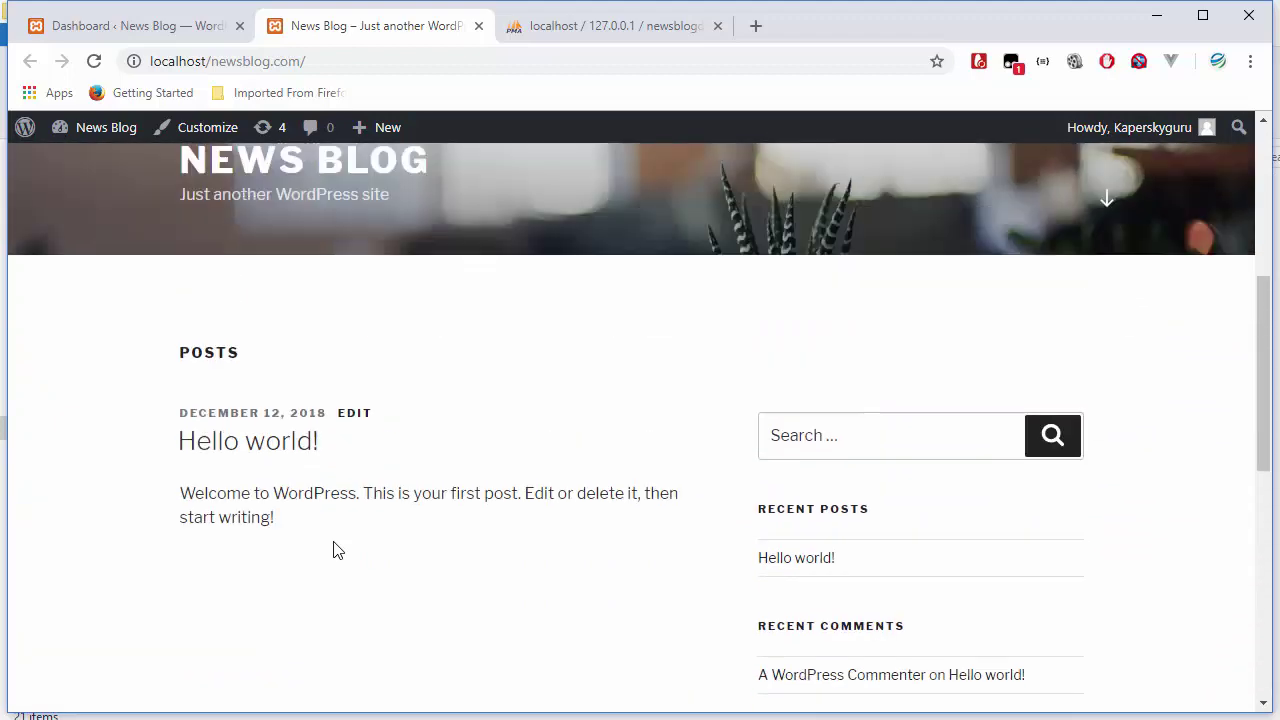
{"action": "scroll", "coordinate": [336, 549], "scroll_direction": "up", "scroll_amount": 3}
{"action": "scroll", "coordinate": [334, 549], "scroll_direction": "down", "scroll_amount": 8}
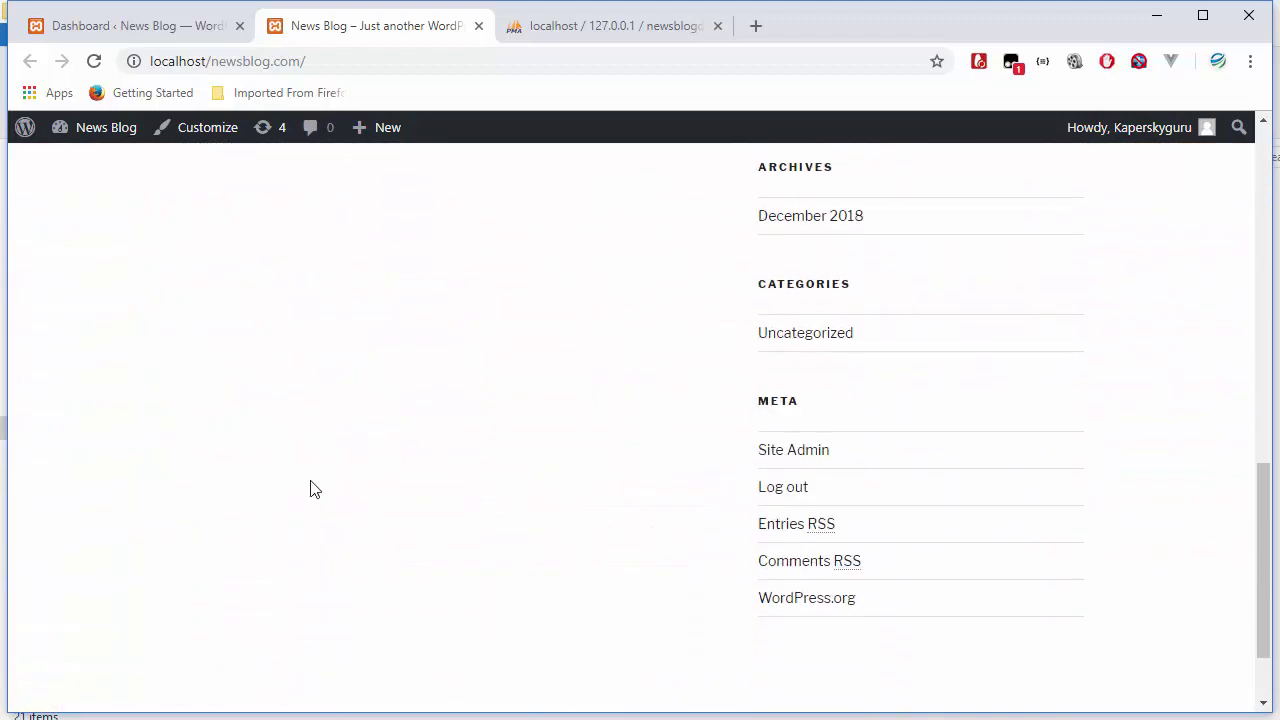
{"action": "left_click", "coordinate": [140, 25]}
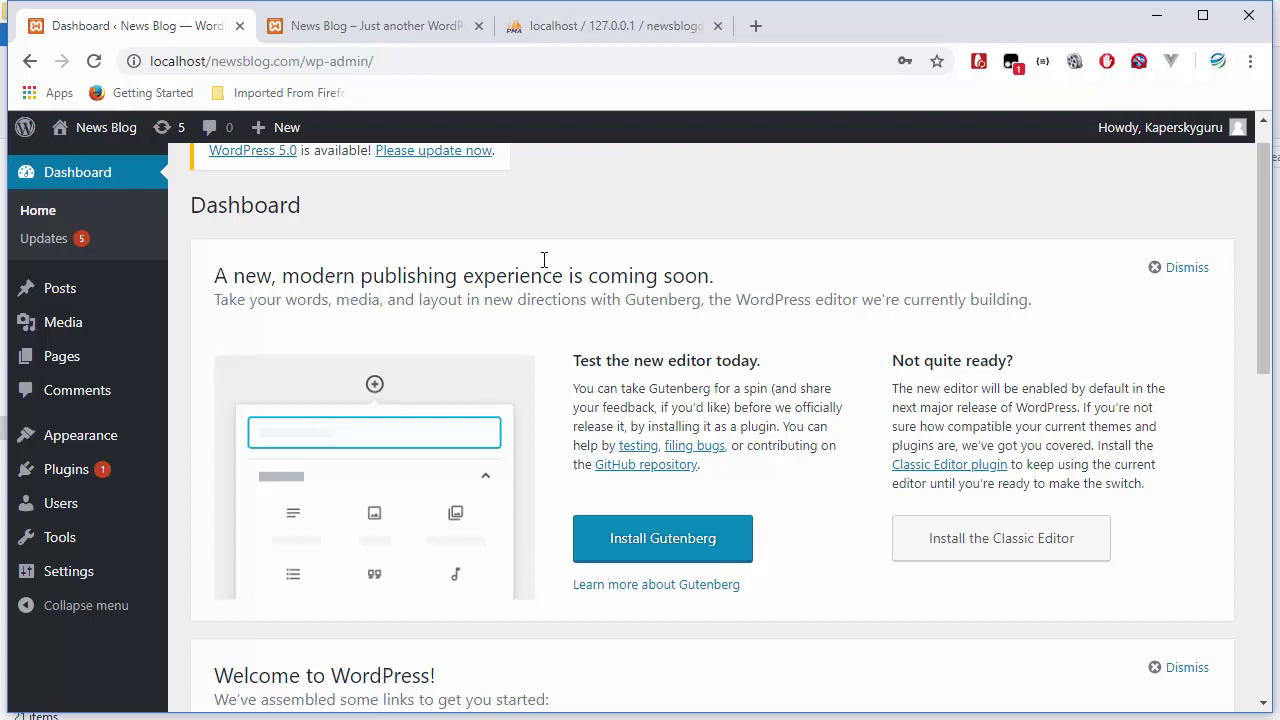
{"action": "scroll", "coordinate": [633, 317], "scroll_direction": "up", "scroll_amount": 1}
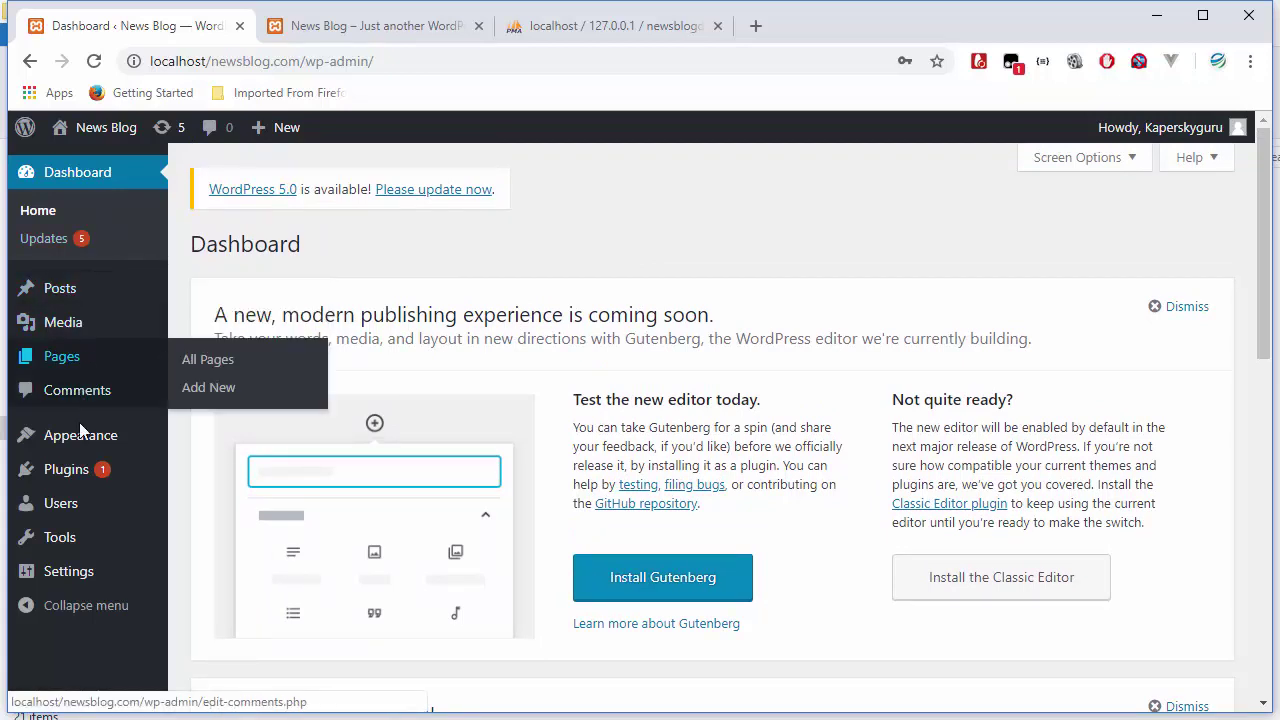
{"action": "double_click", "coordinate": [532, 315]}
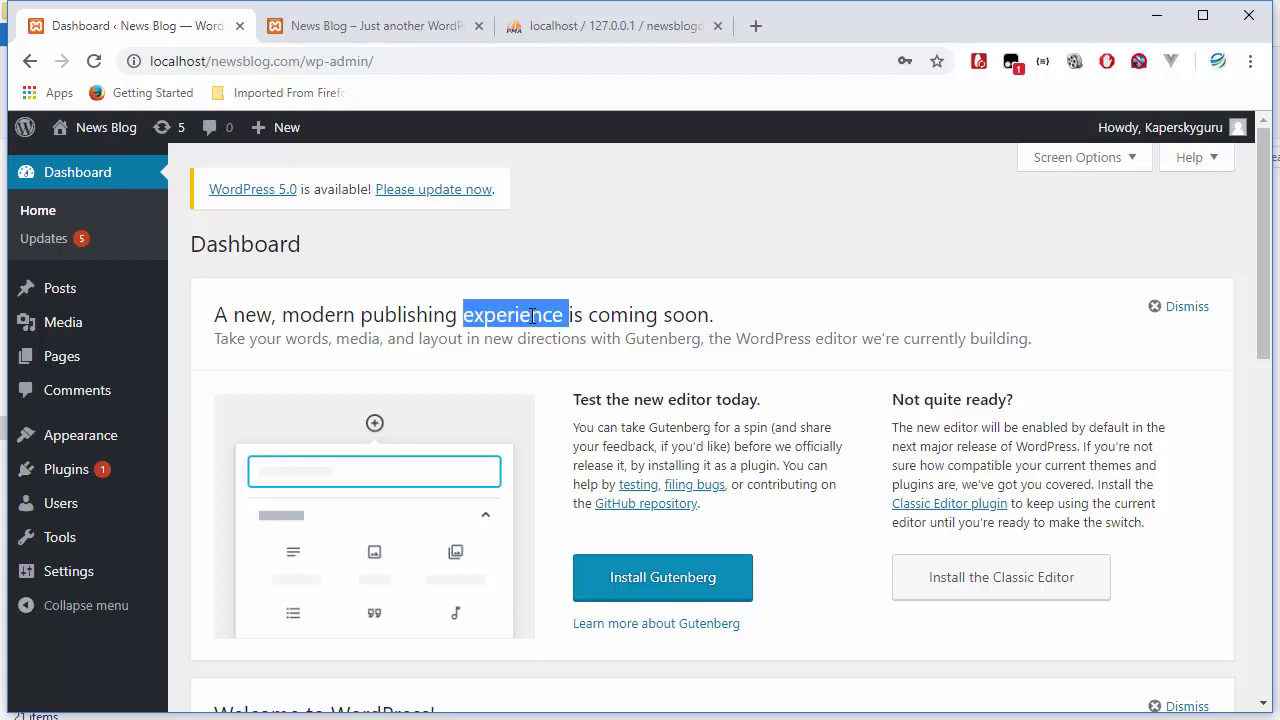